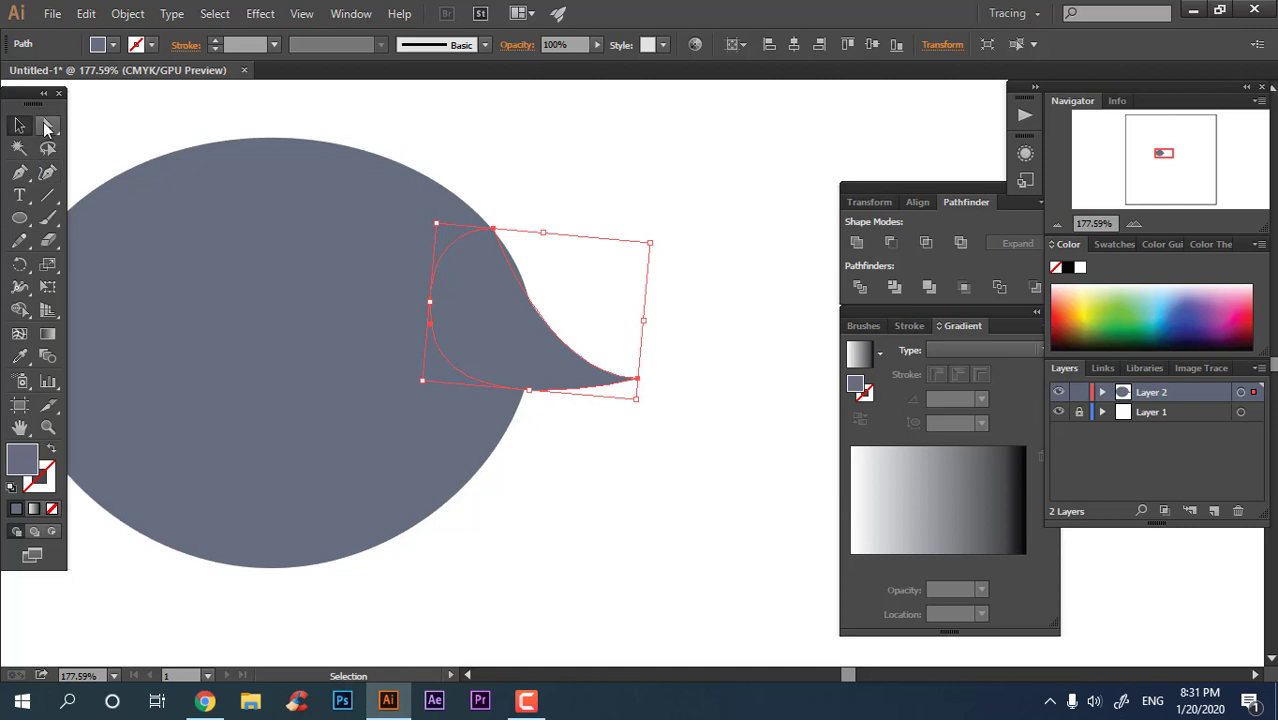
Draw a closed four-sided path with the Pen tool over the upper part of the spike, overlapping the head.
click(24, 219)
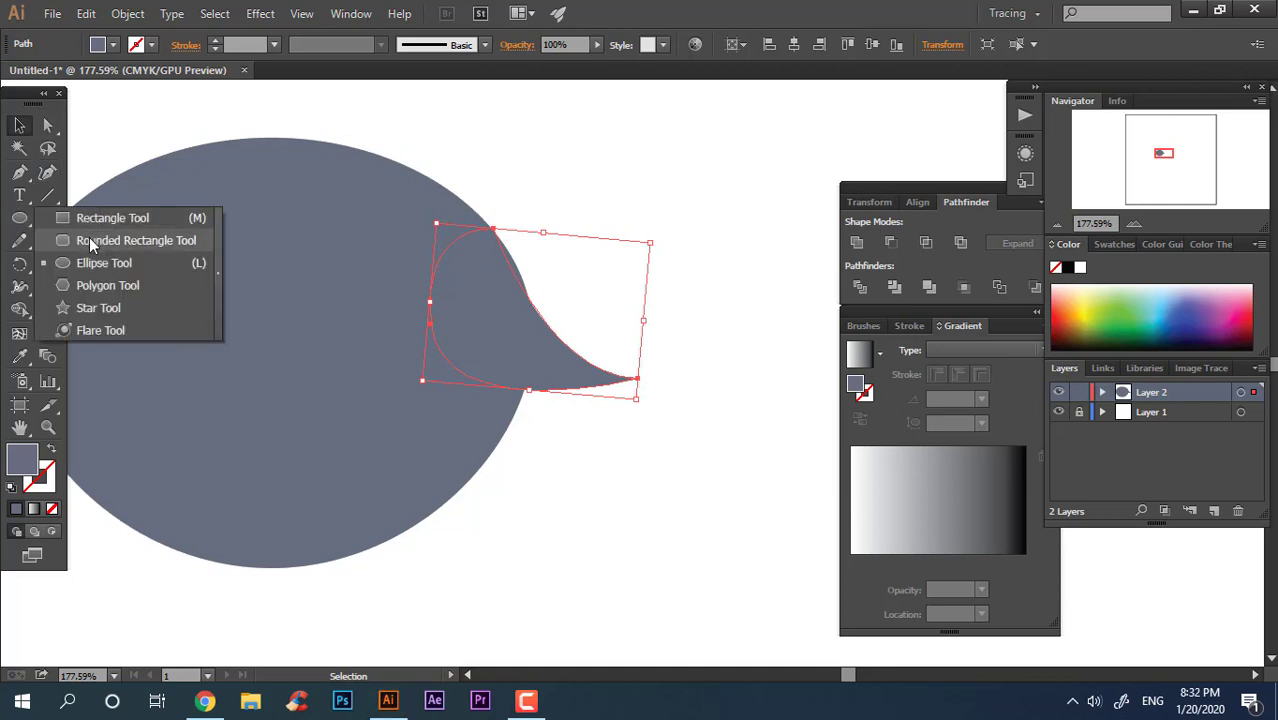
click(86, 222)
right_click(84, 227)
click(21, 172)
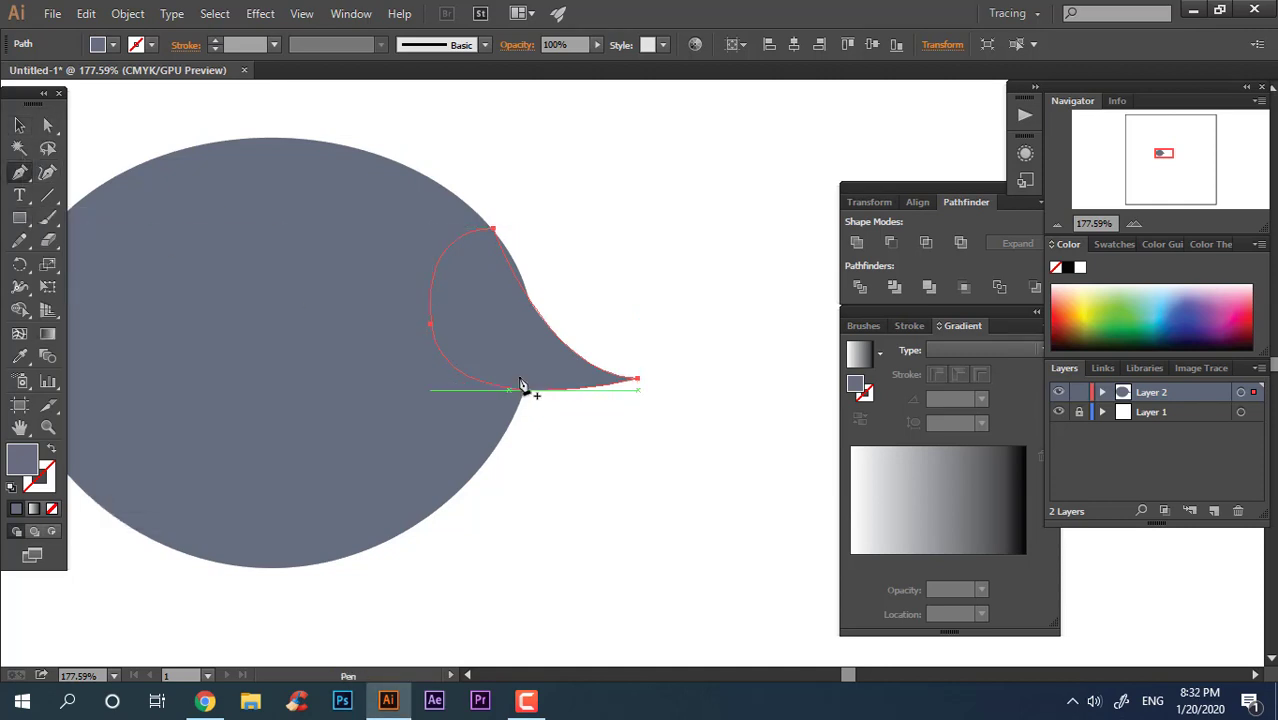
click(453, 430)
click(285, 265)
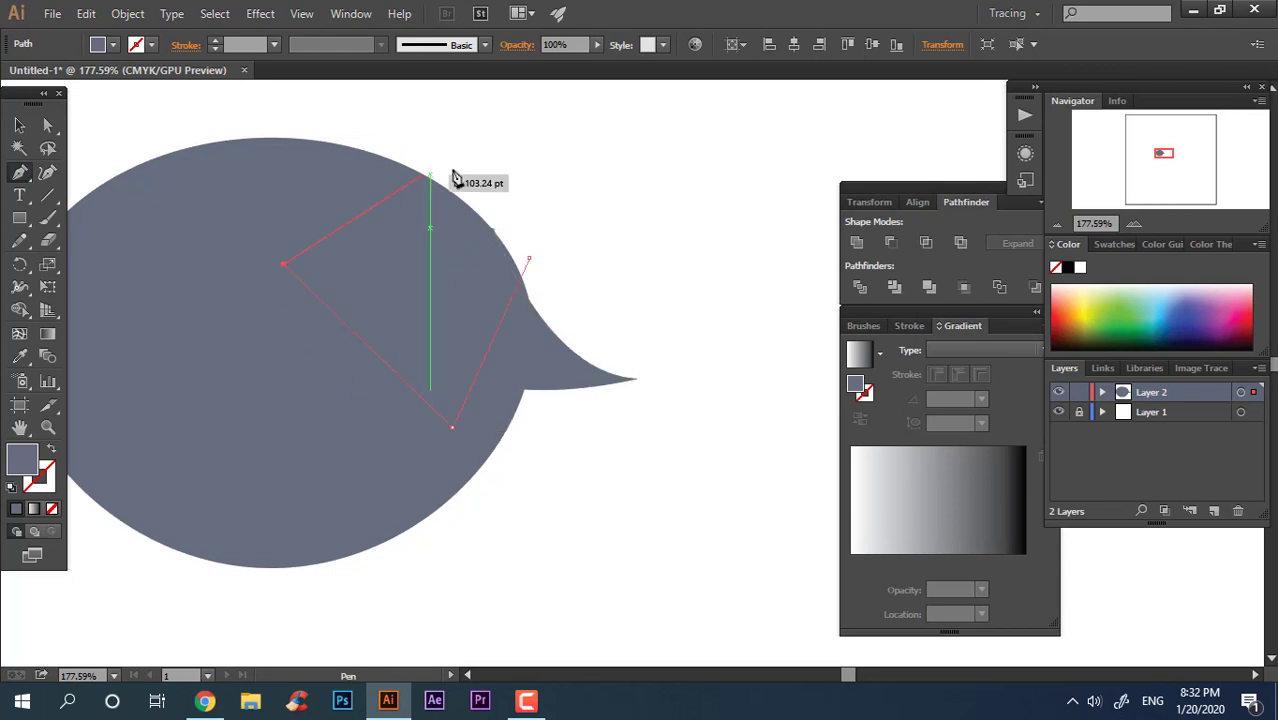
click(453, 172)
click(529, 259)
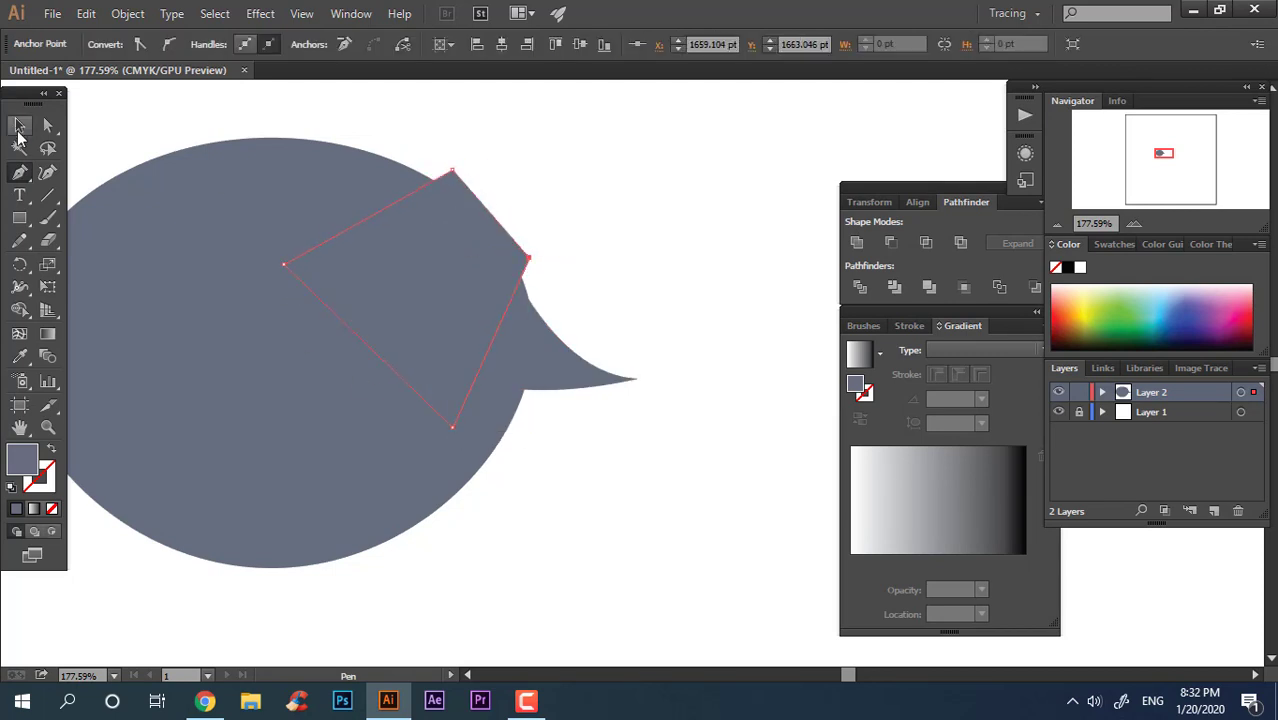
Divide the spike shape with the four-sided path and ungroup the resulting pieces.
click(20, 125)
click(551, 365)
right_click(479, 303)
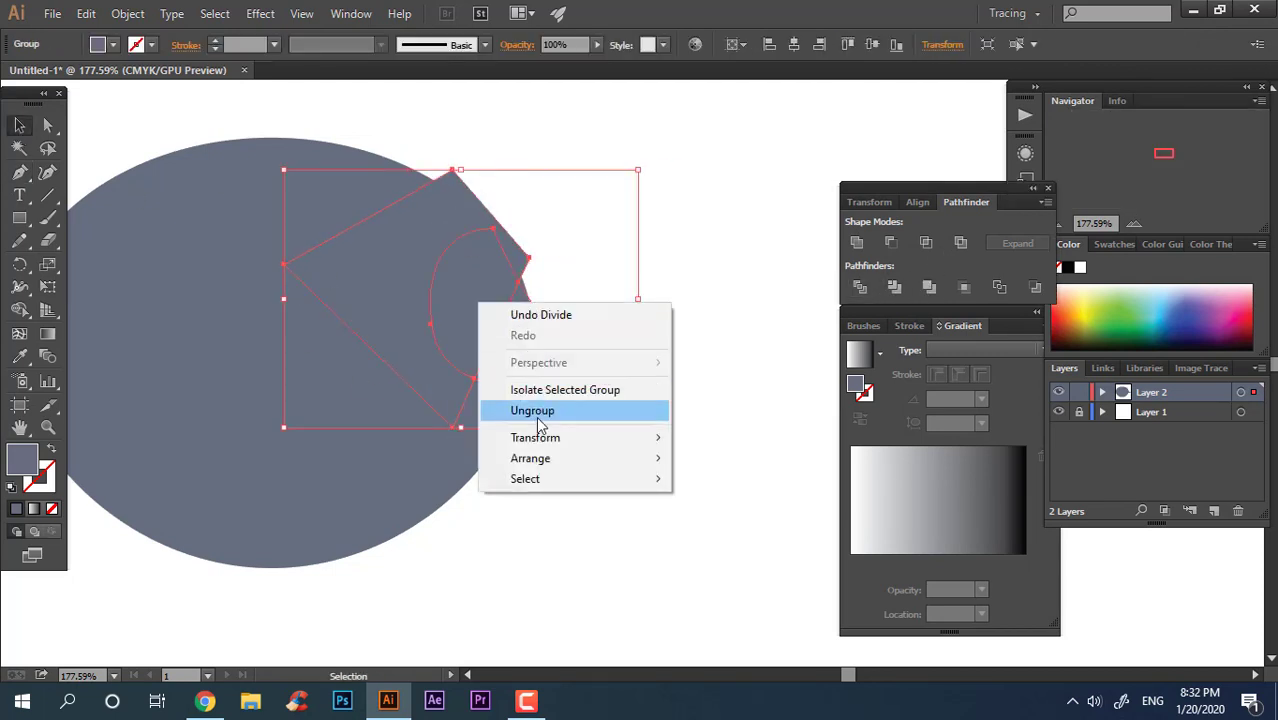
click(538, 417)
Delete the cut-away pieces inside the head, keeping only the pointed part of the spike.
click(613, 509)
click(435, 332)
key(Delete)
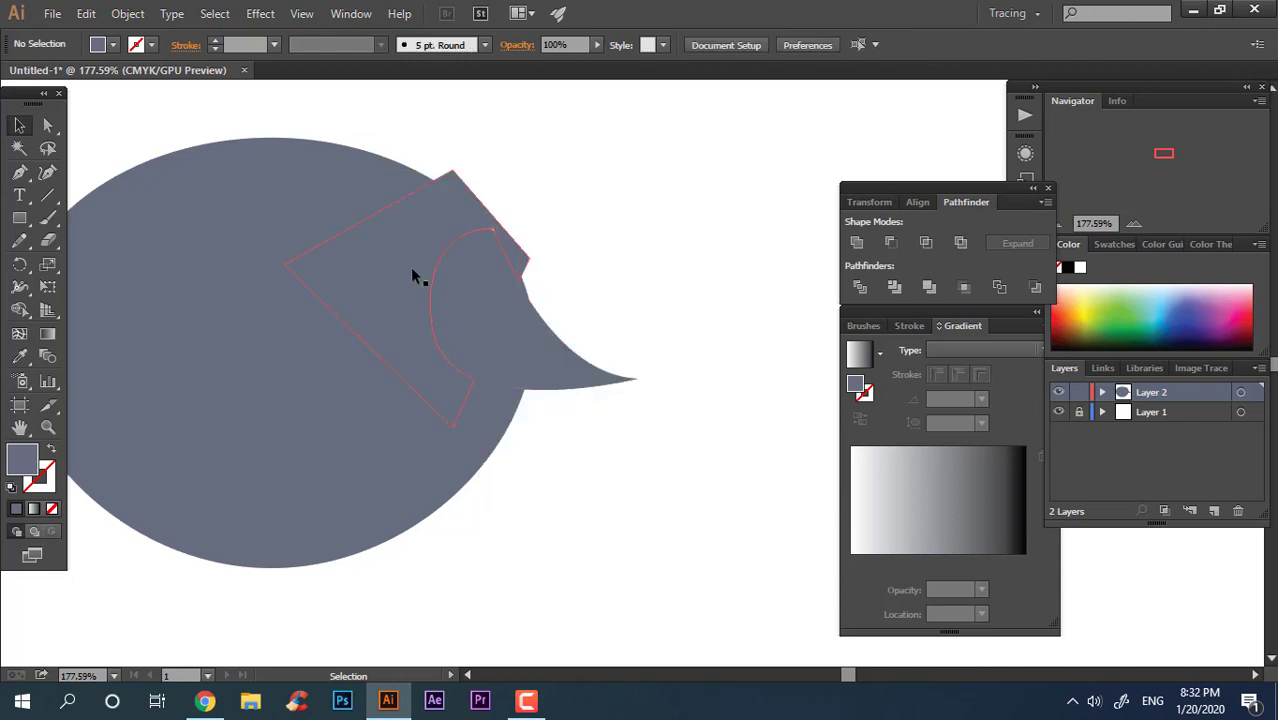
click(412, 276)
key(Delete)
Rotate the remaining spike slightly clockwise and place a duplicate of it just below.
click(566, 379)
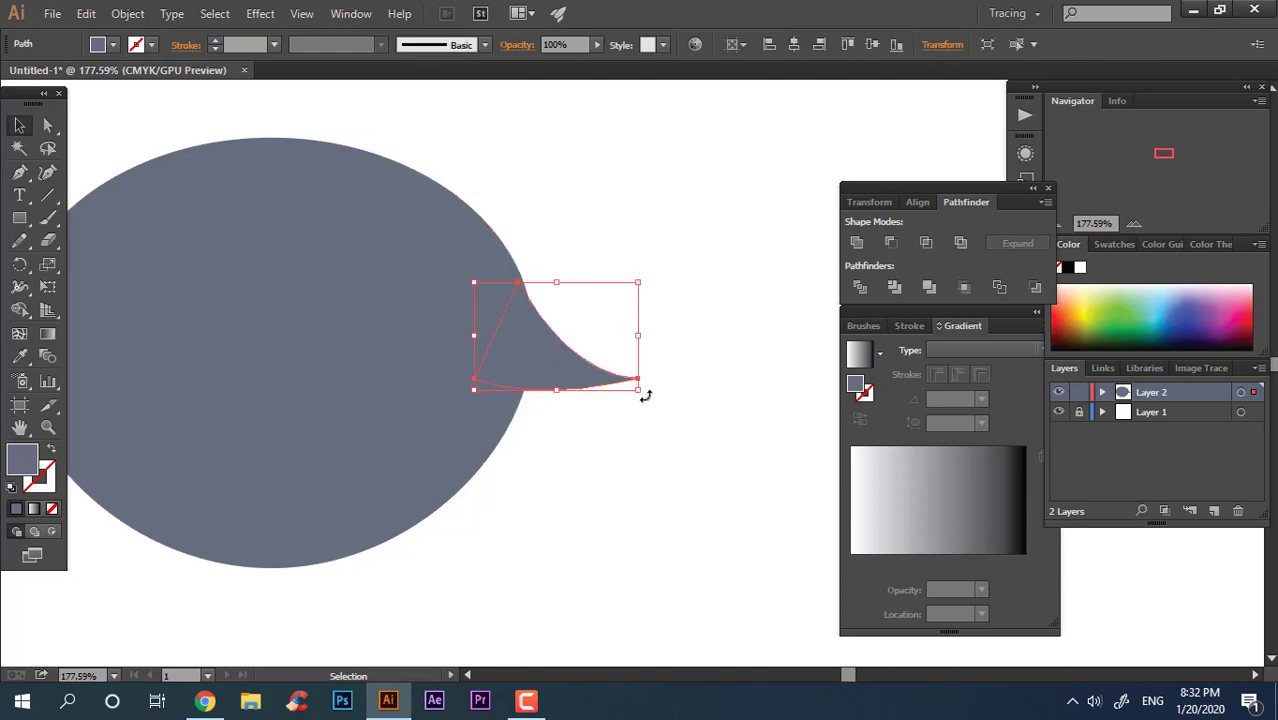
drag(645, 396, 625, 418)
drag(531, 323, 518, 397)
click(753, 471)
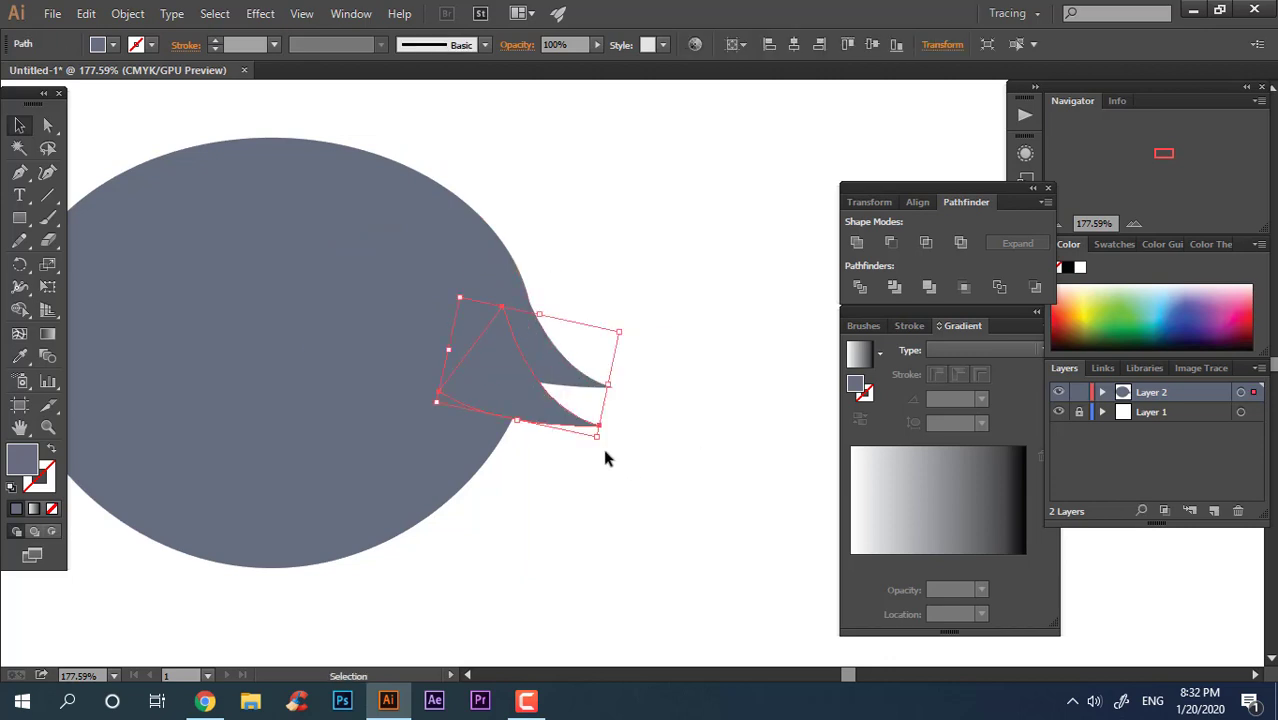
Rotate the lower spike further clockwise and move it up closer to the upper spike.
click(550, 426)
drag(598, 437, 592, 454)
click(597, 460)
drag(545, 418, 538, 407)
Shift both spikes together toward the head and rotate them slightly clockwise.
click(727, 508)
click(557, 375)
shift+click(542, 422)
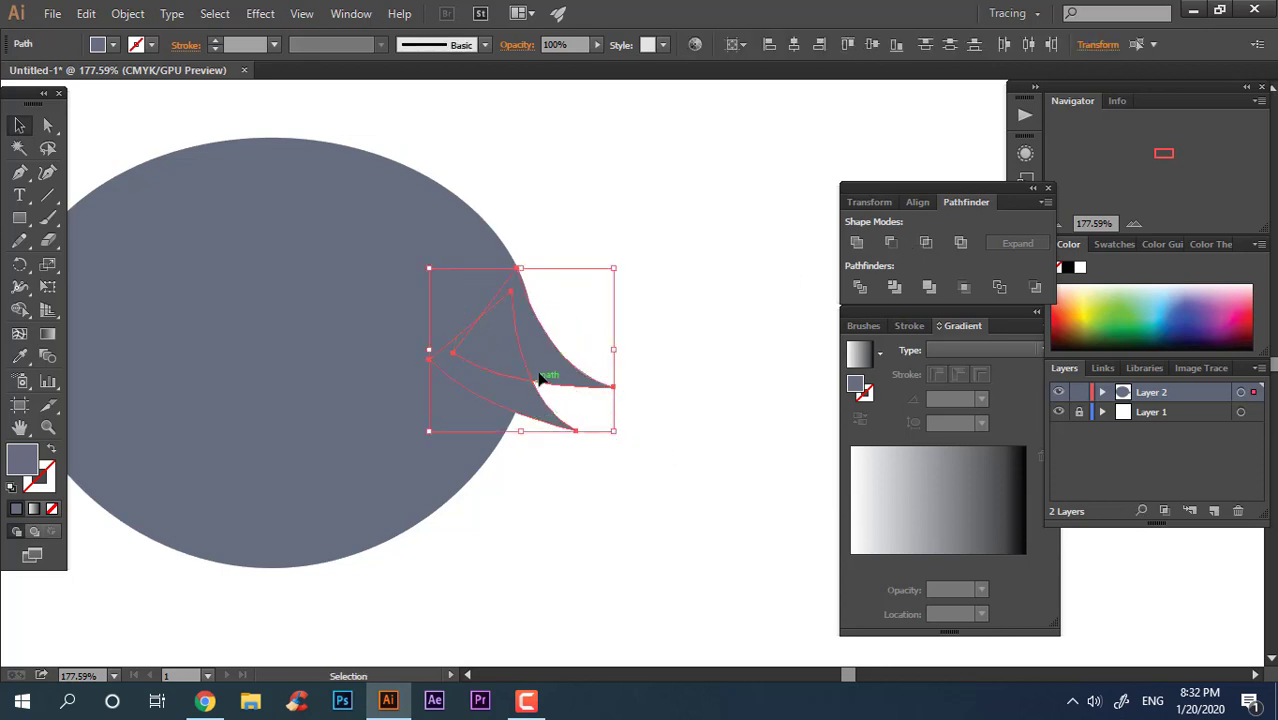
mouse_move(540, 378)
mouse_down()
mouse_move(516, 363)
mouse_move(526, 376)
mouse_up()
drag(601, 430, 600, 445)
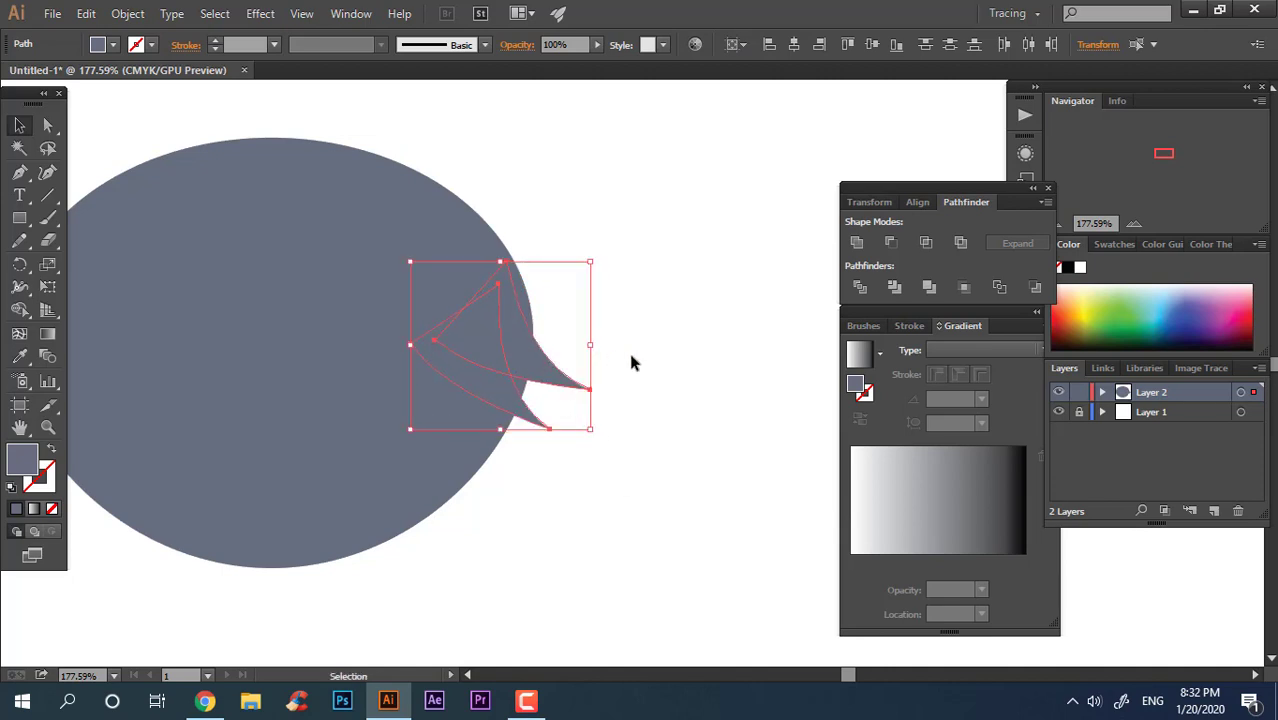
click(679, 436)
Duplicate the double spike to the head's left edge and reflect the copy across the vertical axis.
drag(586, 554, 476, 534)
drag(532, 411, 352, 472)
drag(335, 344, 436, 335)
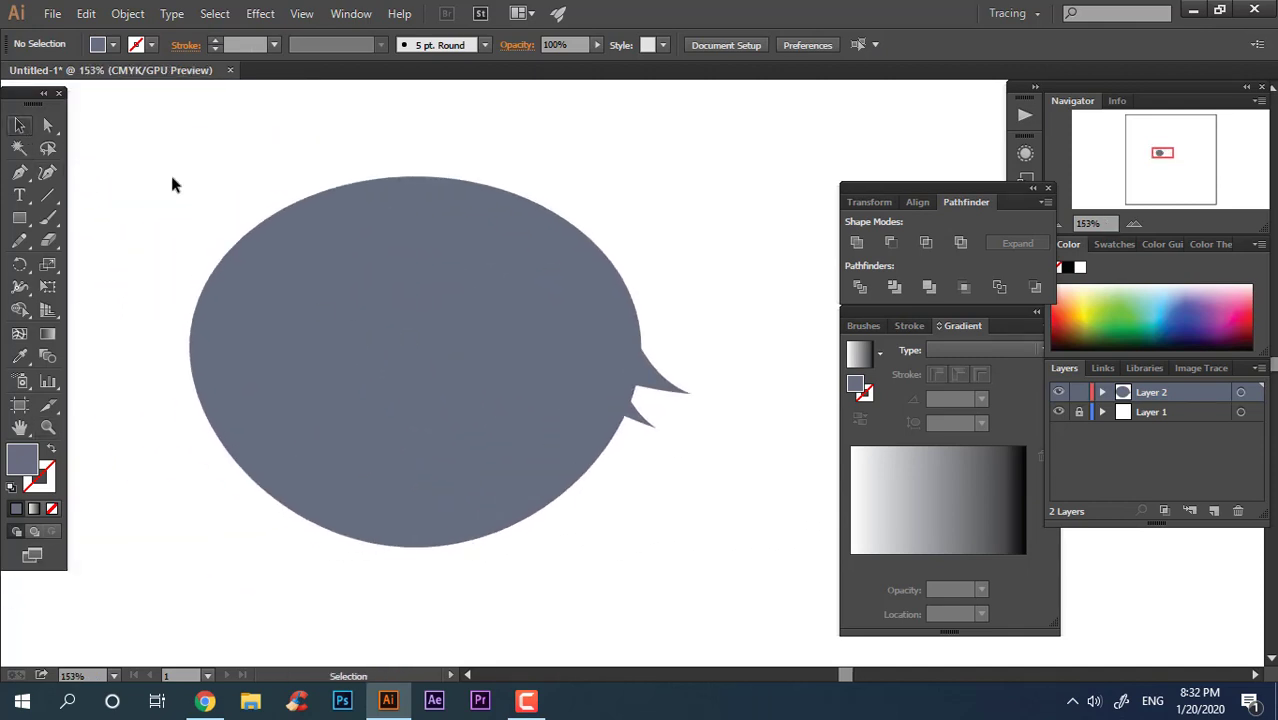
drag(636, 380, 177, 394)
right_click(162, 358)
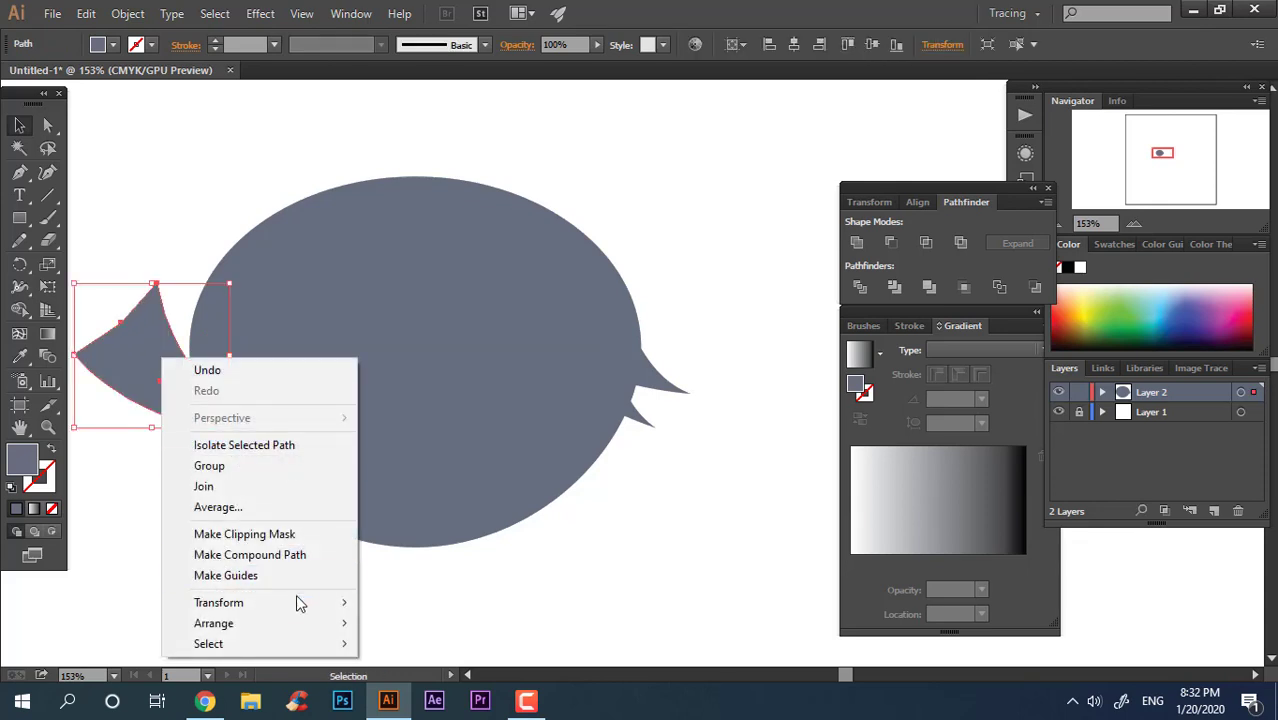
mouse_move(260, 602)
click(472, 507)
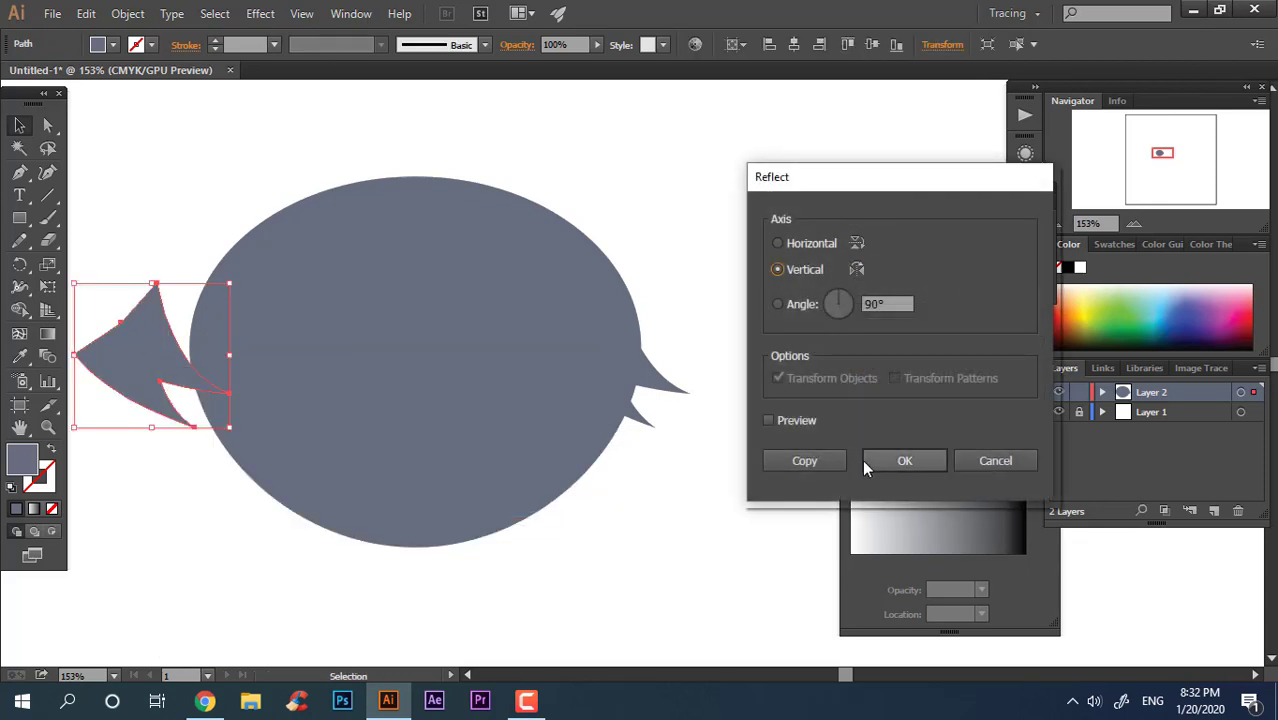
click(863, 459)
drag(220, 372, 285, 376)
Group the left and right double spikes.
shift+click(661, 382)
right_click(597, 350)
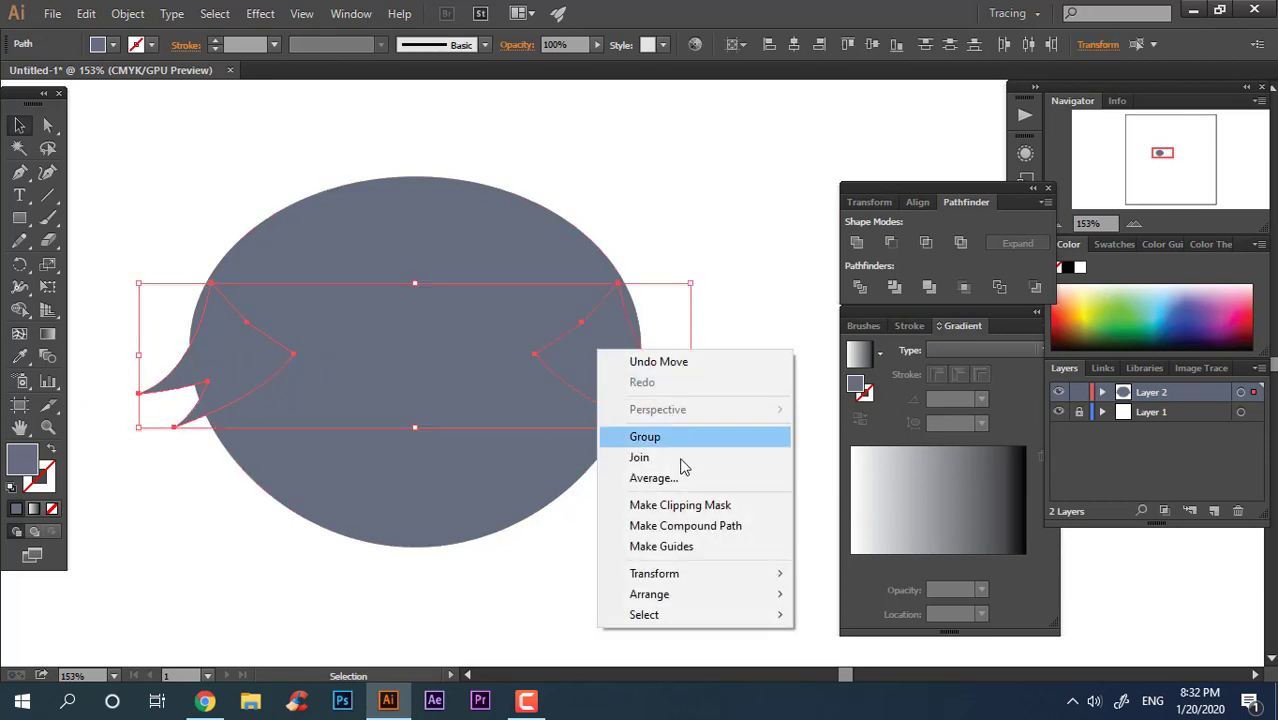
click(677, 442)
drag(480, 432, 184, 176)
key(ctrl+z)
Center the spike group horizontally with the head and unite everything into a single shape.
drag(757, 560, 190, 189)
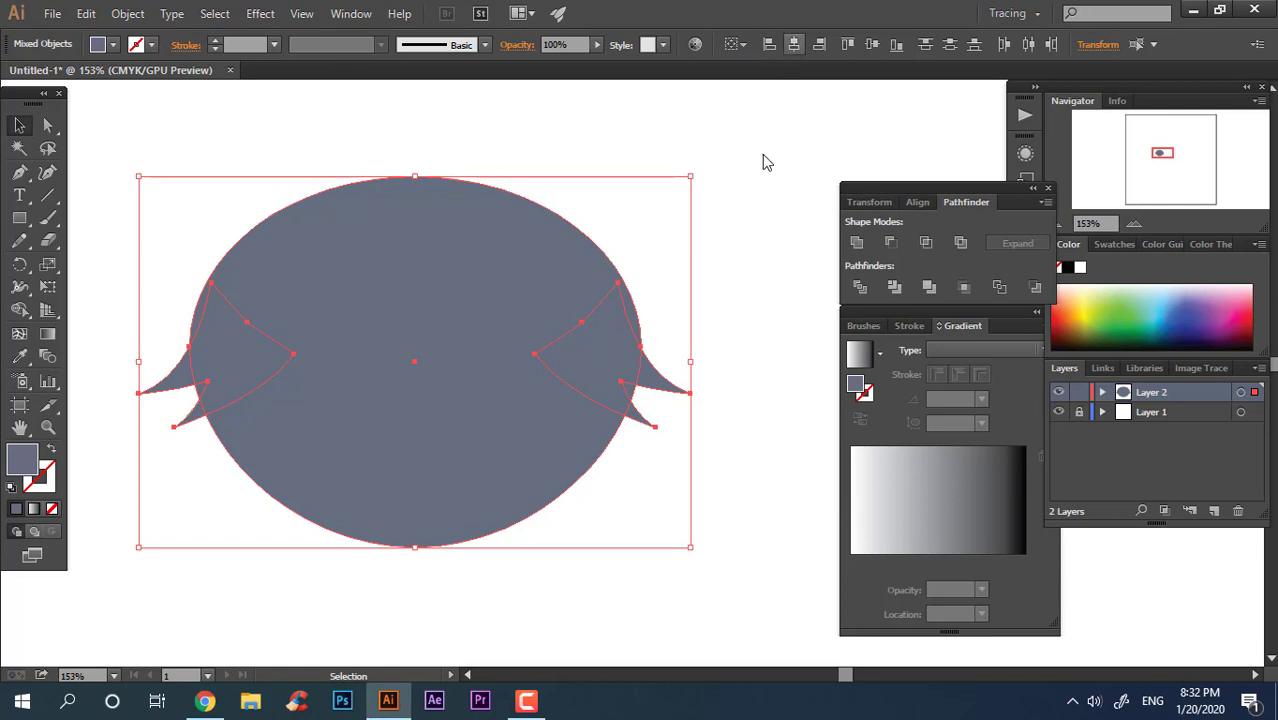
click(600, 557)
drag(681, 497, 4, 250)
click(856, 242)
click(599, 148)
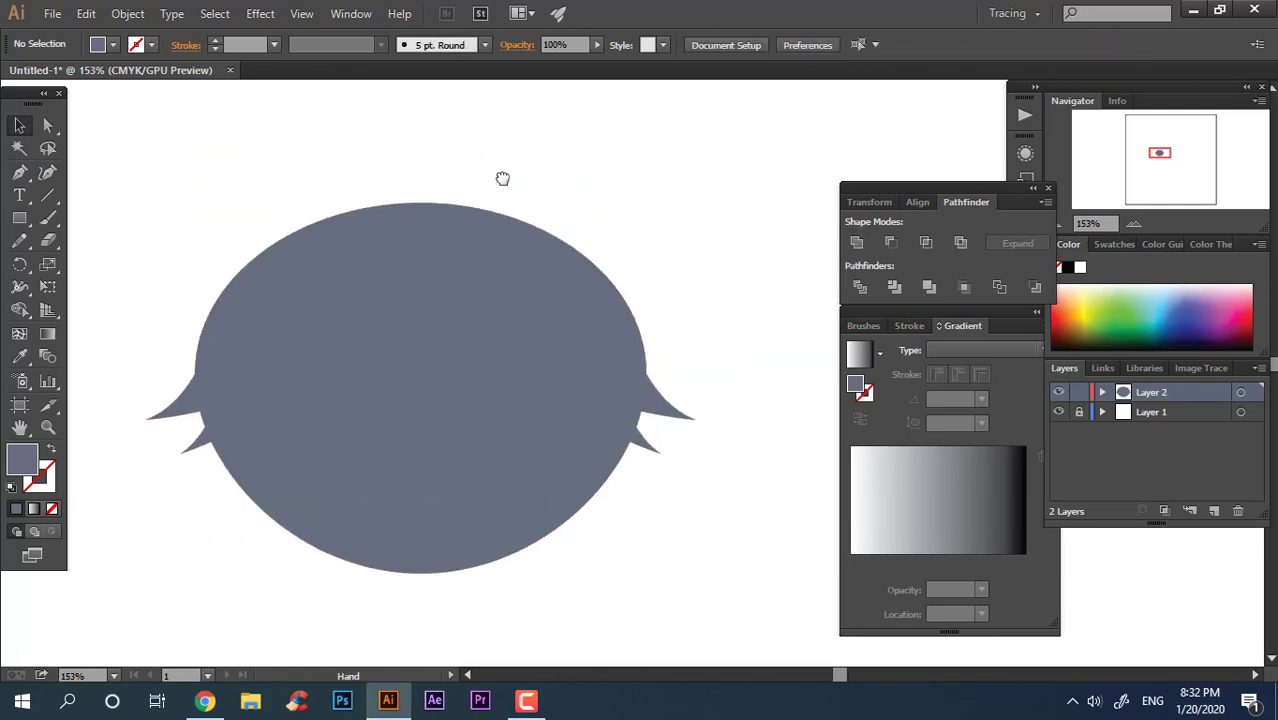
Round the notch between the right-hand spikes with a corner radius of about 8.3 pt.
click(52, 122)
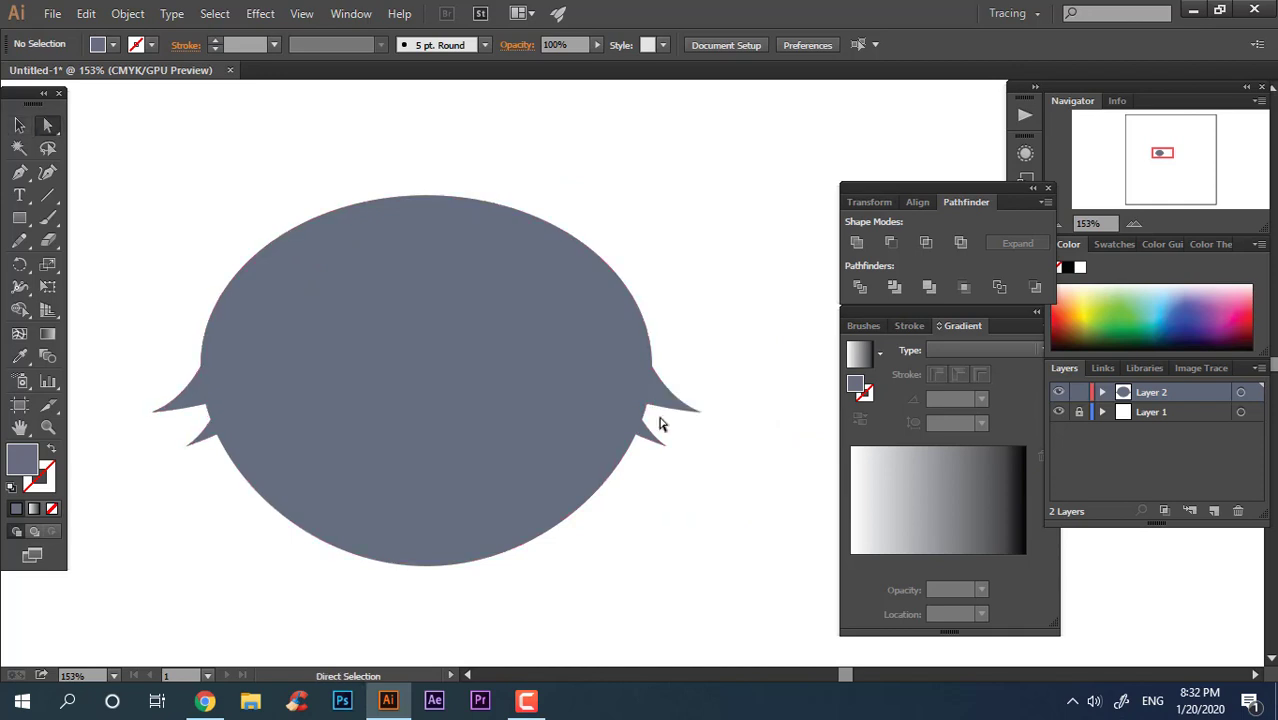
drag(632, 403, 662, 424)
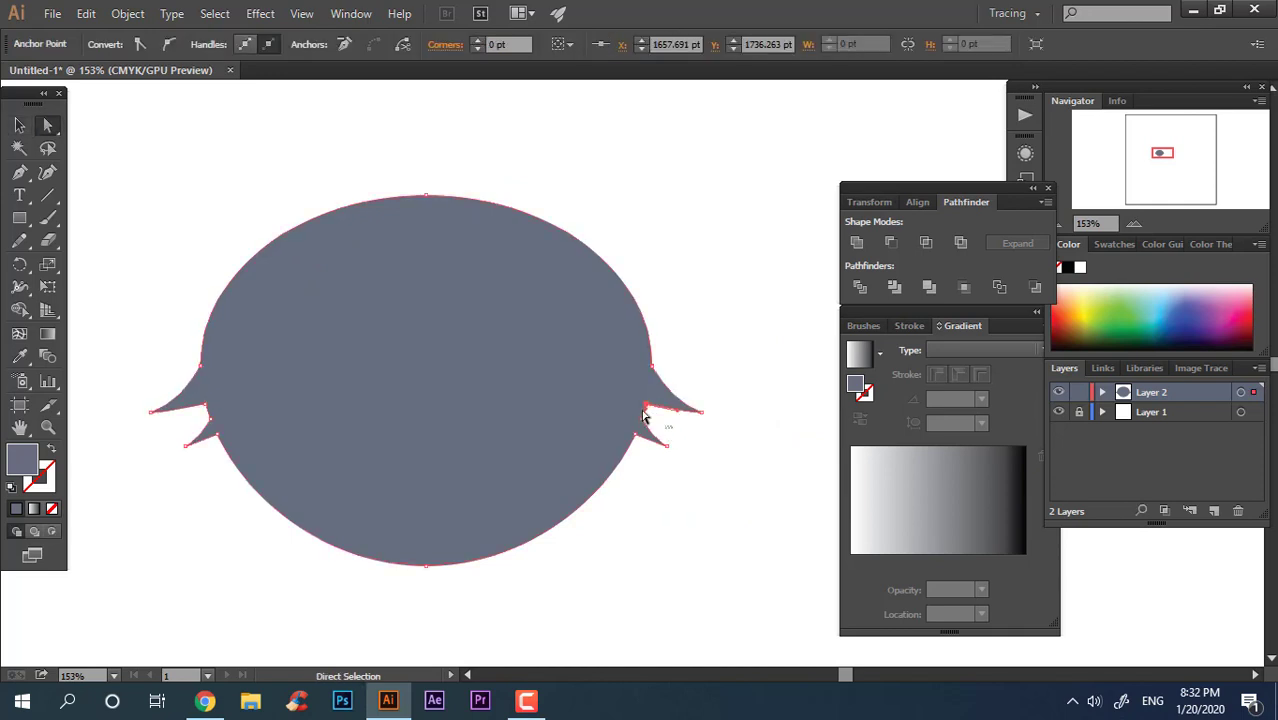
shift+click(644, 405)
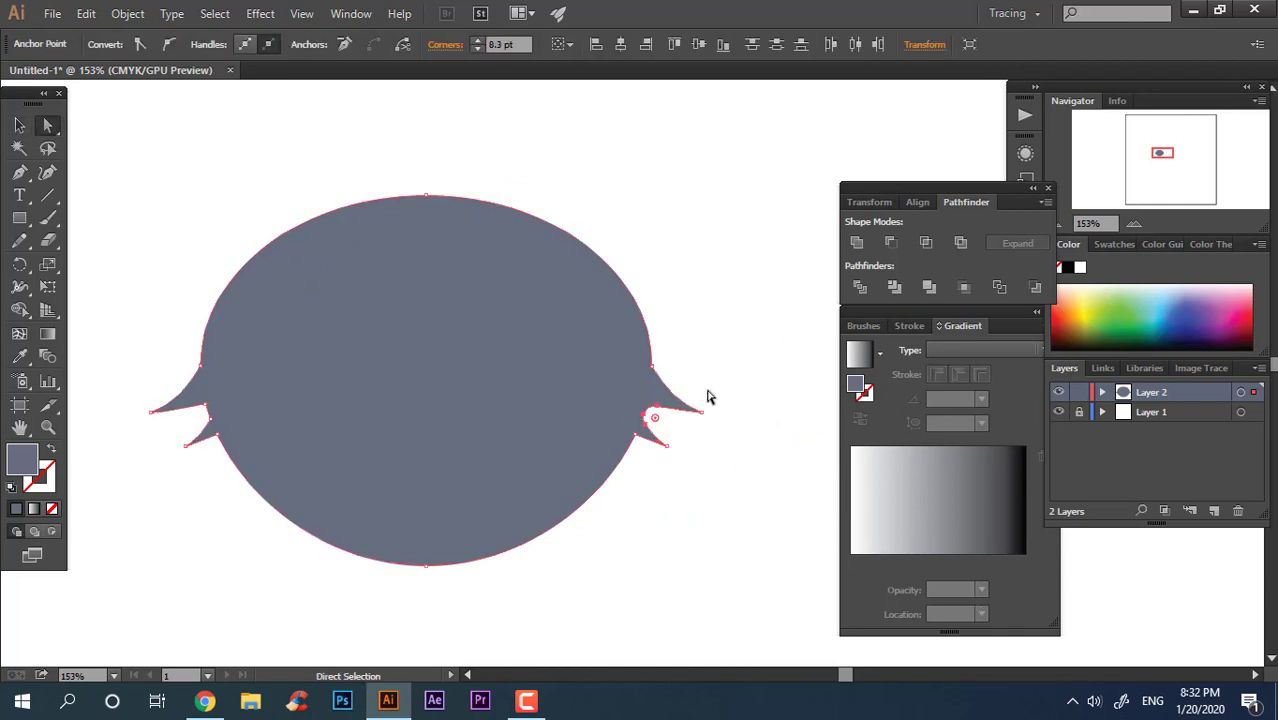
drag(621, 323, 617, 323)
click(671, 370)
click(653, 366)
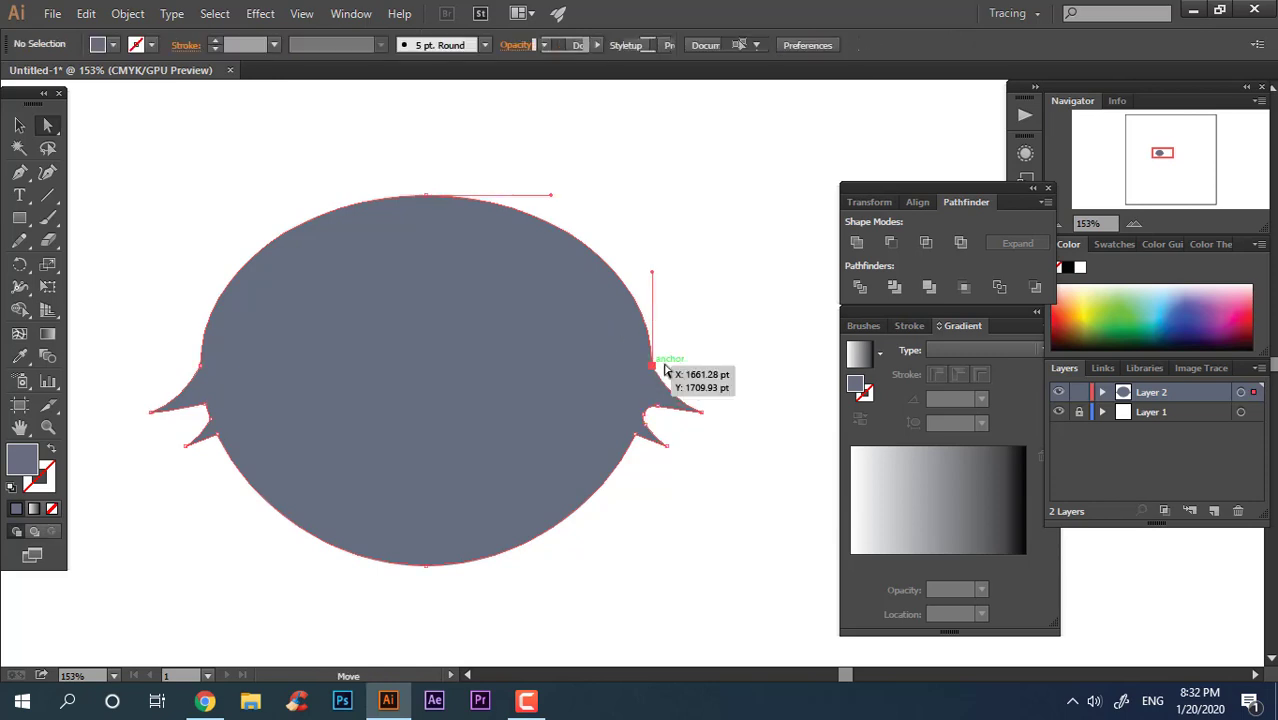
key(z)
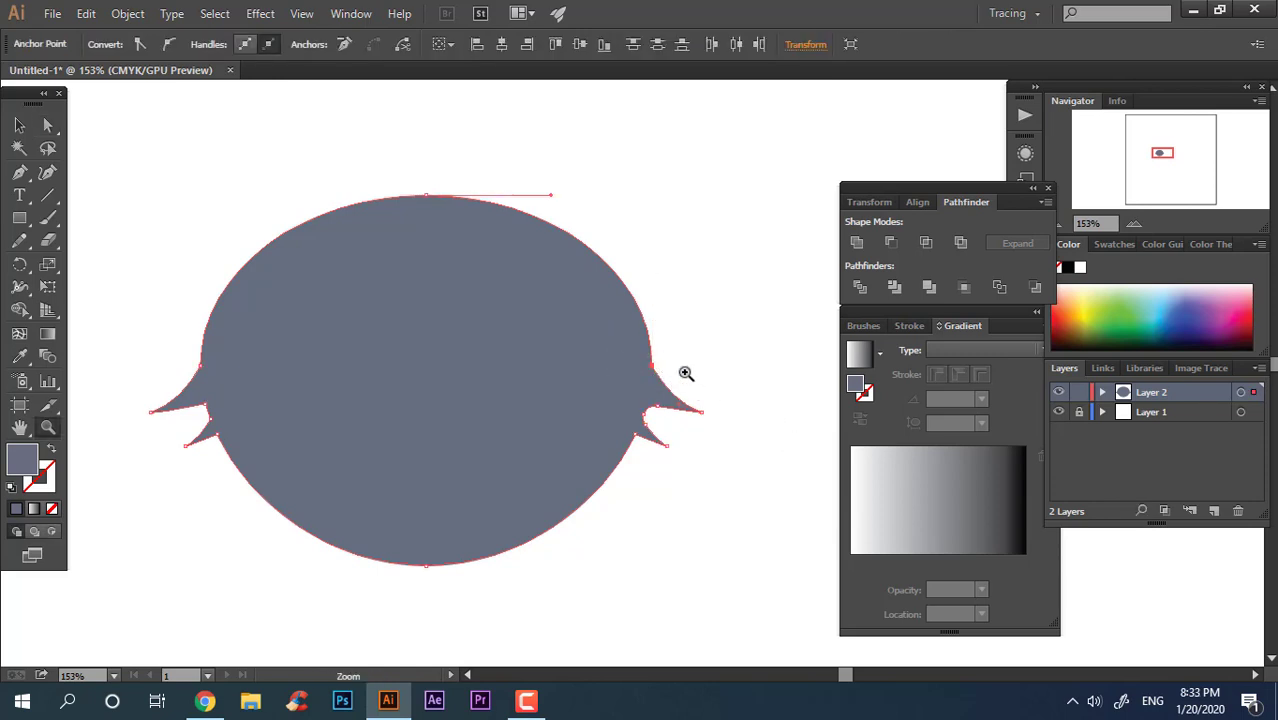
drag(680, 369, 851, 481)
drag(626, 431, 8, 326)
drag(609, 387, 418, 488)
click(19, 125)
click(750, 521)
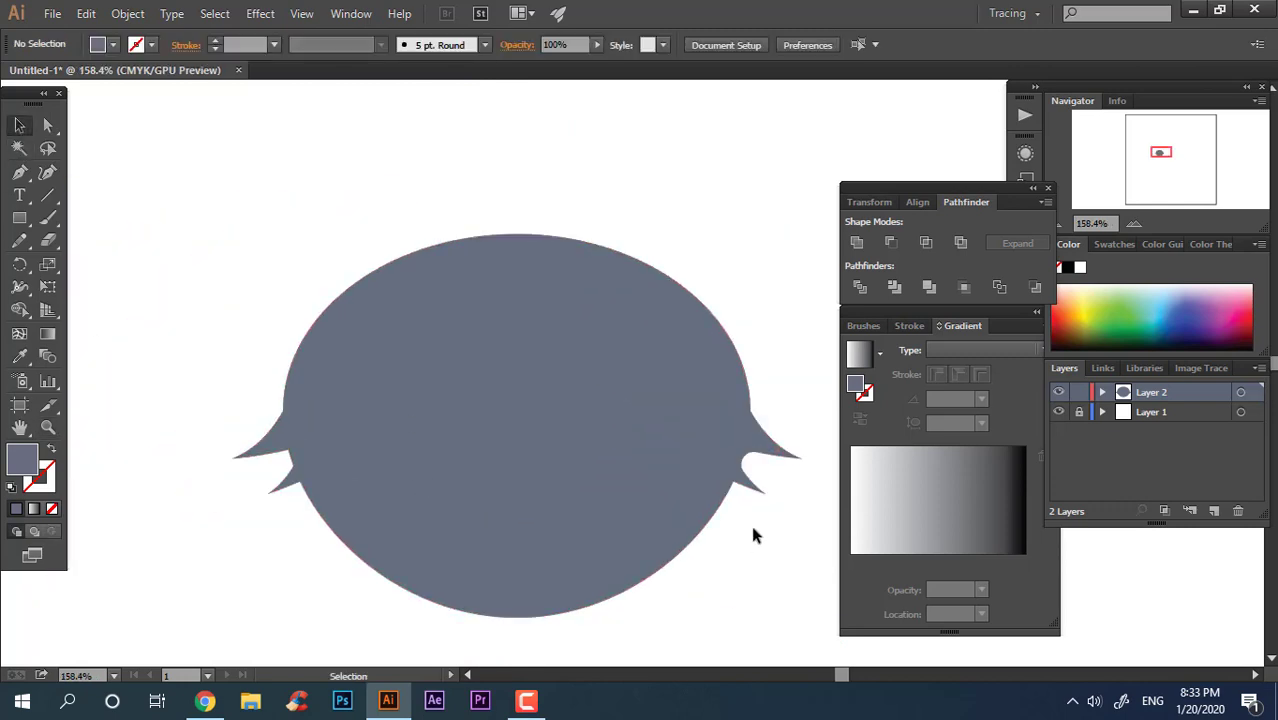
drag(727, 440, 597, 370)
key(ctrl+z)
Round the notch between the left-hand spikes with a corner radius of 8.3 pt.
click(363, 602)
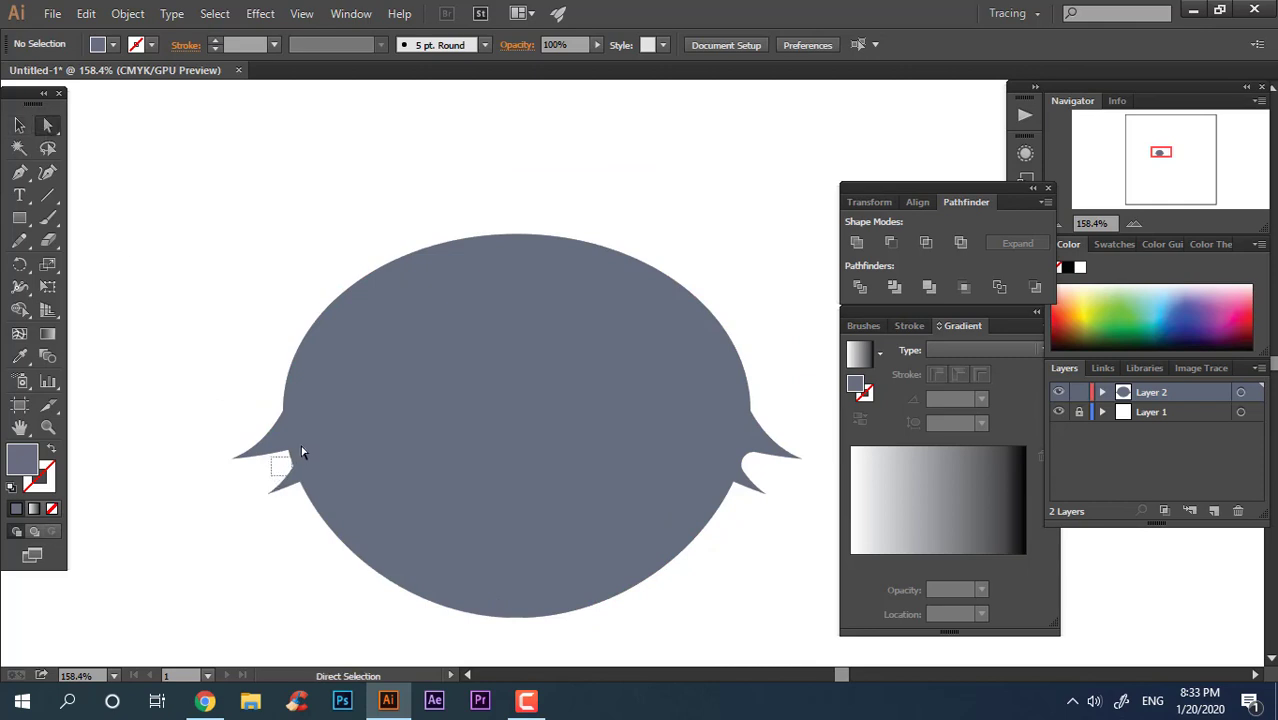
drag(318, 436, 279, 494)
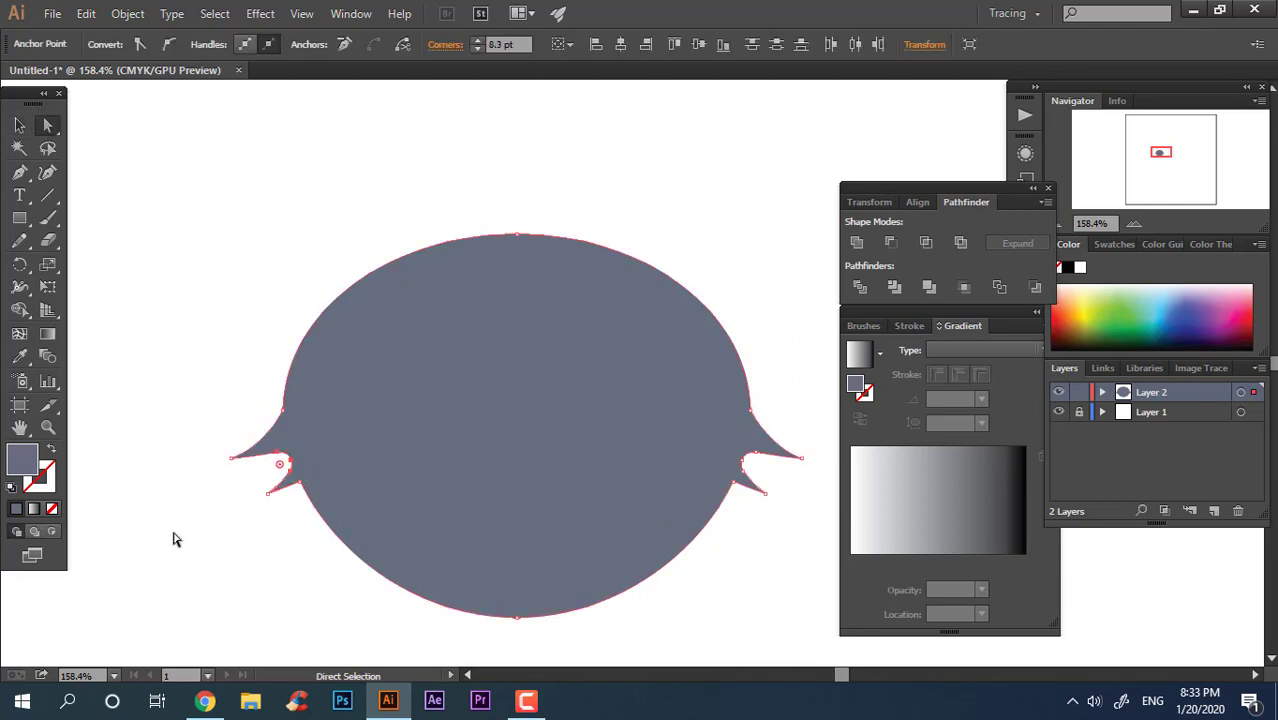
drag(314, 438, 294, 418)
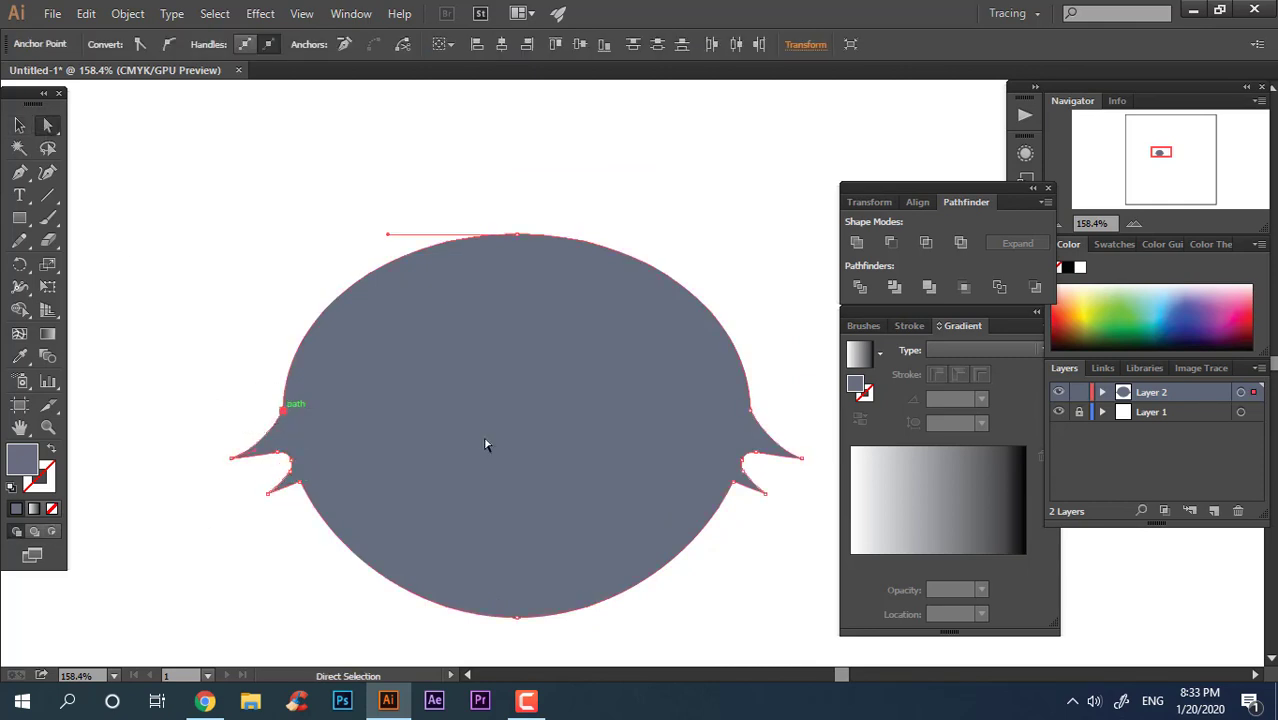
click(863, 252)
drag(258, 397, 354, 436)
drag(735, 388, 790, 415)
key(ctrl+z)
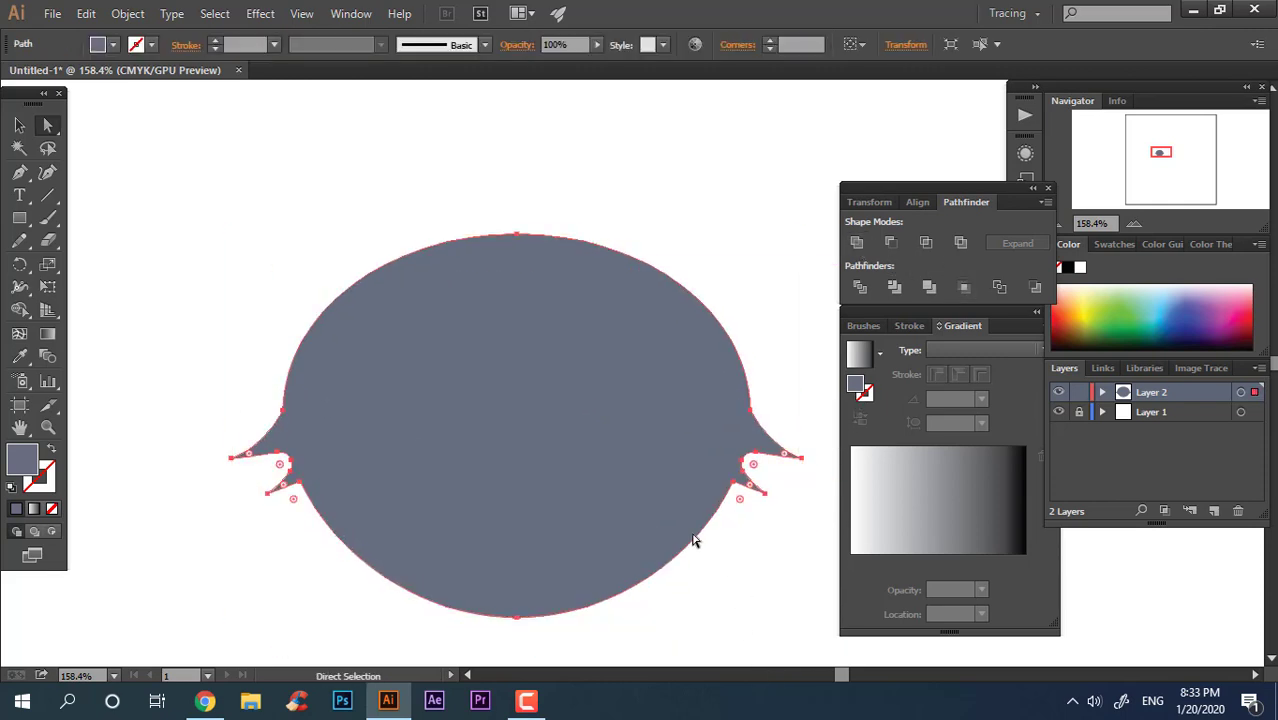
Round the corners where the lower spikes meet the head on both sides.
drag(723, 606, 709, 522)
click(711, 534)
click(618, 361)
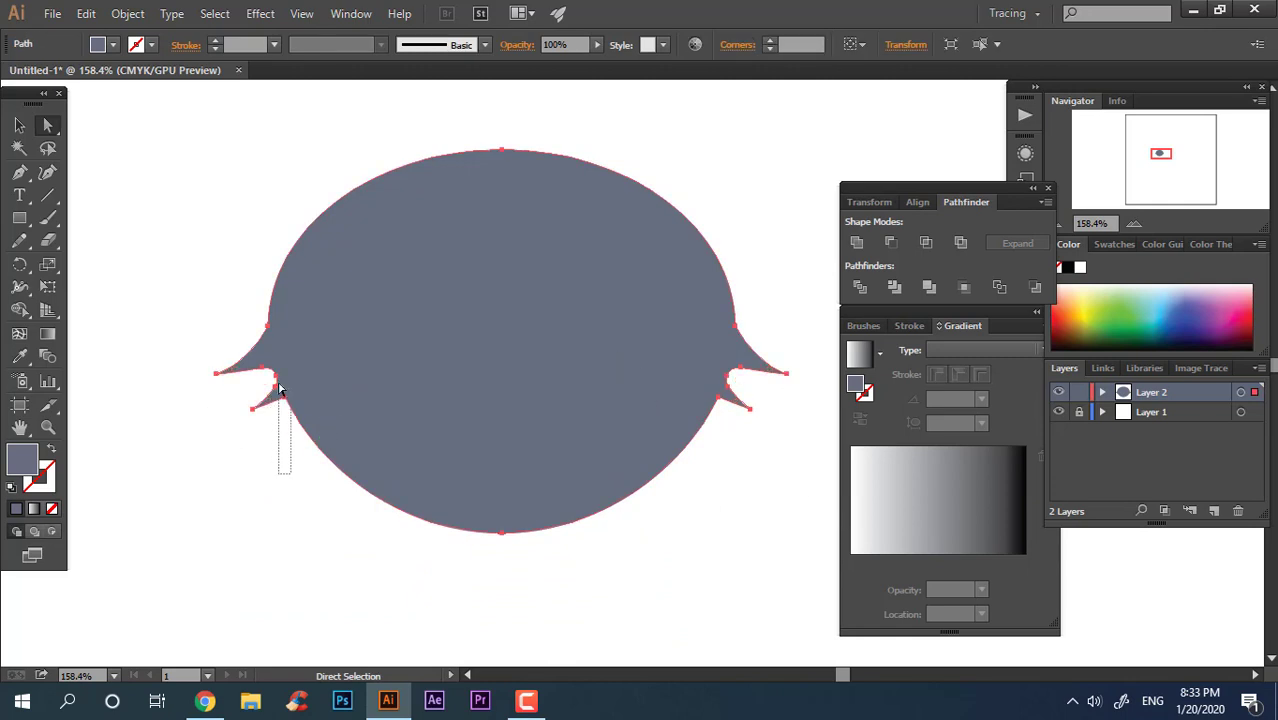
drag(280, 390, 280, 390)
drag(701, 398, 549, 440)
click(779, 527)
Draw a large circle overlapping the right half of the head with the Ellipse tool.
key(z)
key(ctrl+space)
drag(694, 170, 556, 215)
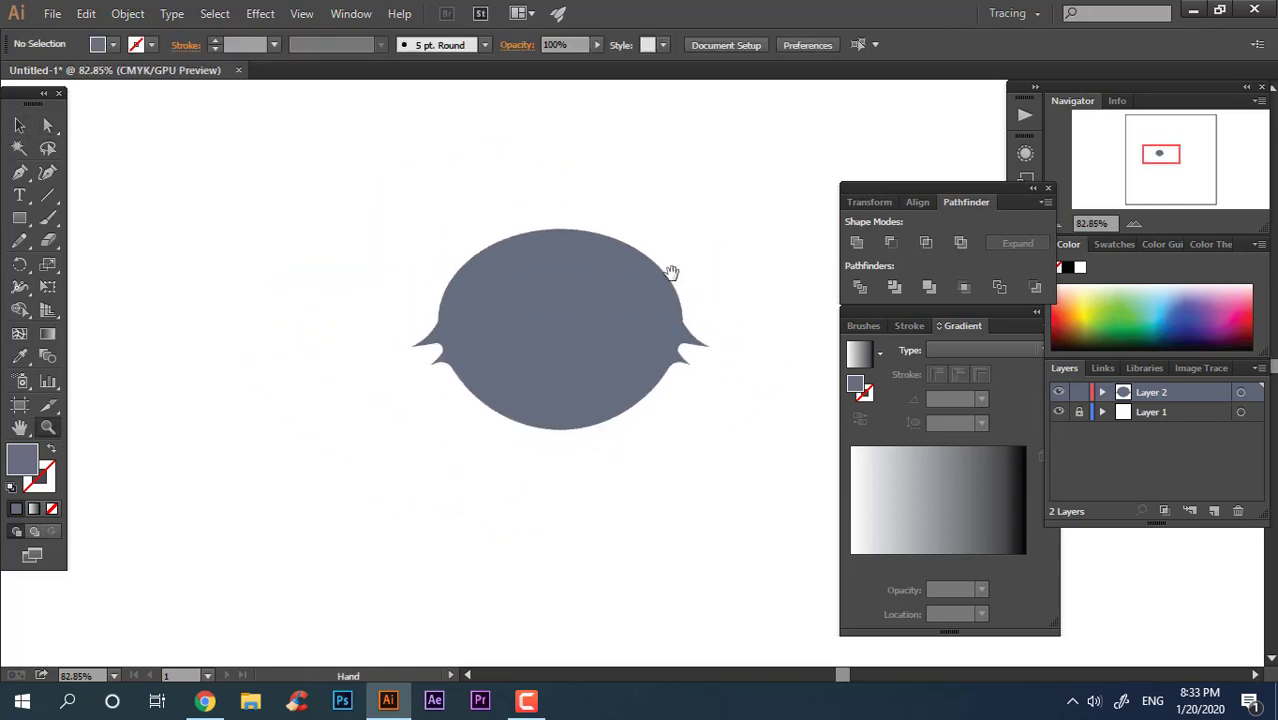
drag(720, 304, 880, 380)
drag(552, 422, 614, 416)
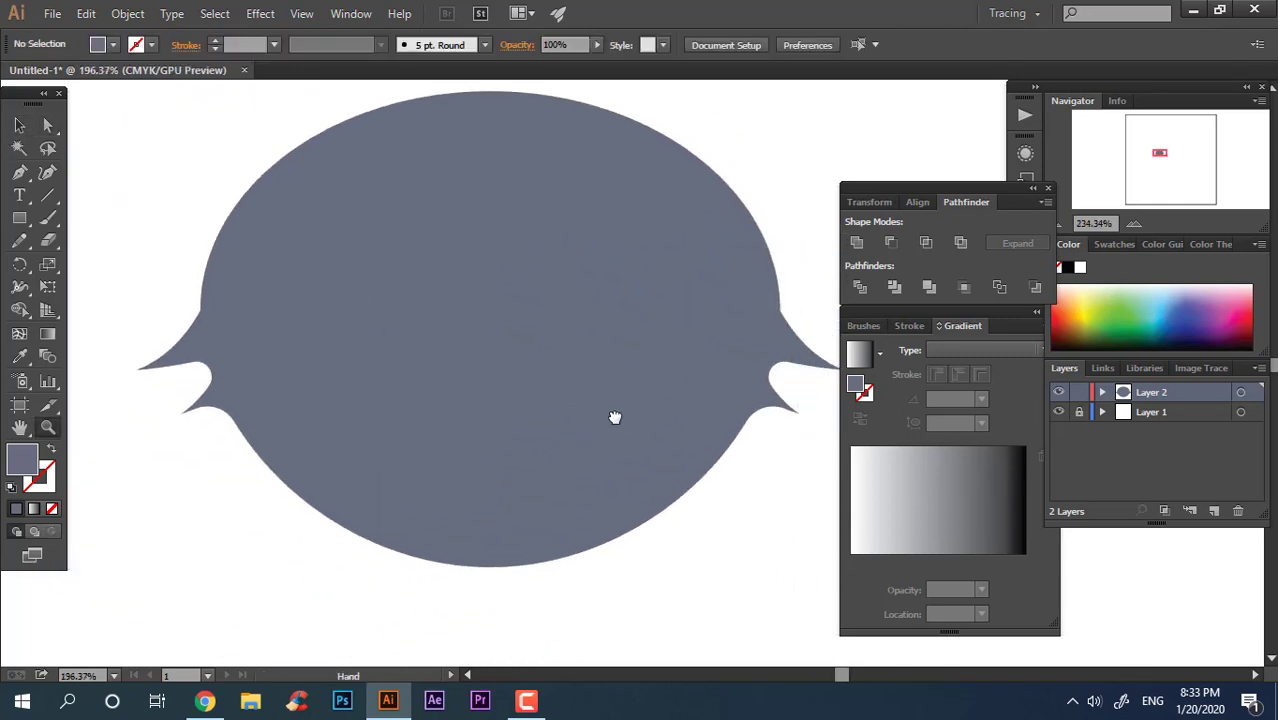
drag(638, 364, 586, 342)
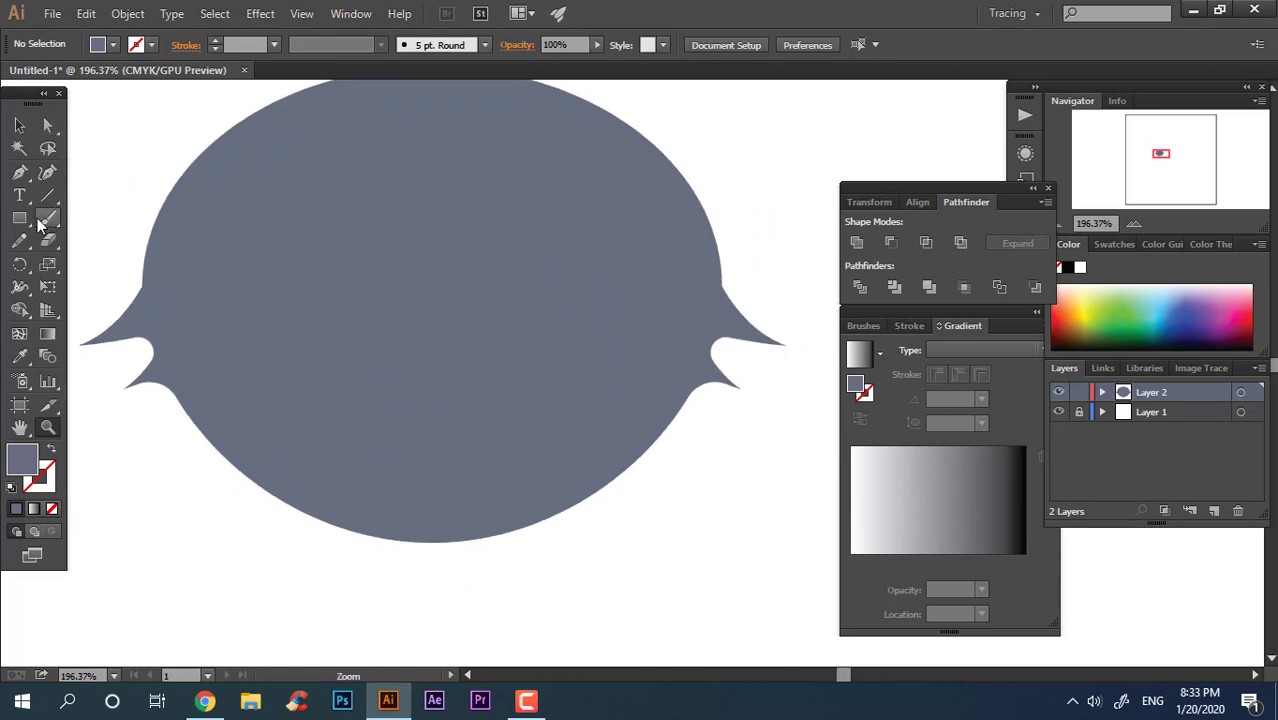
drag(33, 226, 112, 262)
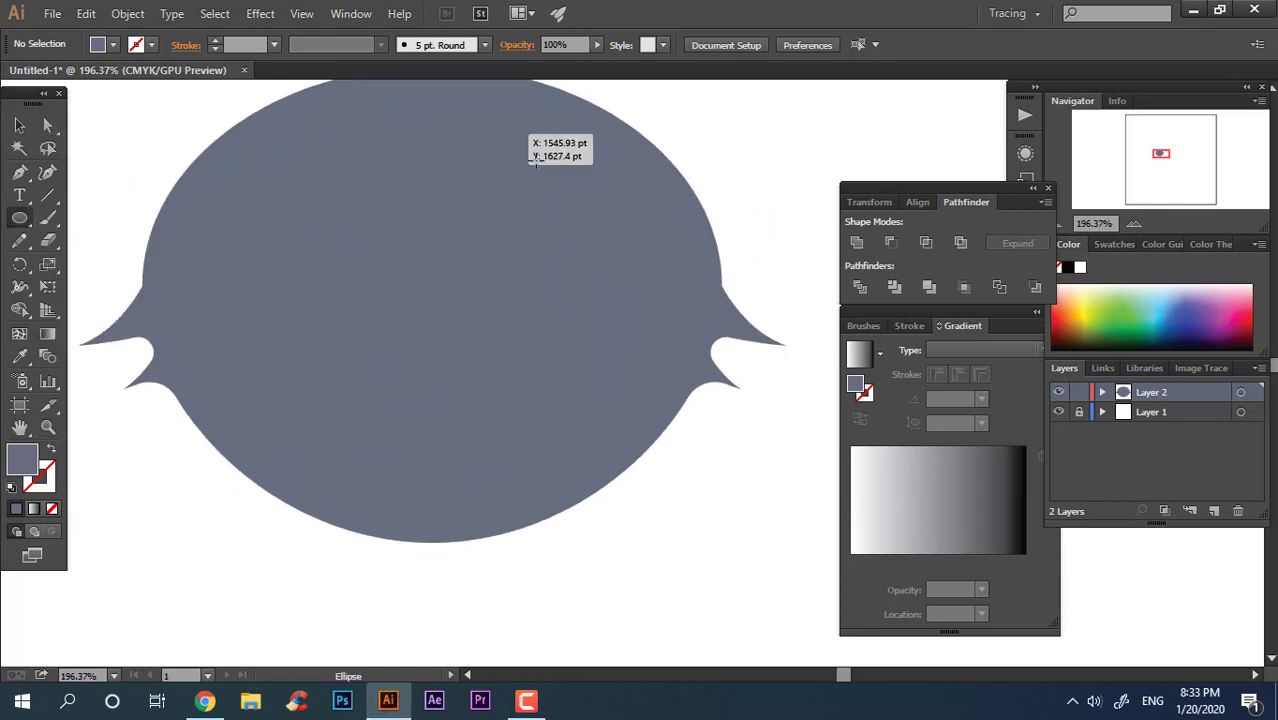
drag(530, 138, 859, 448)
key(v)
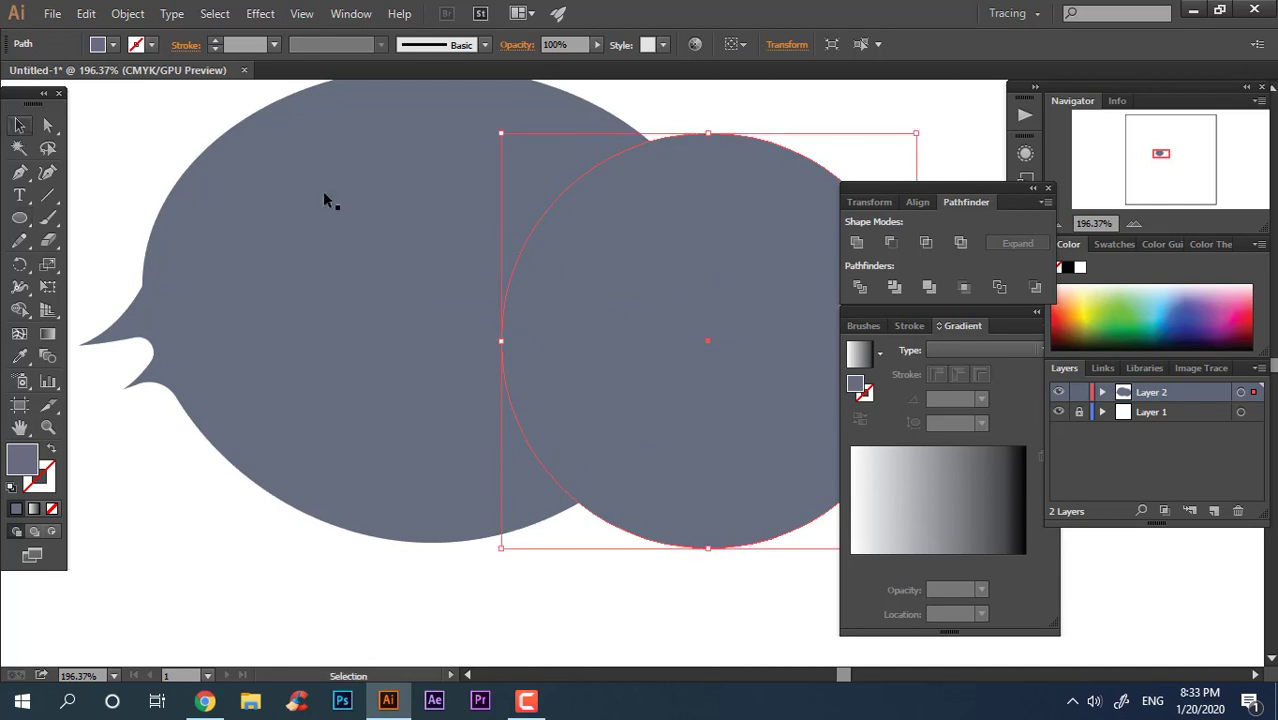
Unlock Layer 1 and fill its background rectangle with the dark brown #3F3632.
click(1080, 418)
click(126, 605)
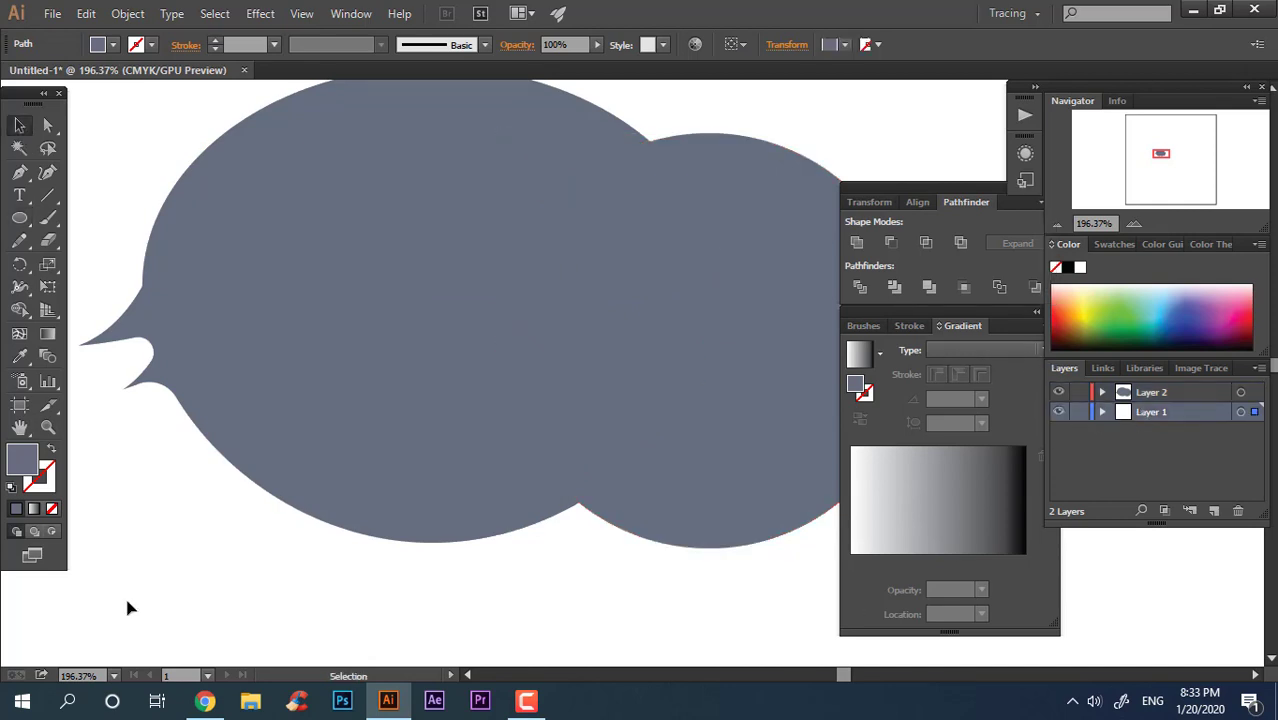
double_click(22, 460)
drag(686, 500, 687, 506)
drag(476, 471, 470, 466)
click(830, 287)
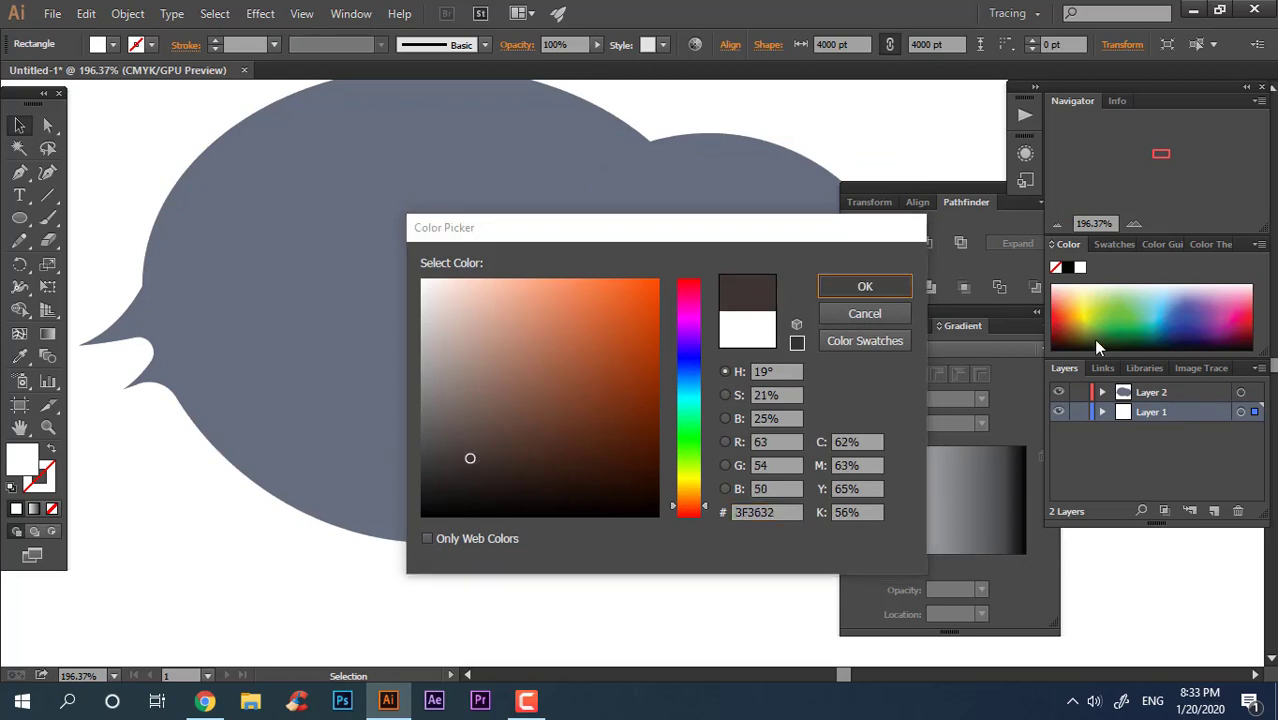
Darken the background rectangle's fill to a near-black brown and lock Layer 1.
click(1079, 412)
click(648, 615)
double_click(20, 462)
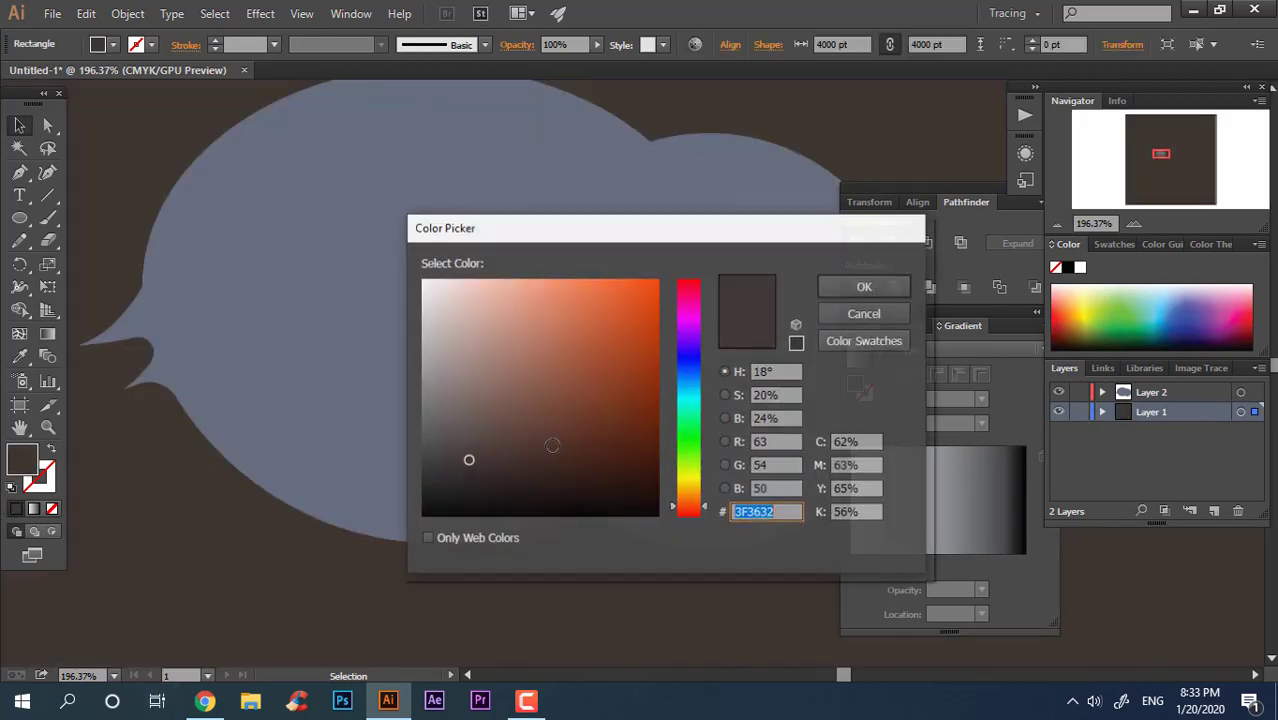
click(860, 290)
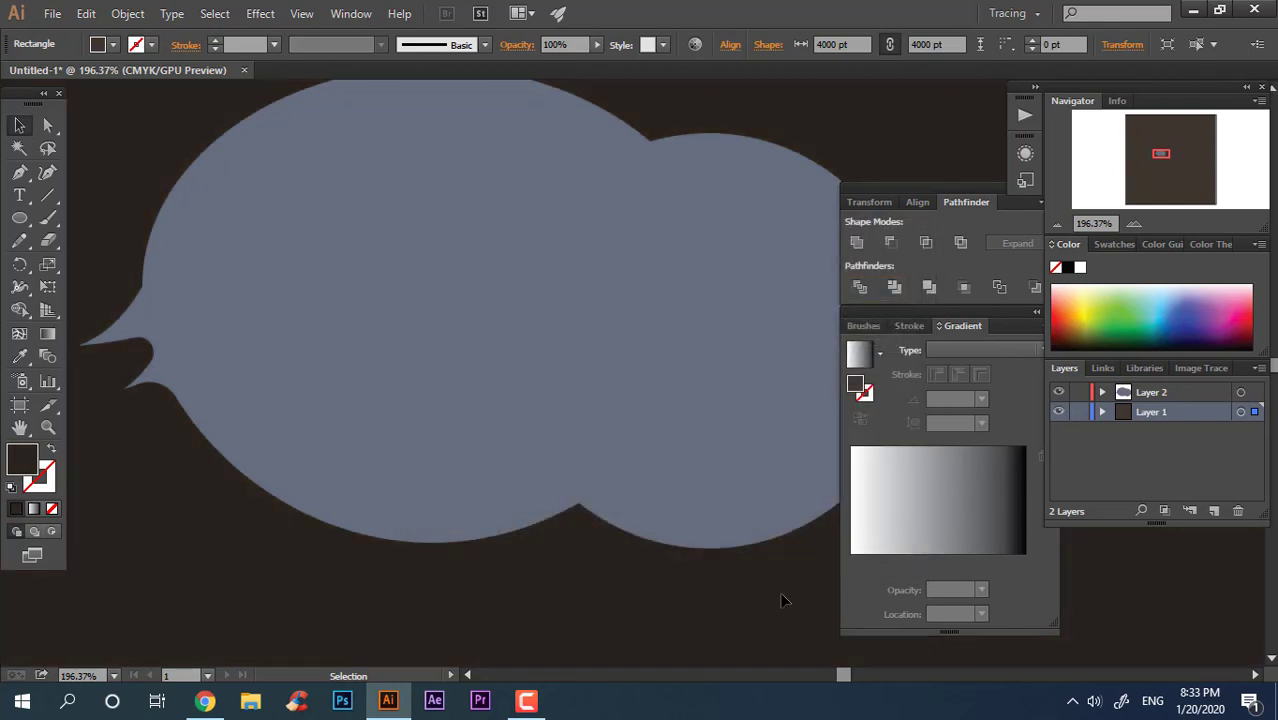
click(1079, 412)
Fill the circle overlapping the right half of the head with white.
key(z)
drag(523, 393, 434, 427)
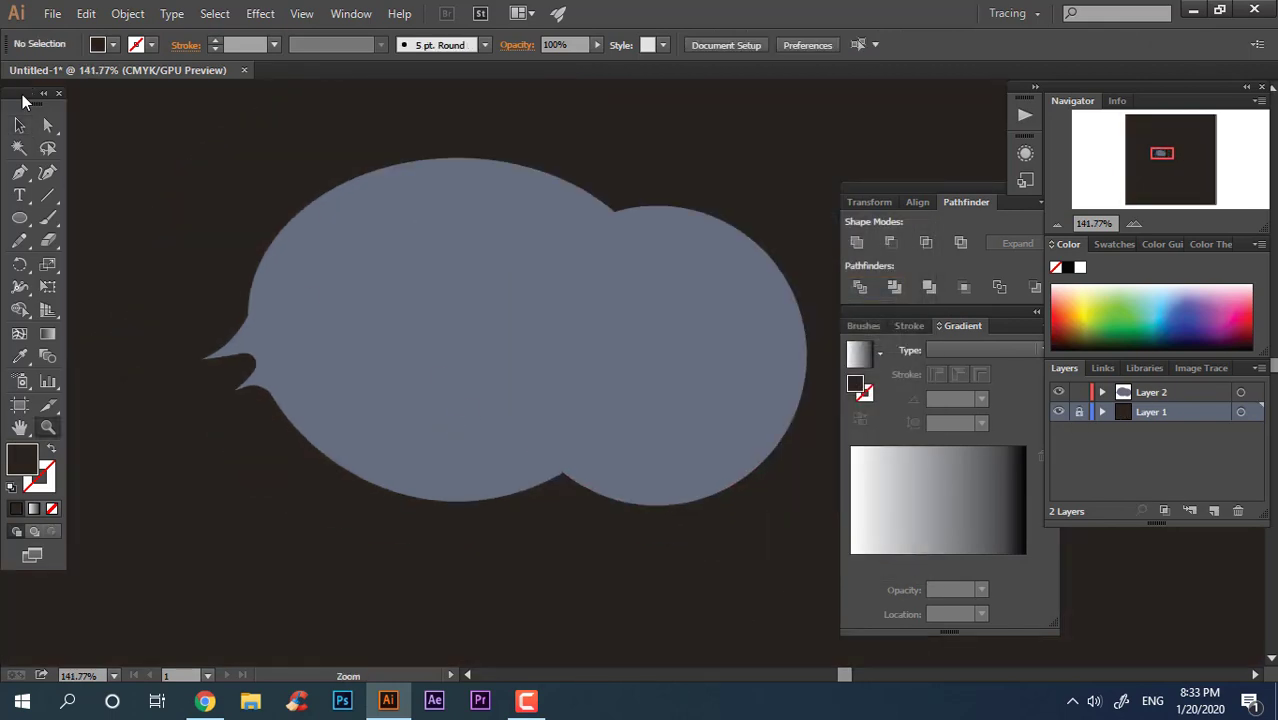
click(787, 355)
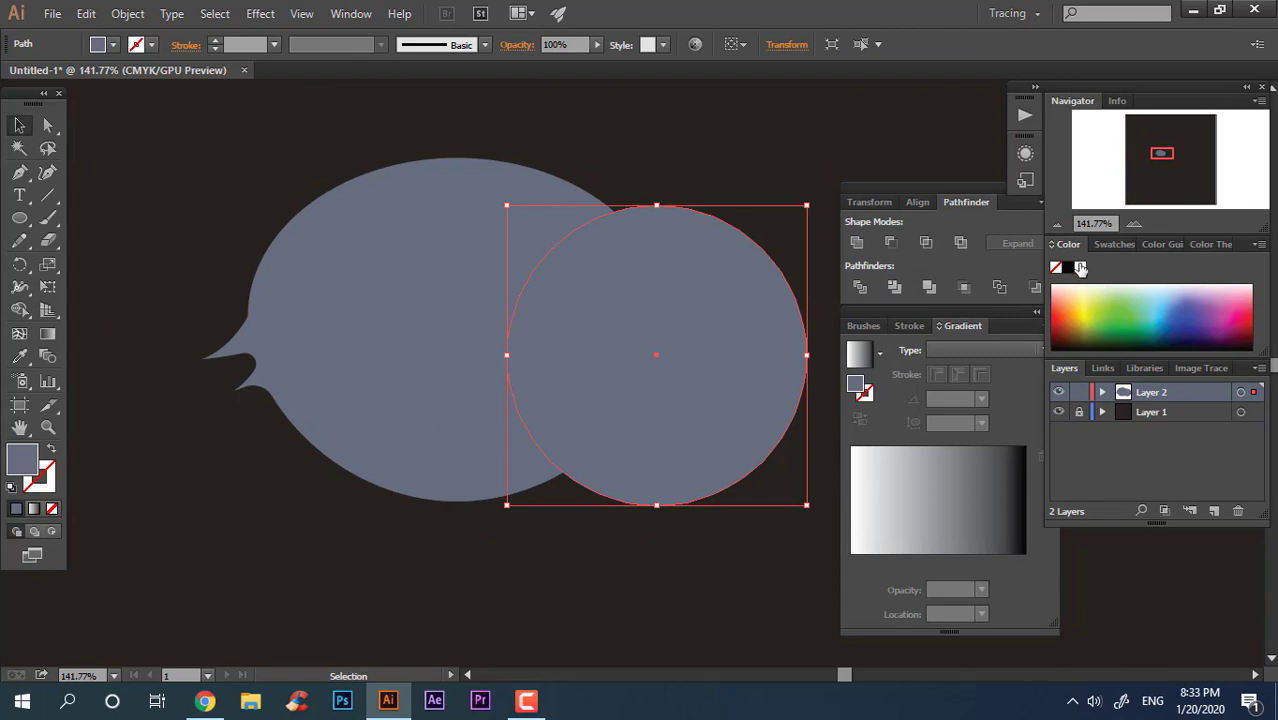
click(1080, 268)
drag(625, 355, 412, 400)
click(721, 572)
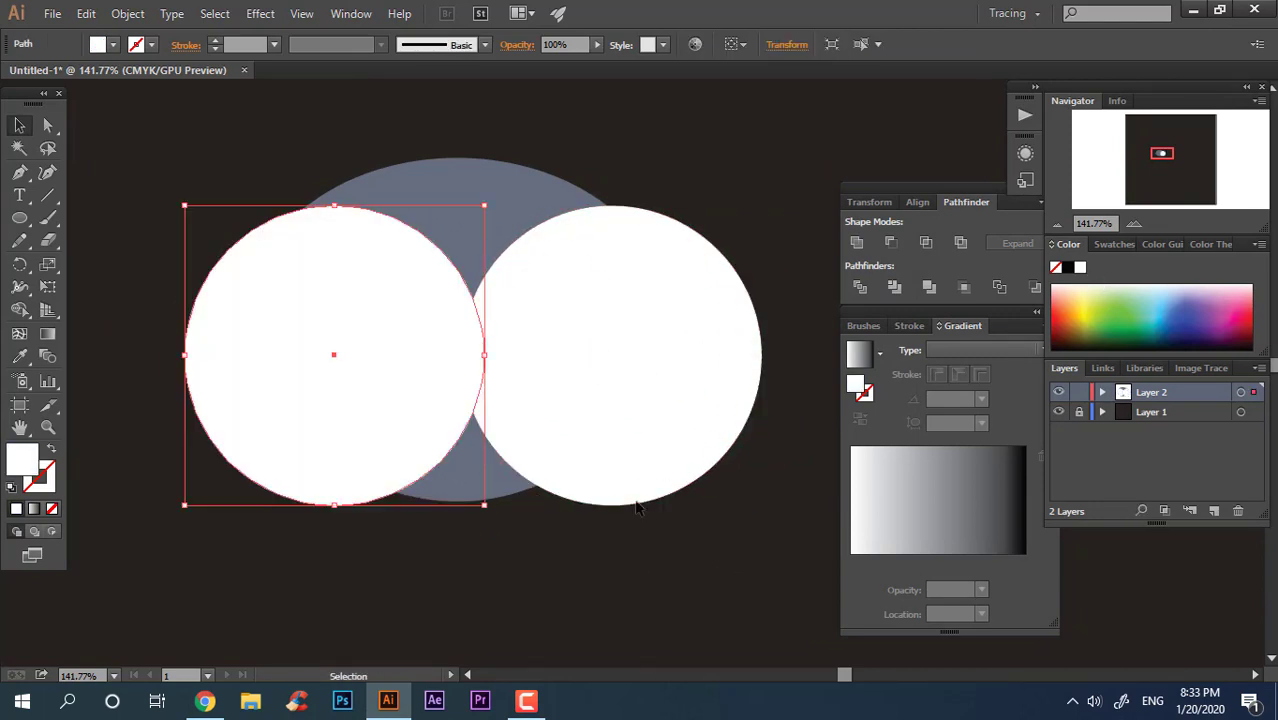
key(ctrl+z)
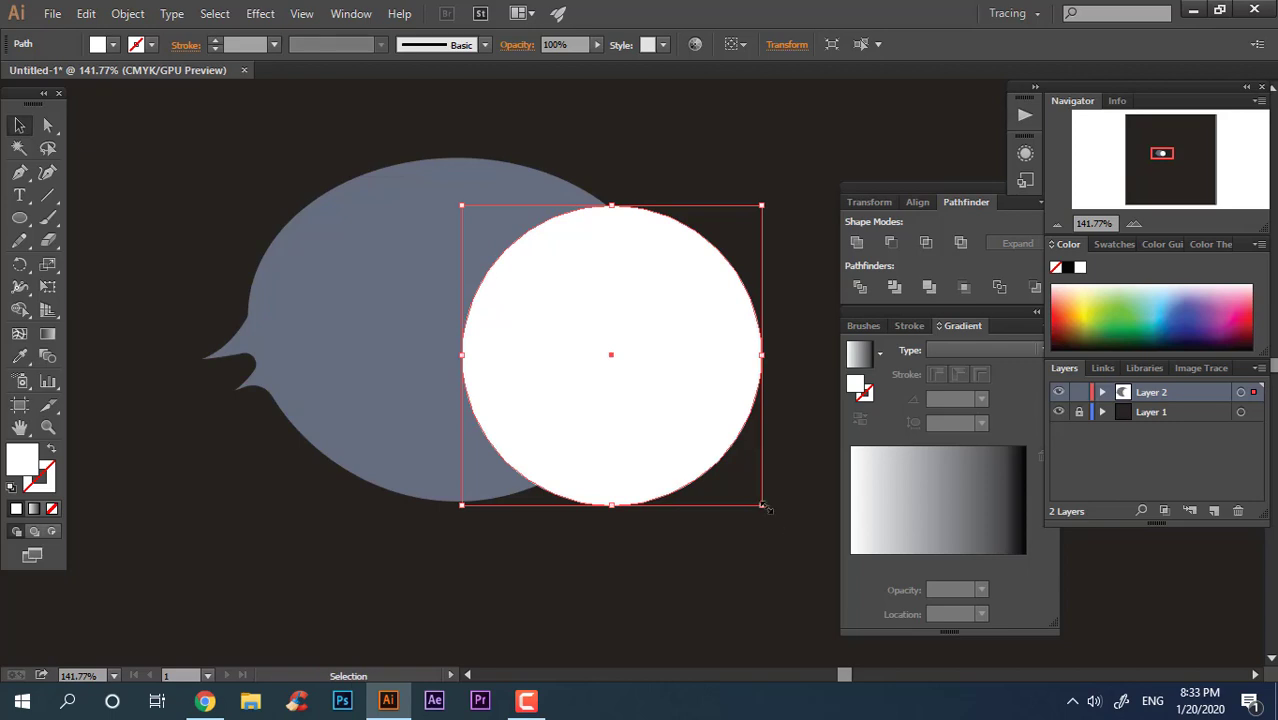
Enlarge the white circle, lower it over the head's lower right half, and place a copy level with it on the left.
drag(763, 506, 821, 564)
drag(645, 362, 654, 430)
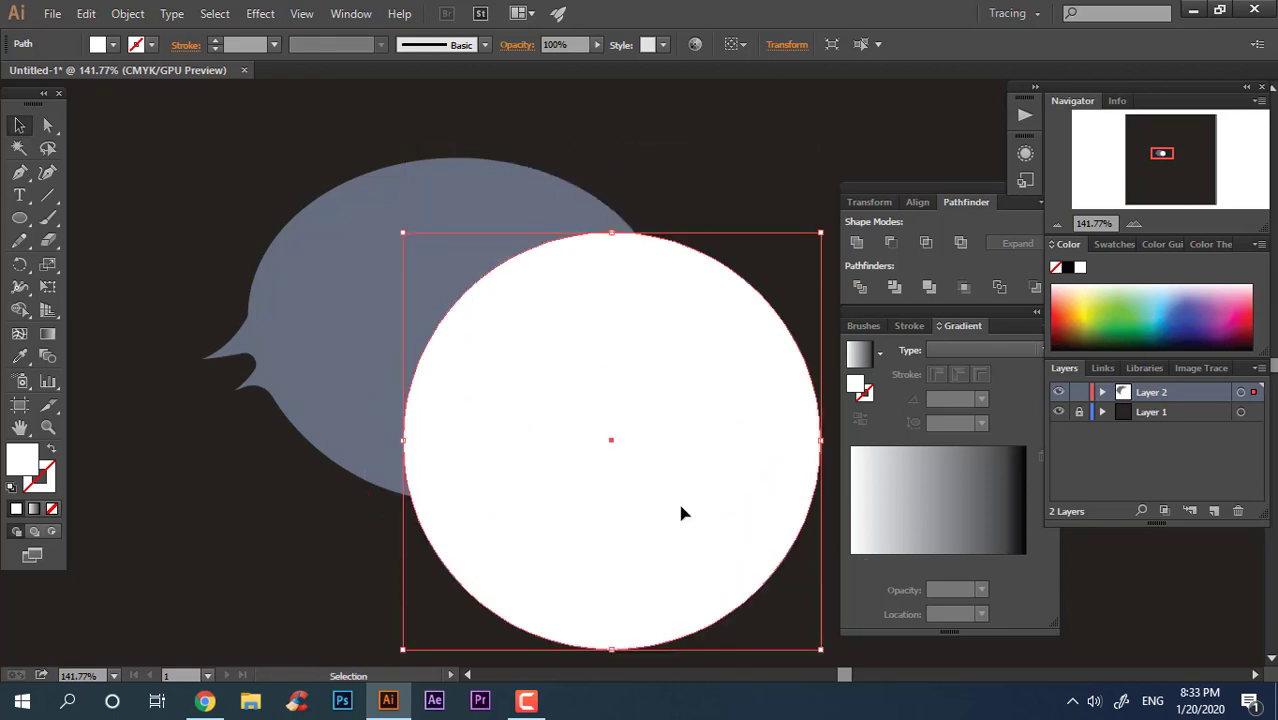
drag(680, 513, 342, 474)
click(667, 159)
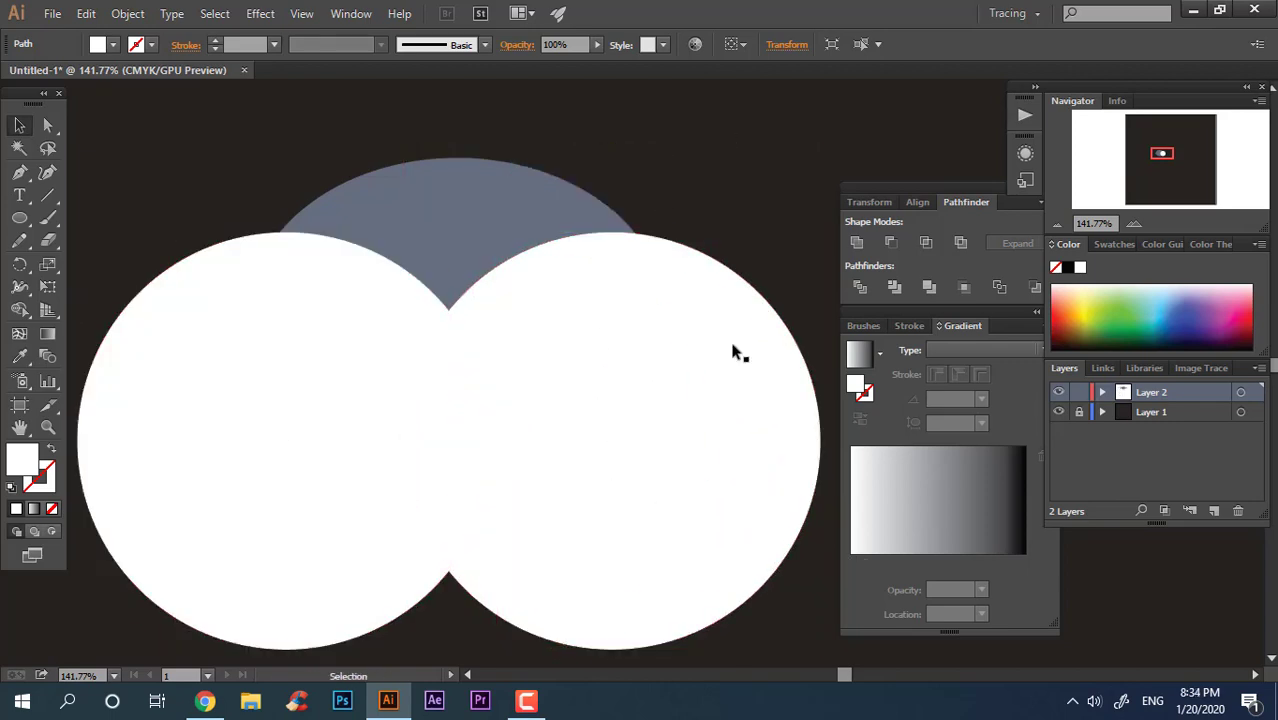
Shift the right white circle slightly outward and unite both circles into one shape with Pathfinder.
click(733, 352)
shift+click(297, 399)
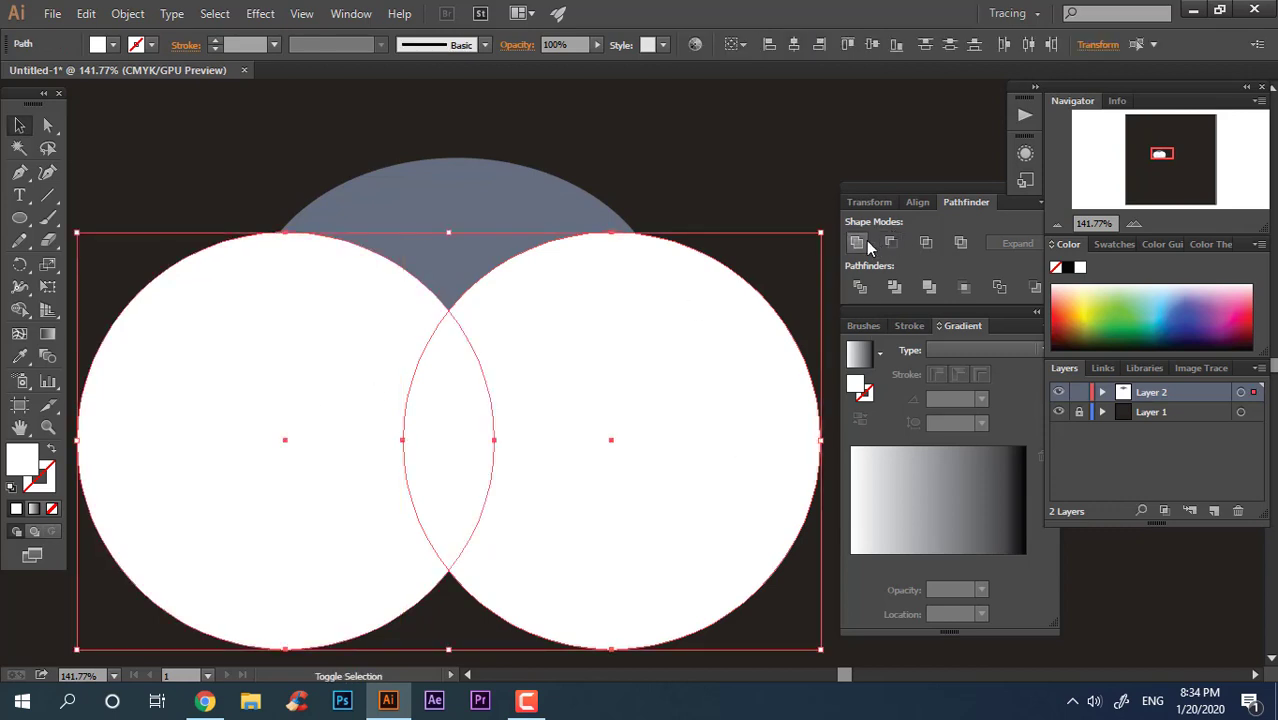
click(782, 203)
drag(656, 379, 677, 379)
shift+click(302, 362)
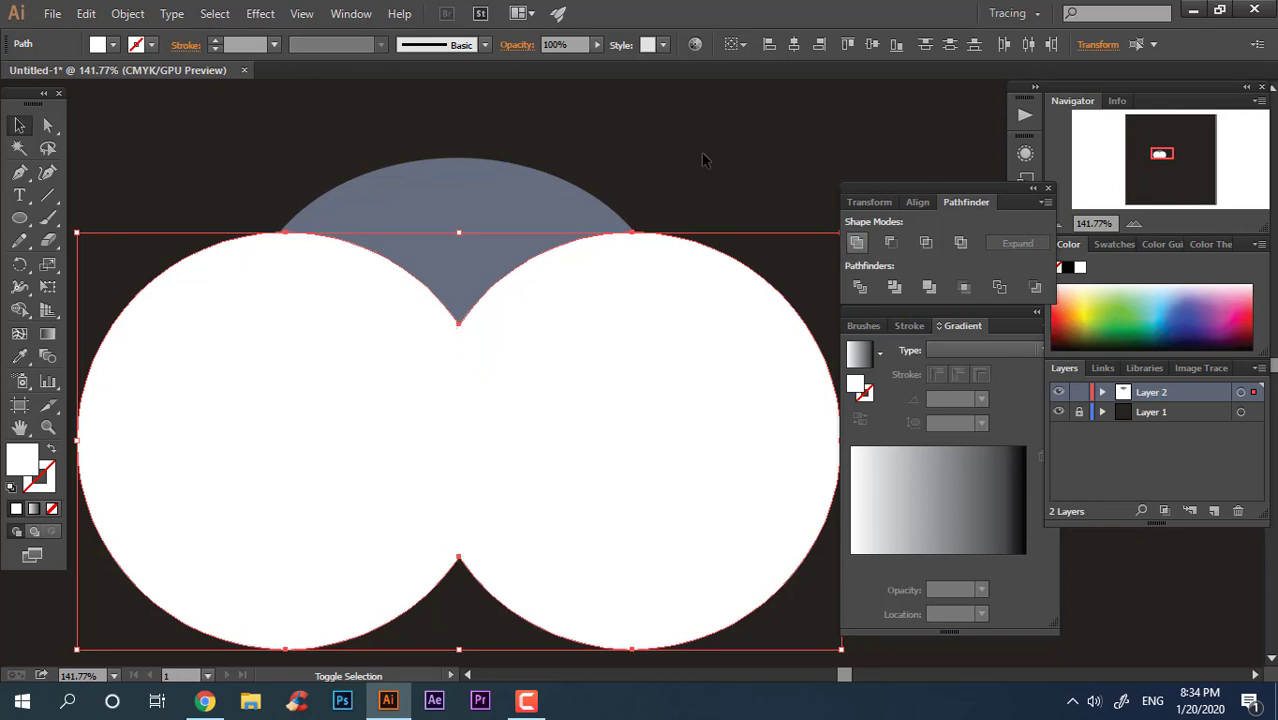
Center the united white shape horizontally on the head and move it straight down a little.
key(ctrl+a)
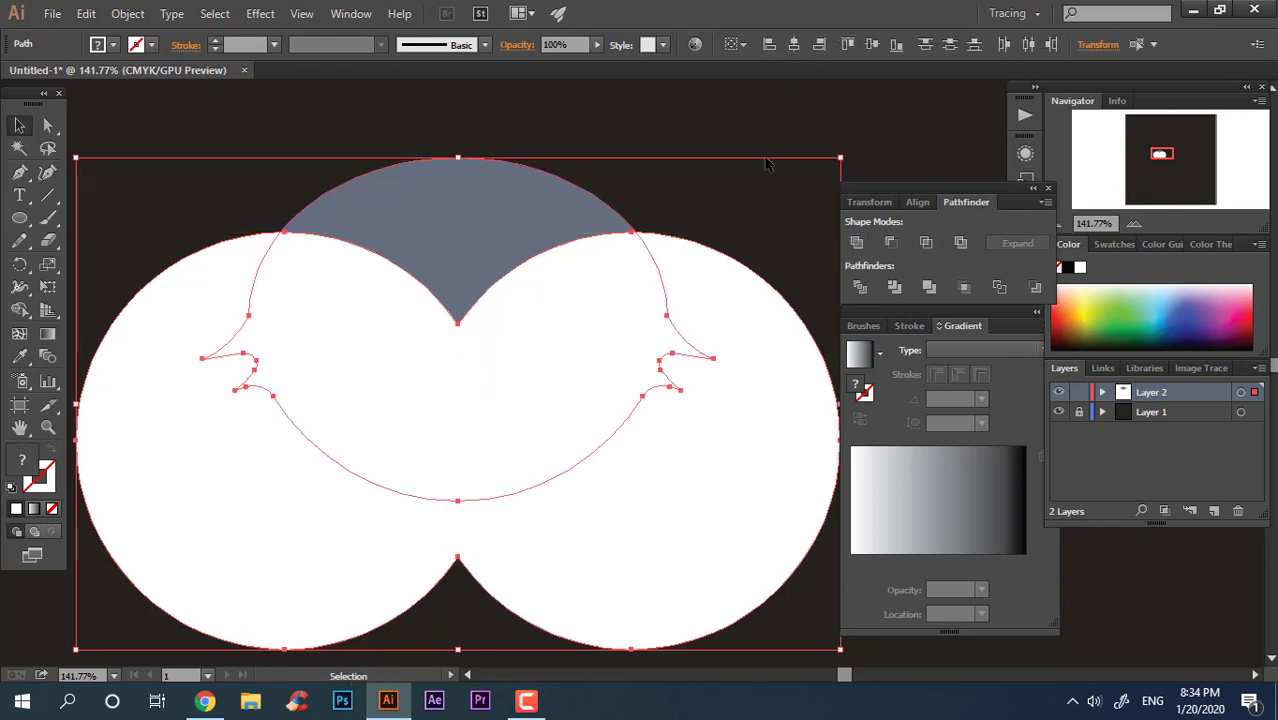
click(764, 164)
drag(542, 314, 565, 408)
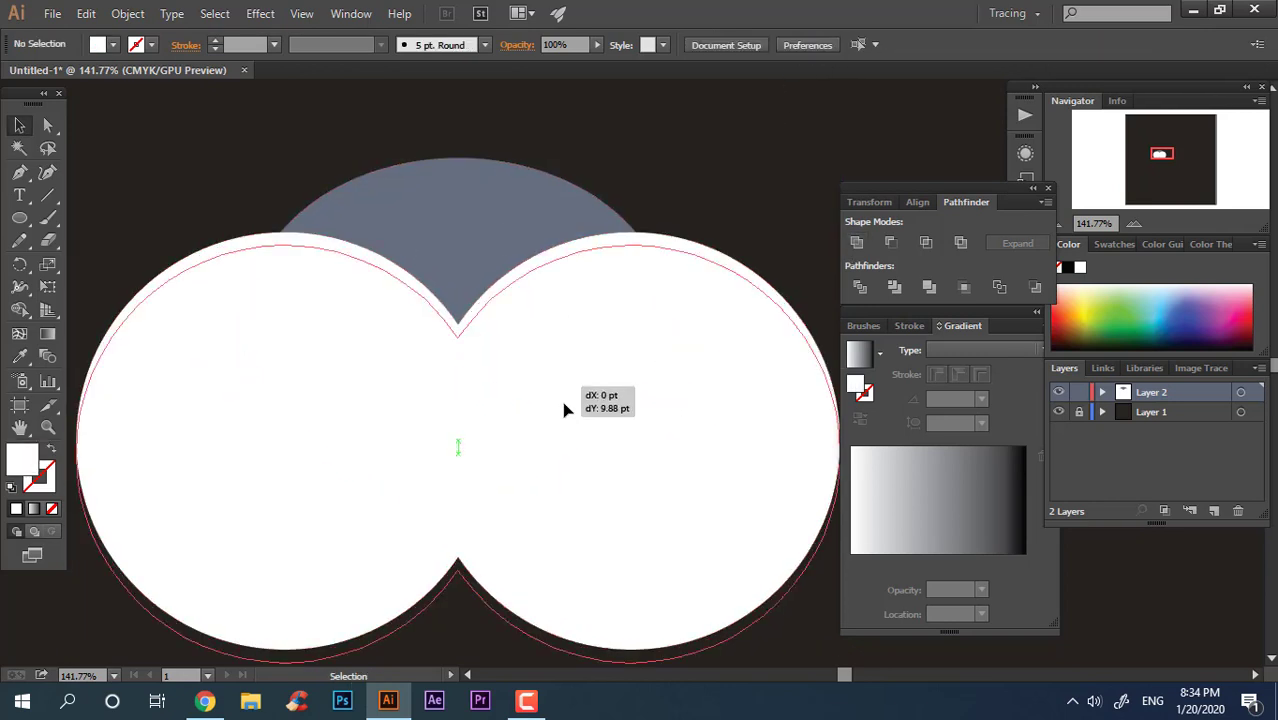
Divide the head and the white shape where they overlap using Pathfinder Divide.
shift+click(513, 240)
click(730, 146)
click(517, 250)
shift+click(745, 515)
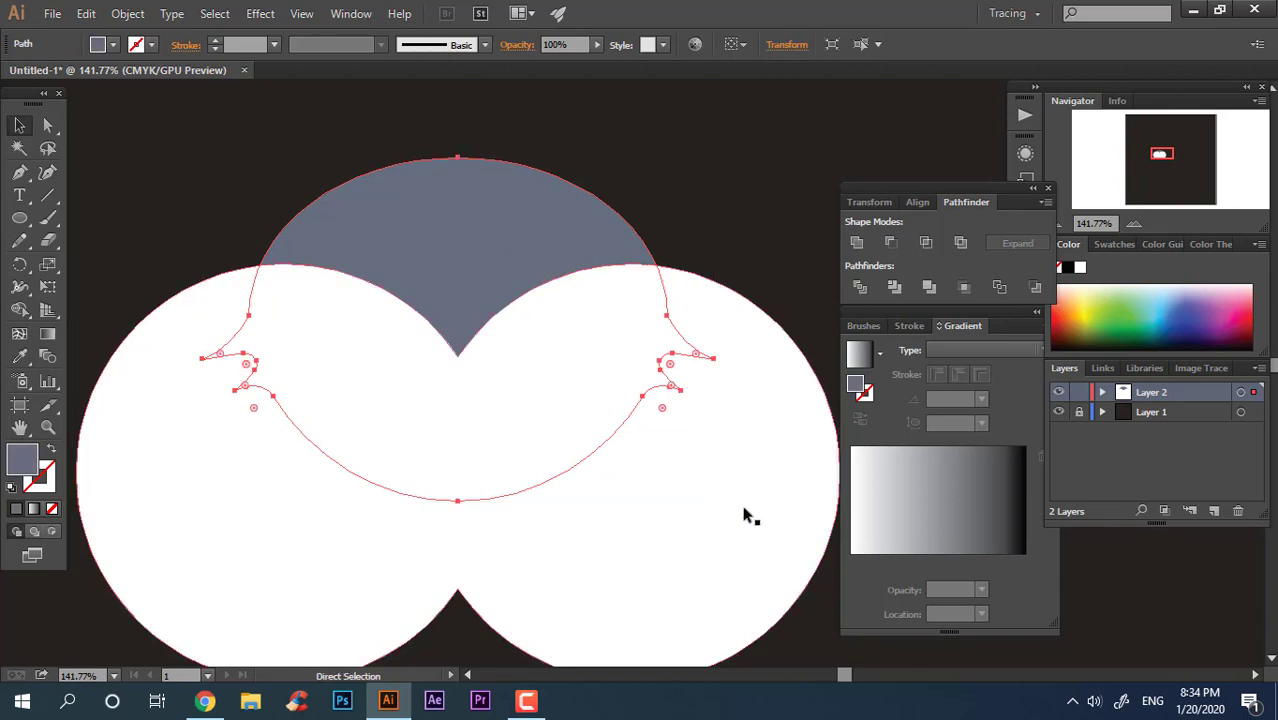
Isolate the divided group, delete the white area outside the head outline, and exit isolation mode.
right_click(750, 366)
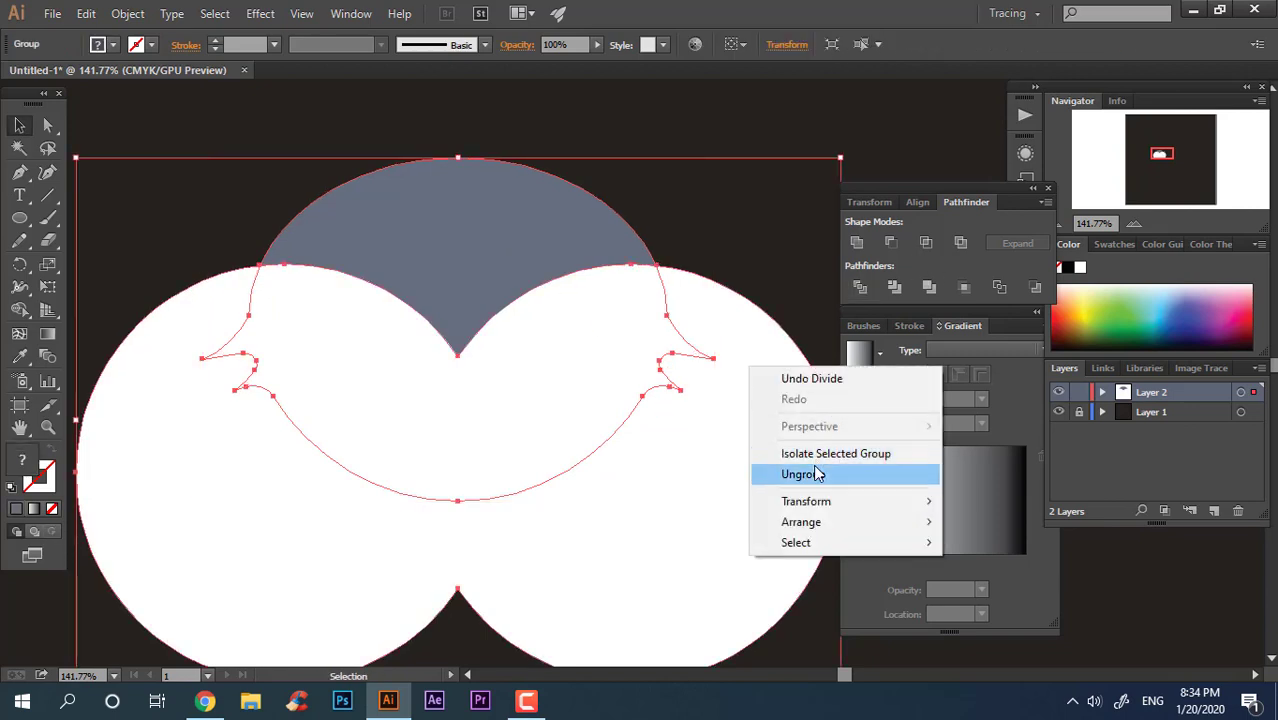
click(812, 448)
click(726, 372)
right_click(750, 403)
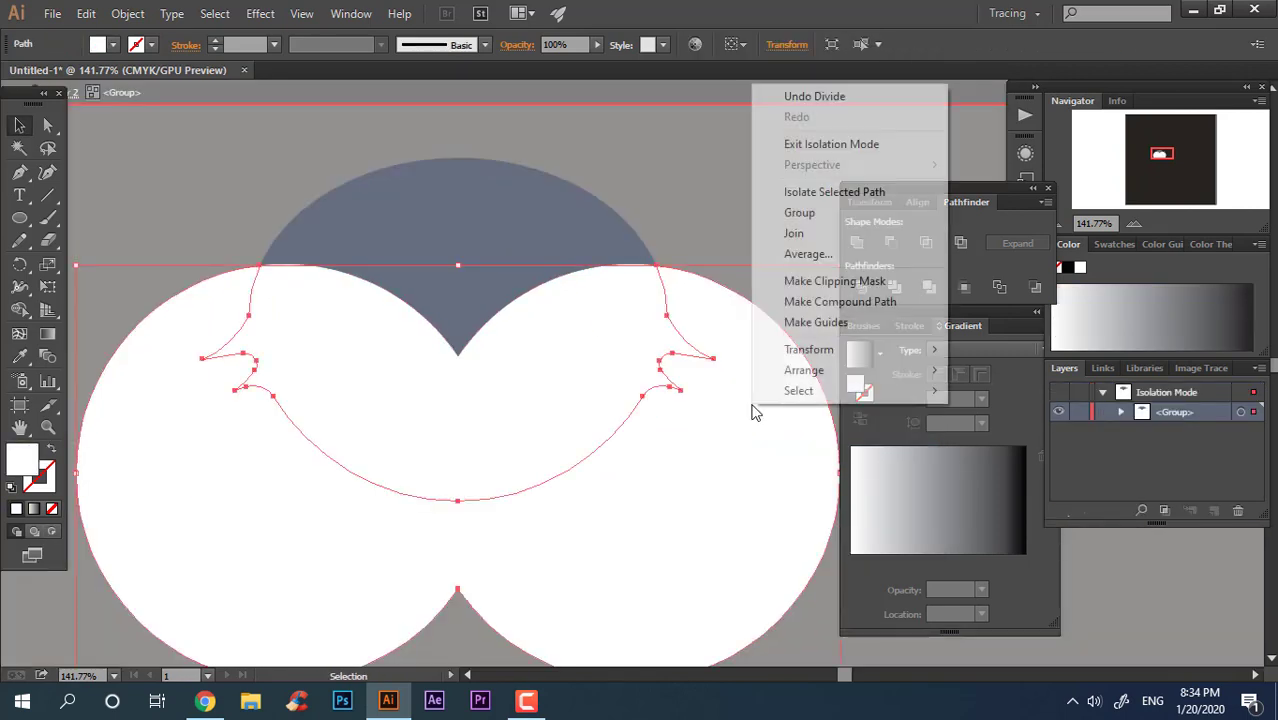
click(721, 400)
drag(722, 405, 731, 547)
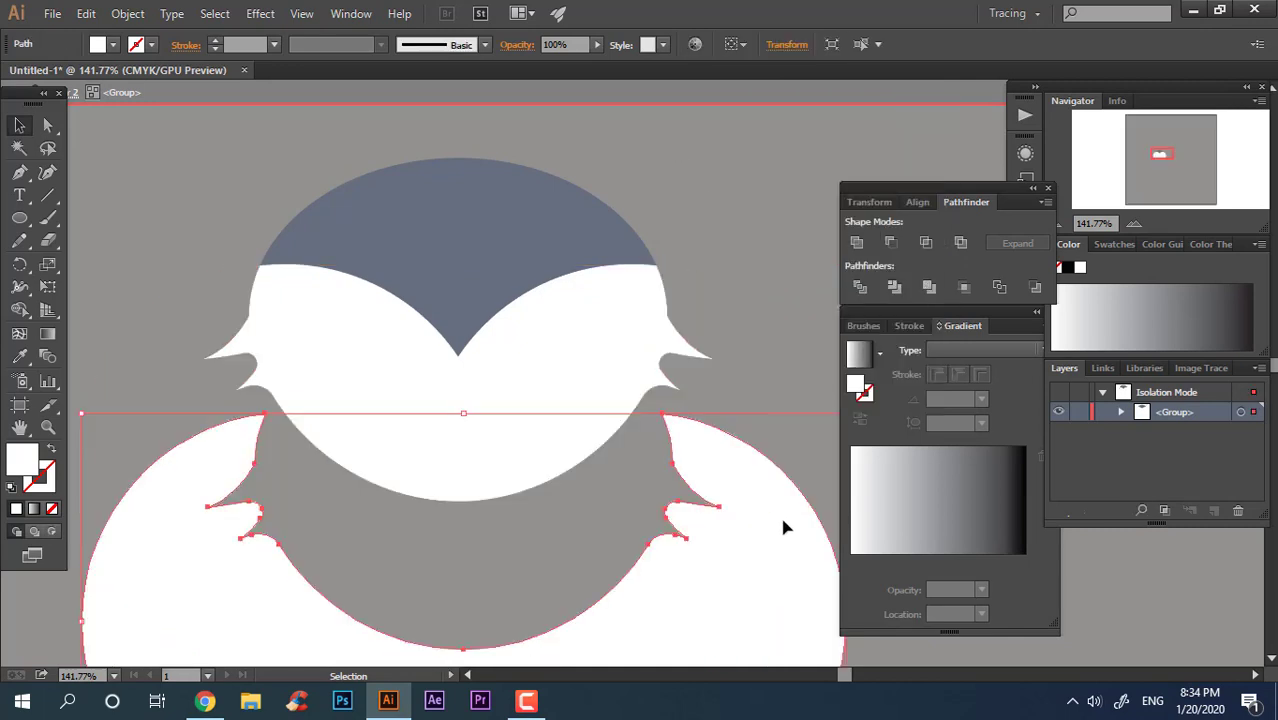
key(Delete)
double_click(725, 525)
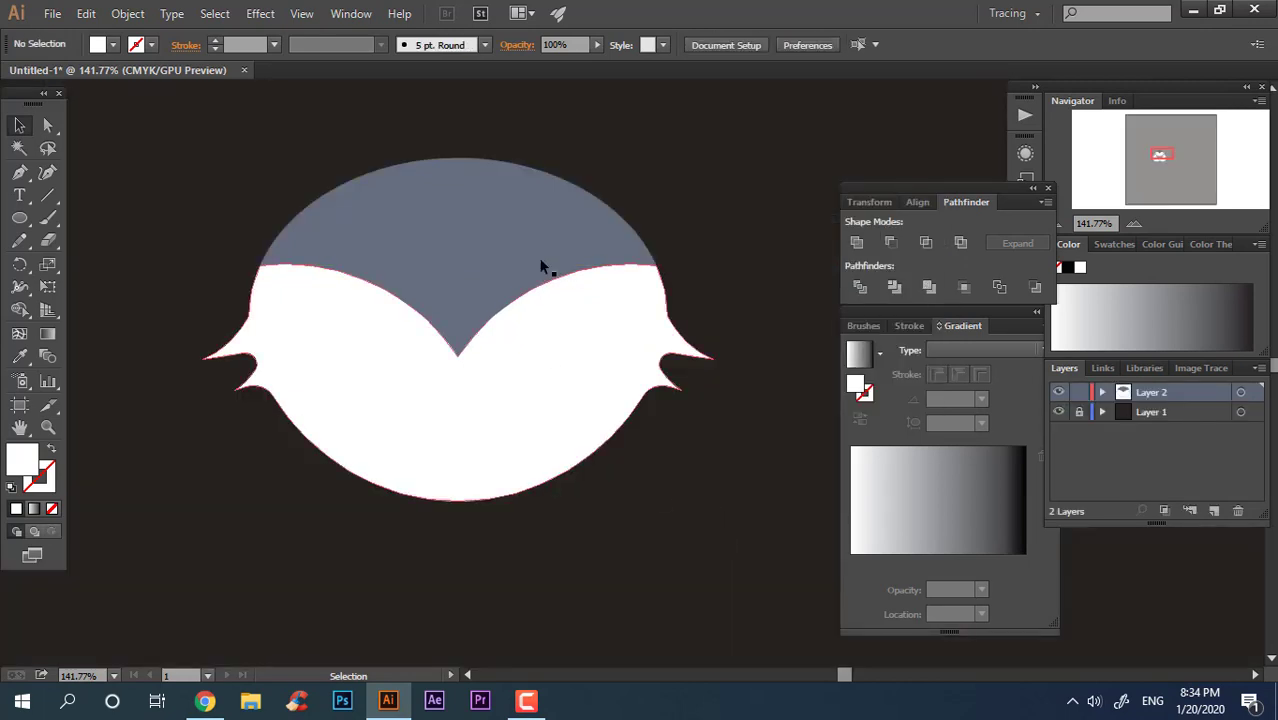
Ungroup the divided head so the grey-blue cap and the white face are separate shapes.
drag(540, 266, 525, 108)
key(ctrl+z)
right_click(430, 262)
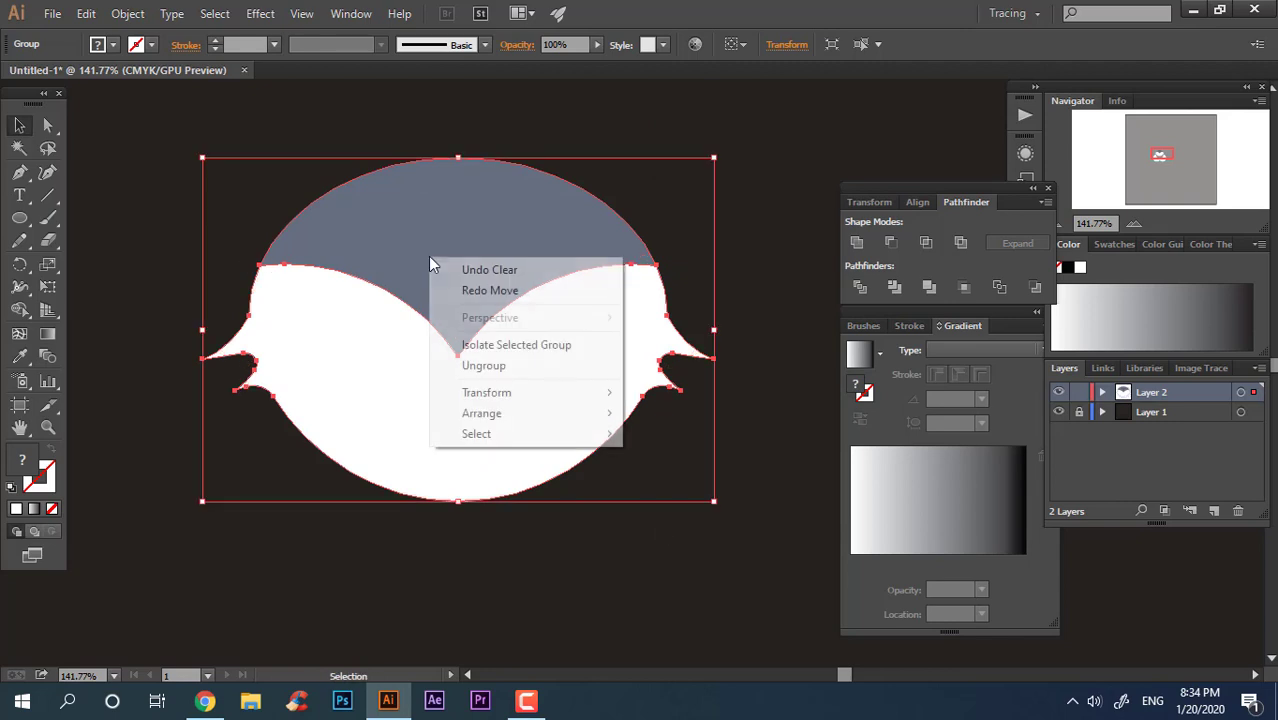
click(483, 365)
click(449, 161)
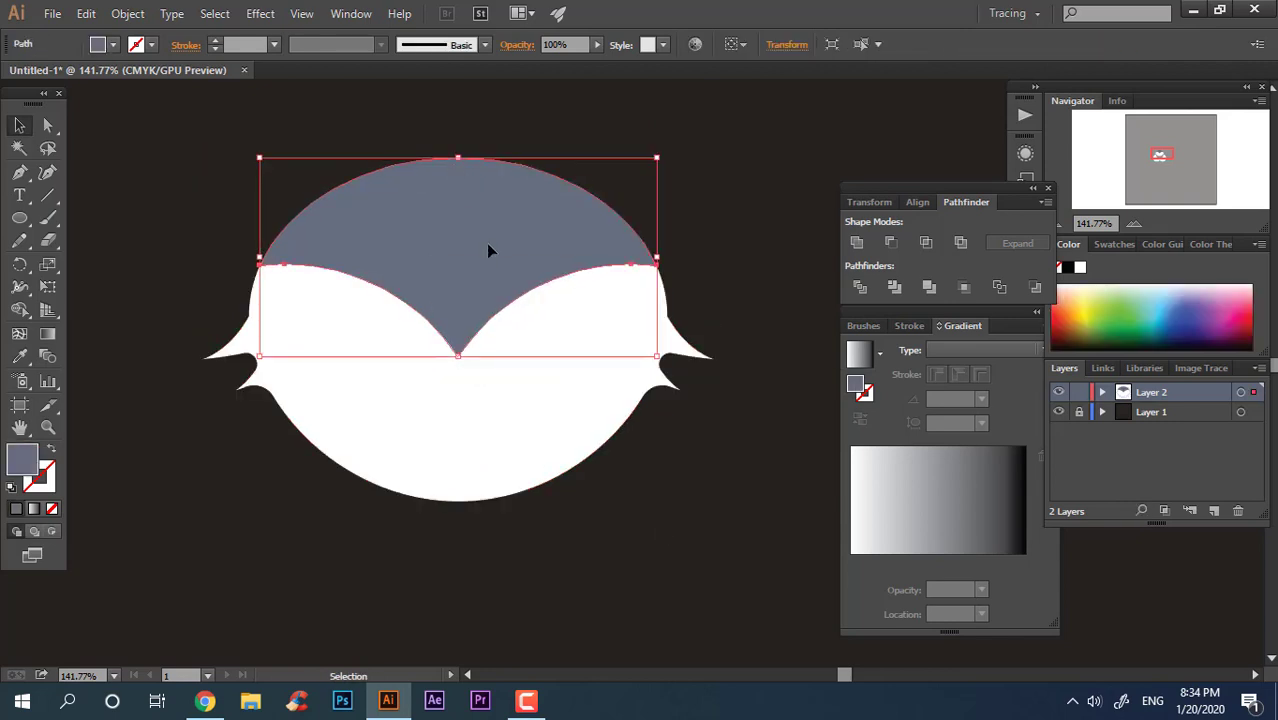
click(614, 449)
Draw a large grey-blue ellipse over the lower right part of the white face.
drag(360, 259, 405, 251)
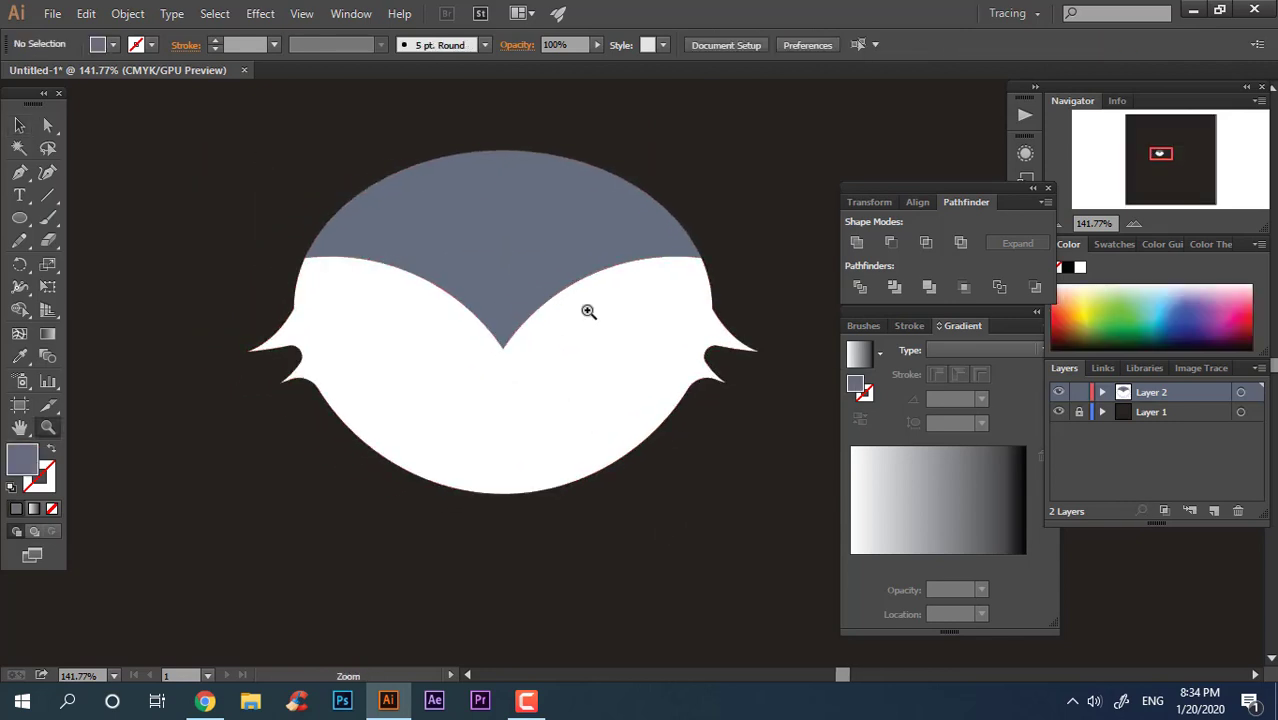
drag(588, 312, 632, 312)
drag(527, 344, 478, 346)
drag(586, 425, 528, 352)
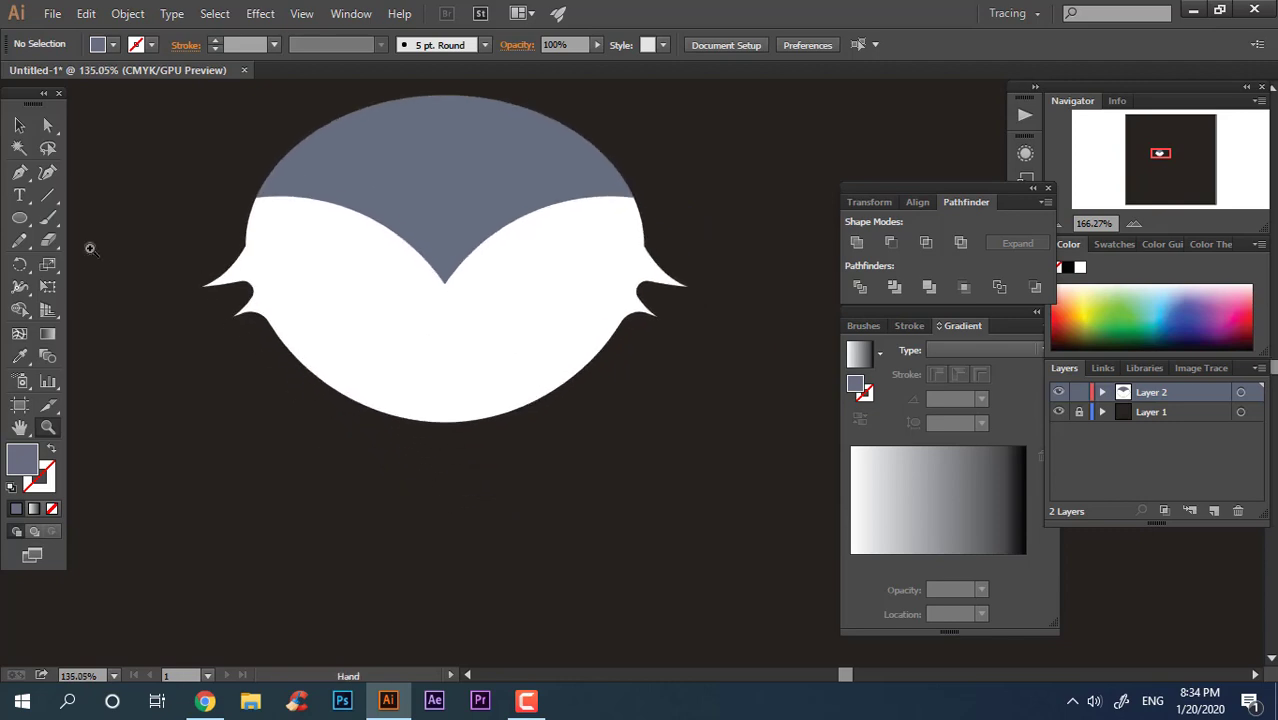
click(19, 218)
drag(481, 252, 803, 562)
Move the new ellipse up beneath the right brow curve and widen it horizontally.
key(v)
drag(701, 437, 591, 370)
drag(692, 366, 768, 381)
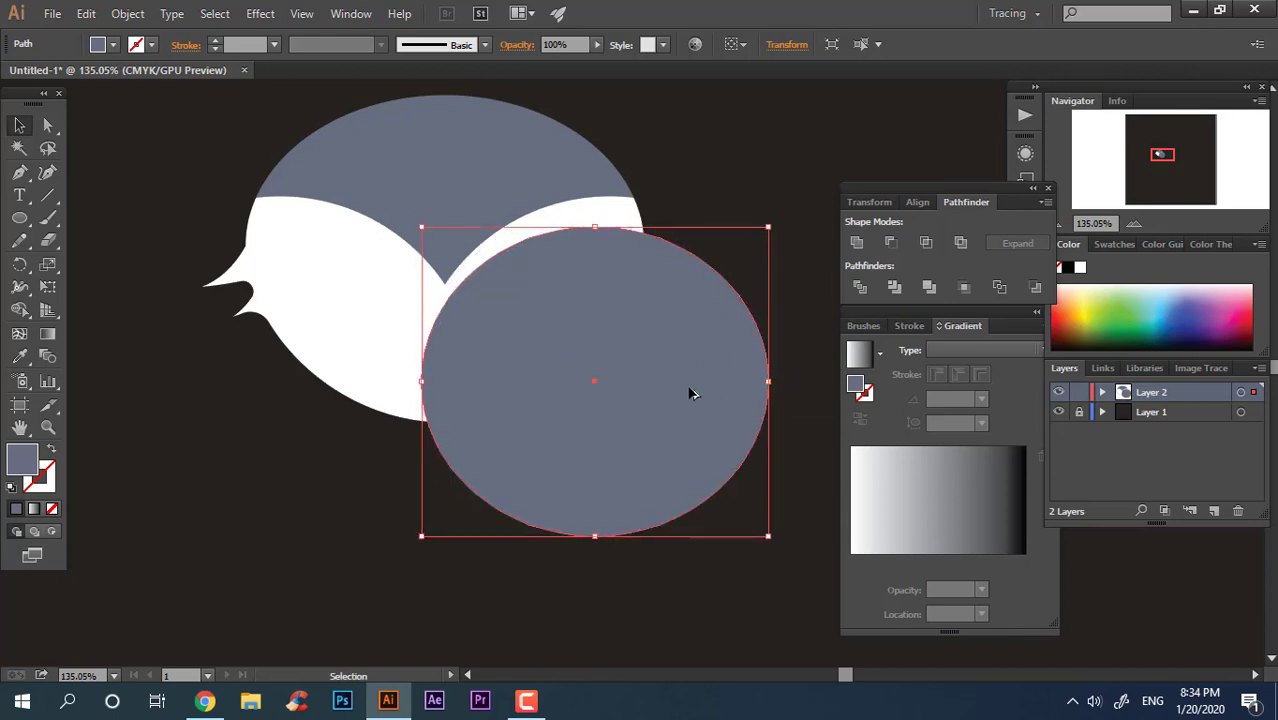
Duplicate the ellipse level to the left and fill both ellipses with the dark slate #3F444C.
drag(690, 393, 420, 432)
shift+click(646, 392)
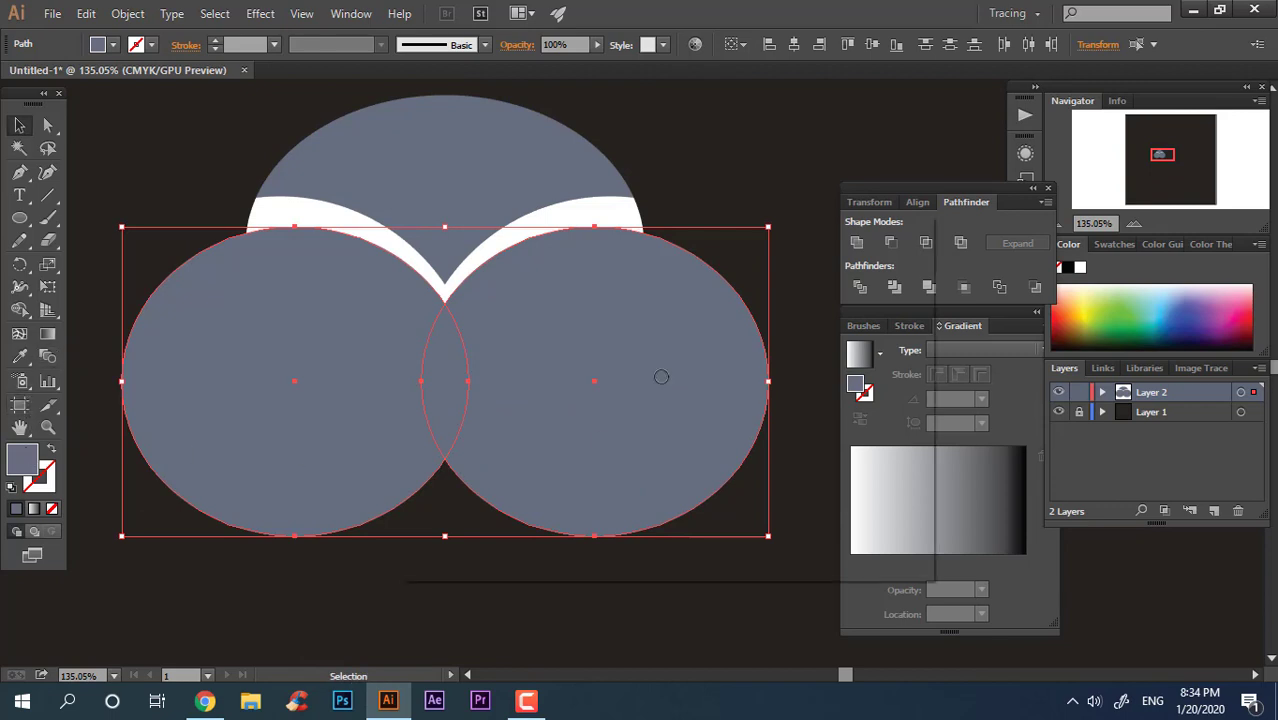
double_click(24, 457)
drag(457, 394, 461, 446)
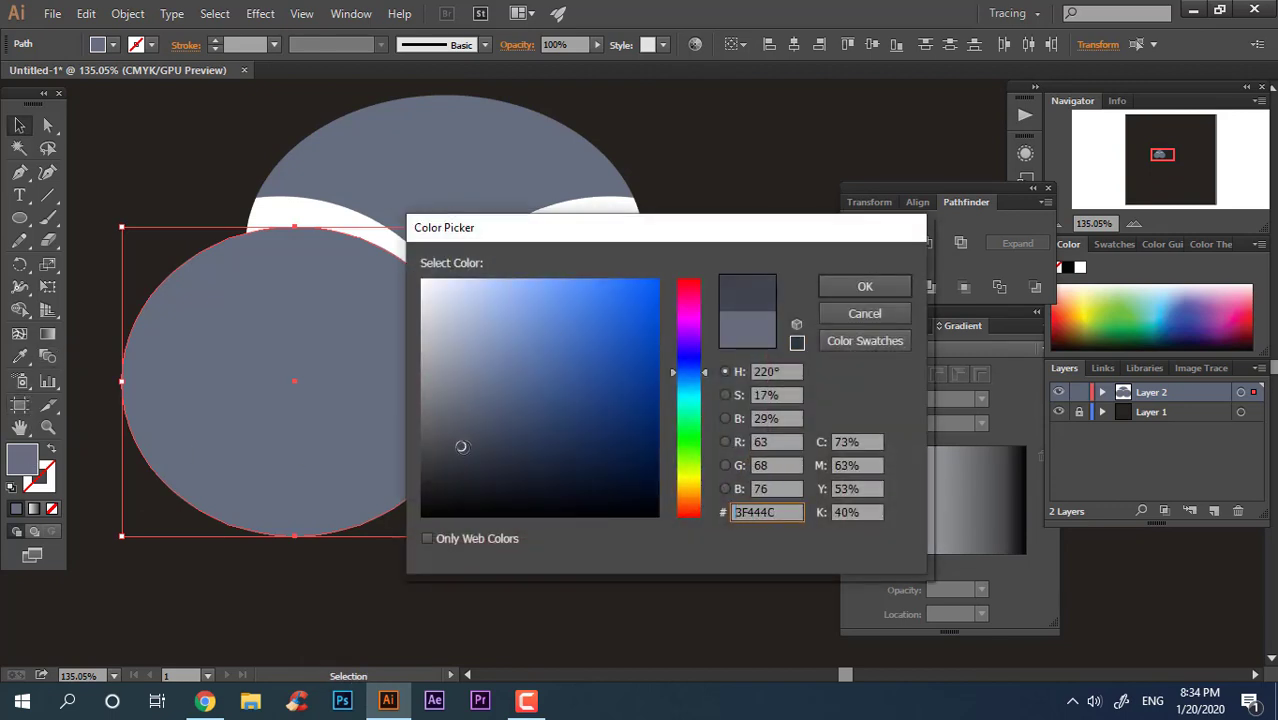
click(866, 288)
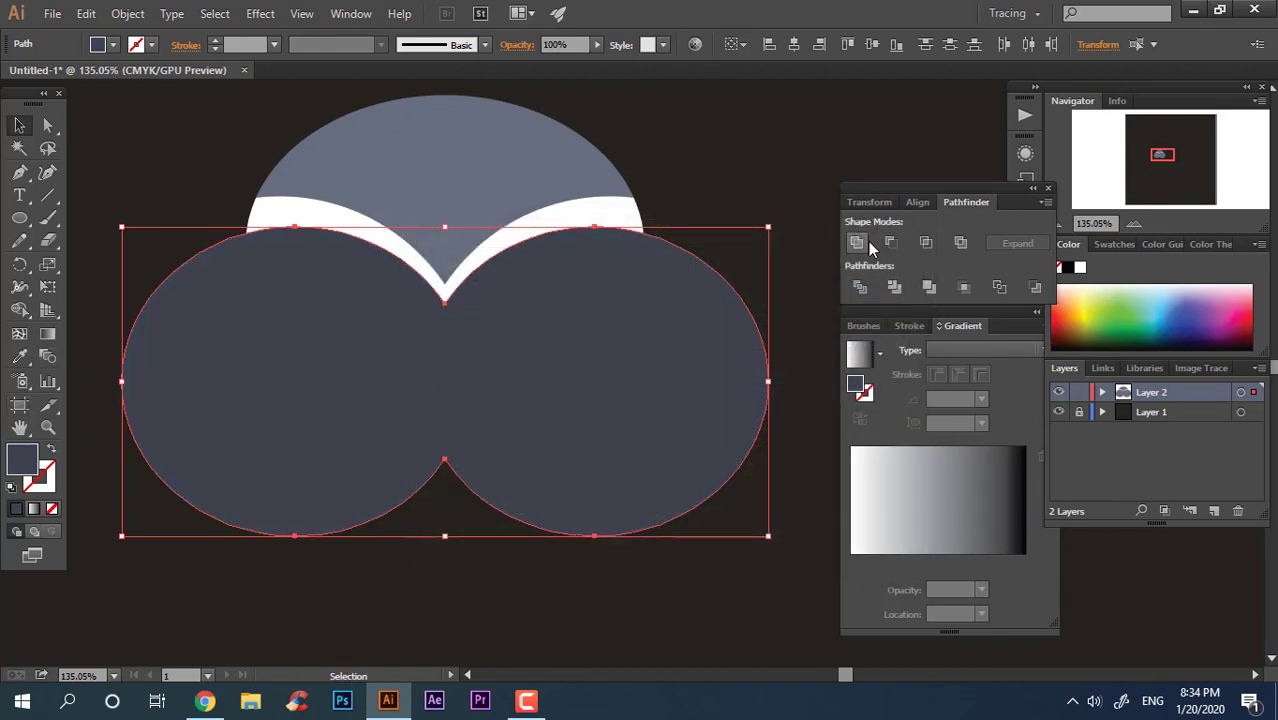
Unite the two dark ellipses and divide the result with the white face shape.
click(866, 242)
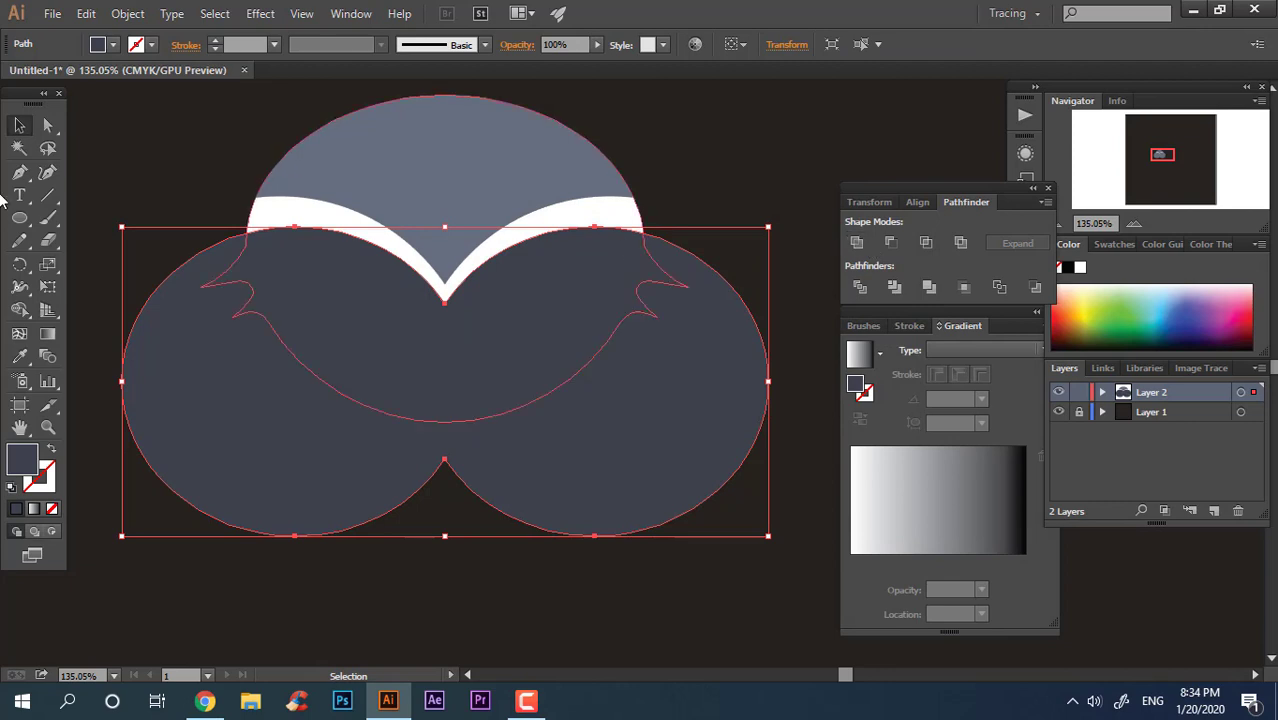
shift+click(413, 252)
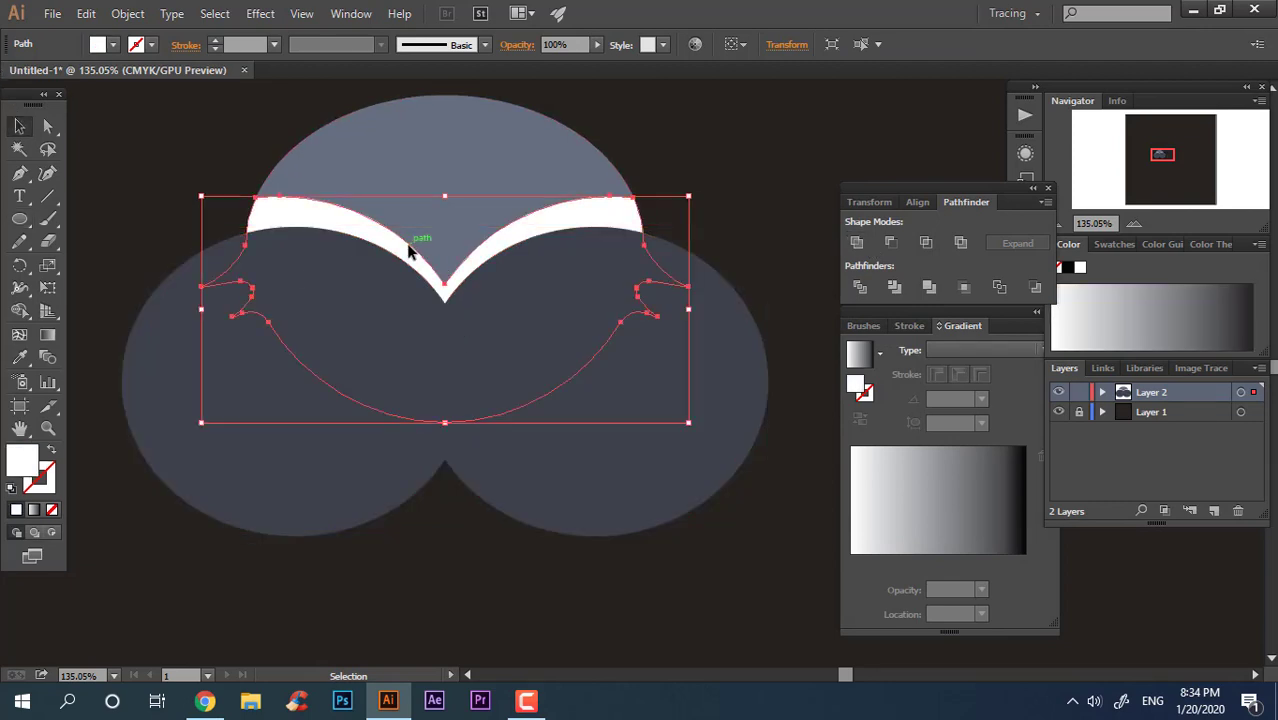
click(859, 295)
Ungroup the divided pieces and delete the dark area outside the head outline.
right_click(508, 394)
click(585, 503)
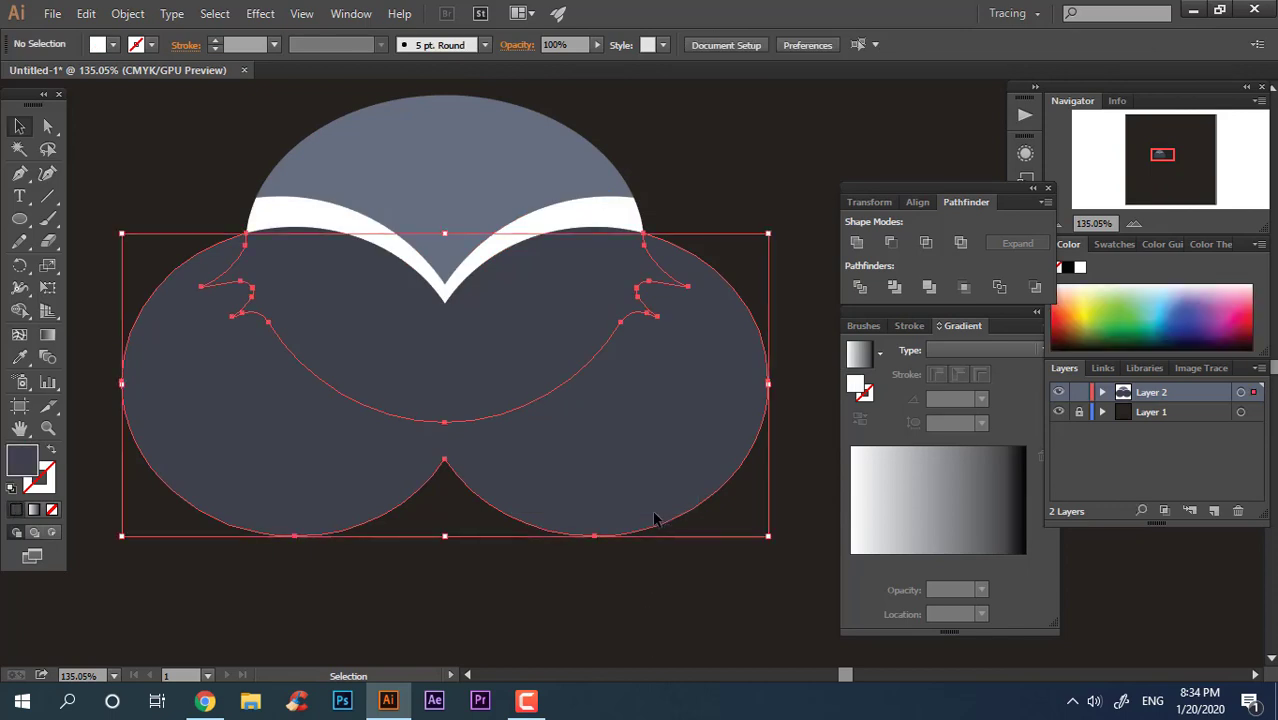
key(Delete)
click(547, 231)
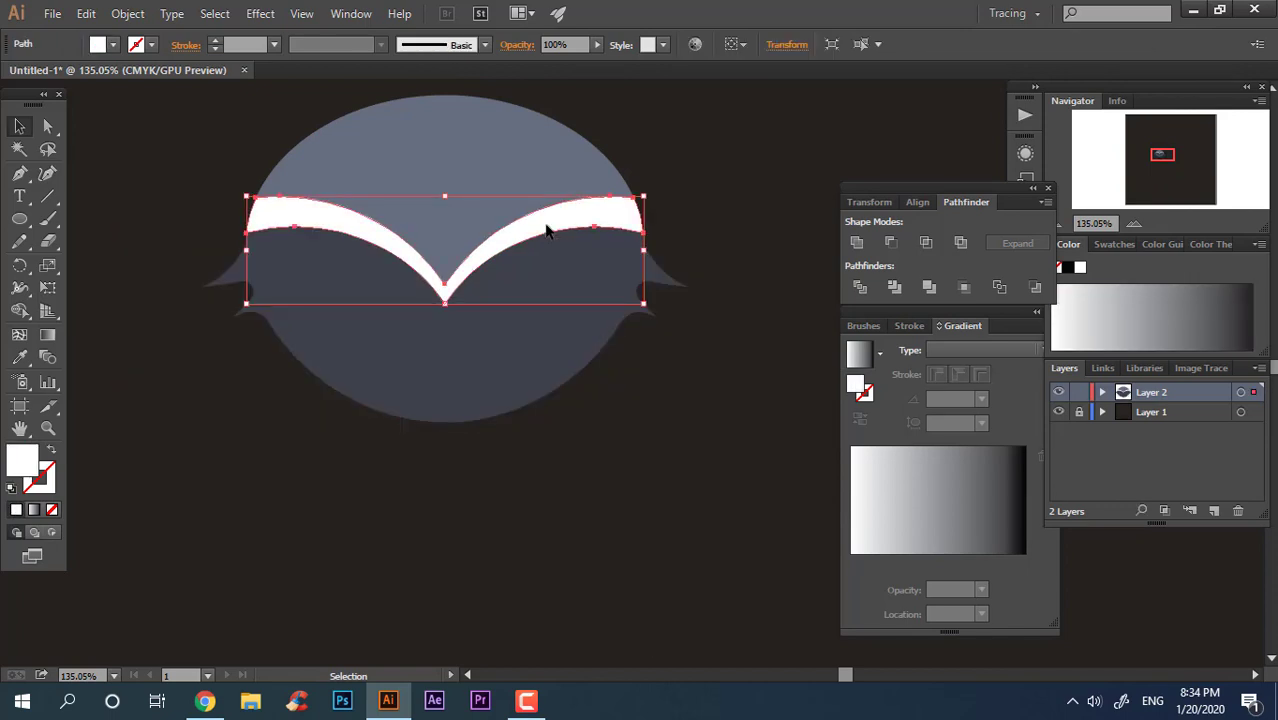
click(764, 466)
Draw a white eye circle on the right side of the dark face and move it slightly toward the center.
key(z)
drag(555, 303, 738, 380)
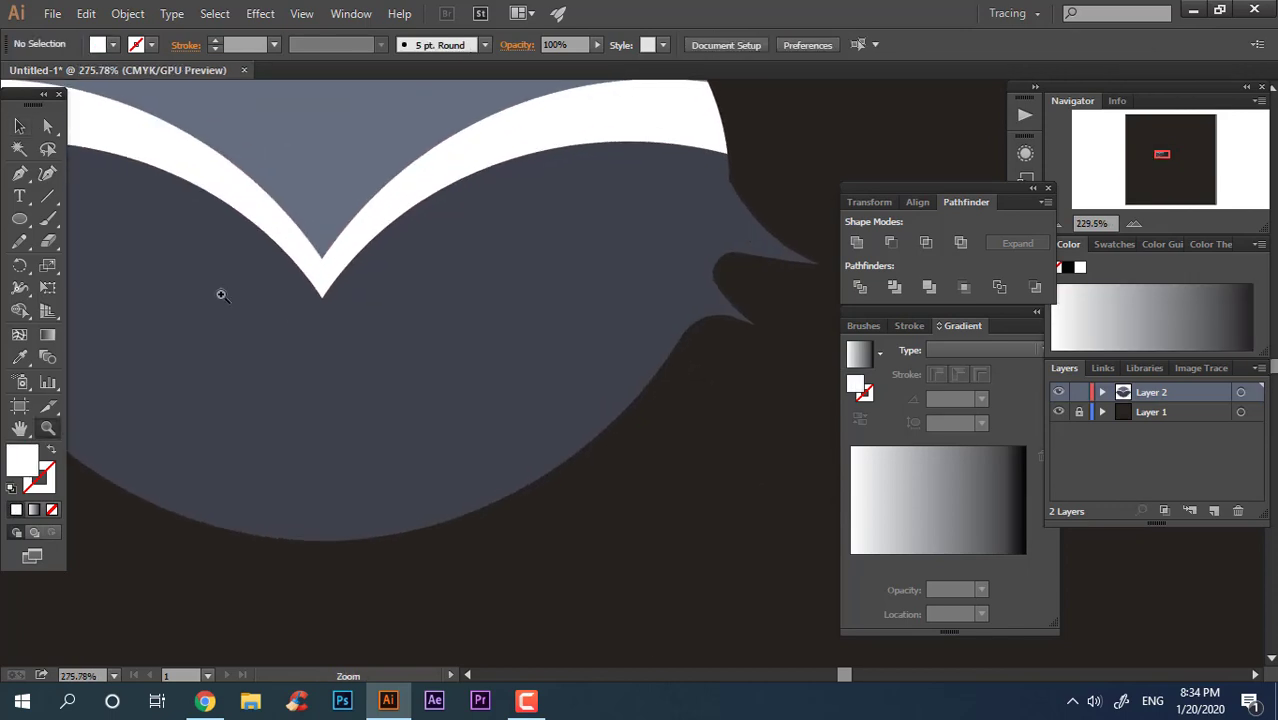
drag(473, 181, 663, 370)
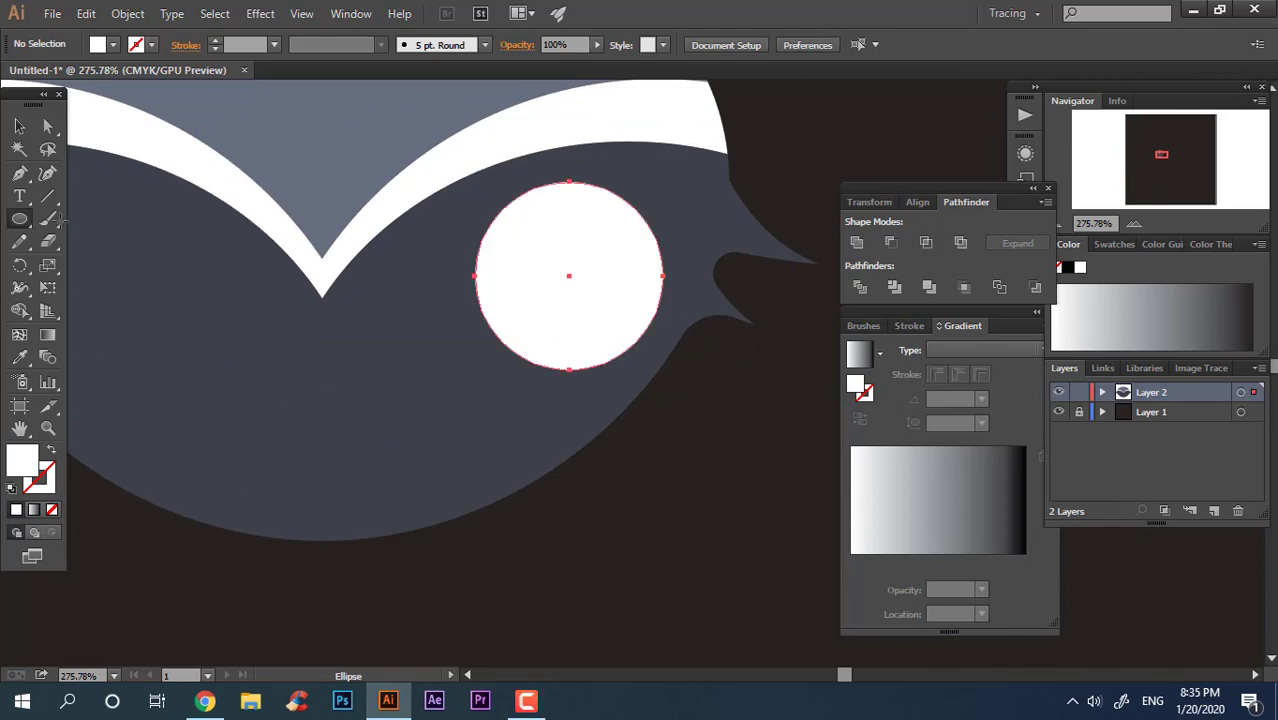
key(v)
click(673, 453)
drag(573, 283, 520, 283)
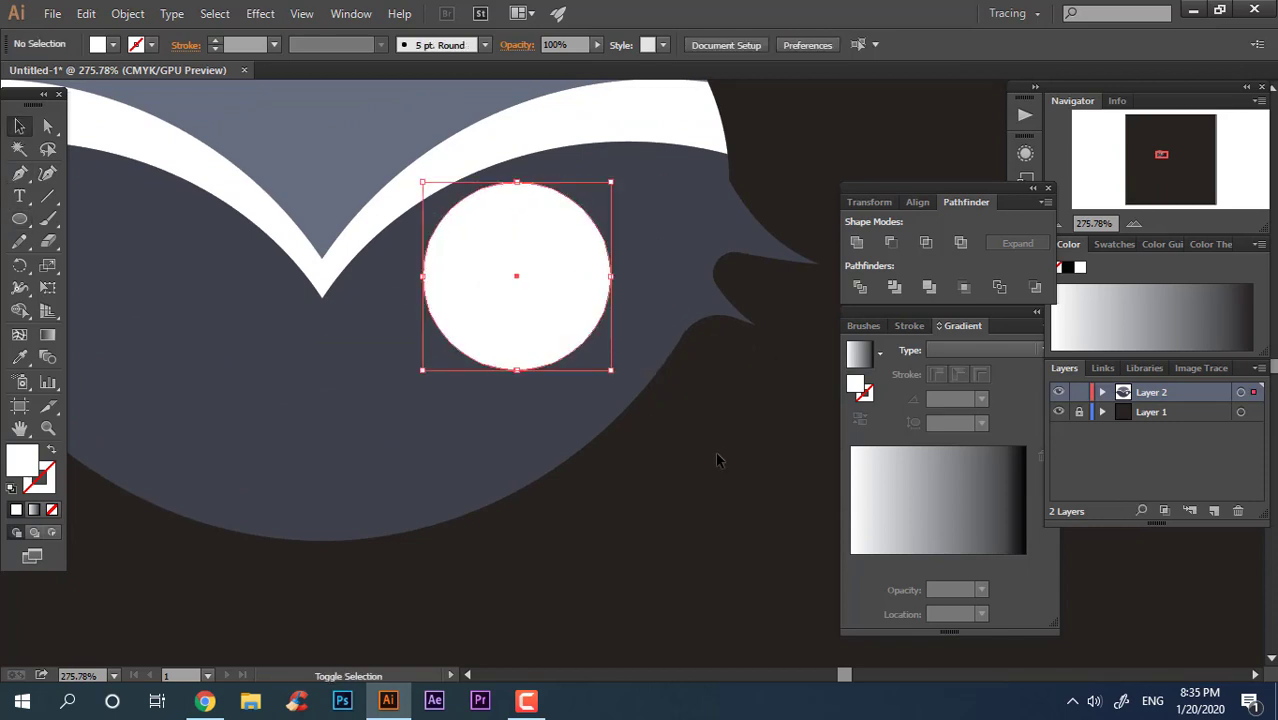
click(715, 452)
Create a smaller concentric copy of the white eye circle, less than half its diameter.
drag(673, 567, 849, 602)
mouse_move(686, 348)
mouse_down()
mouse_move(250, 407)
mouse_move(340, 427)
mouse_move(694, 362)
mouse_up()
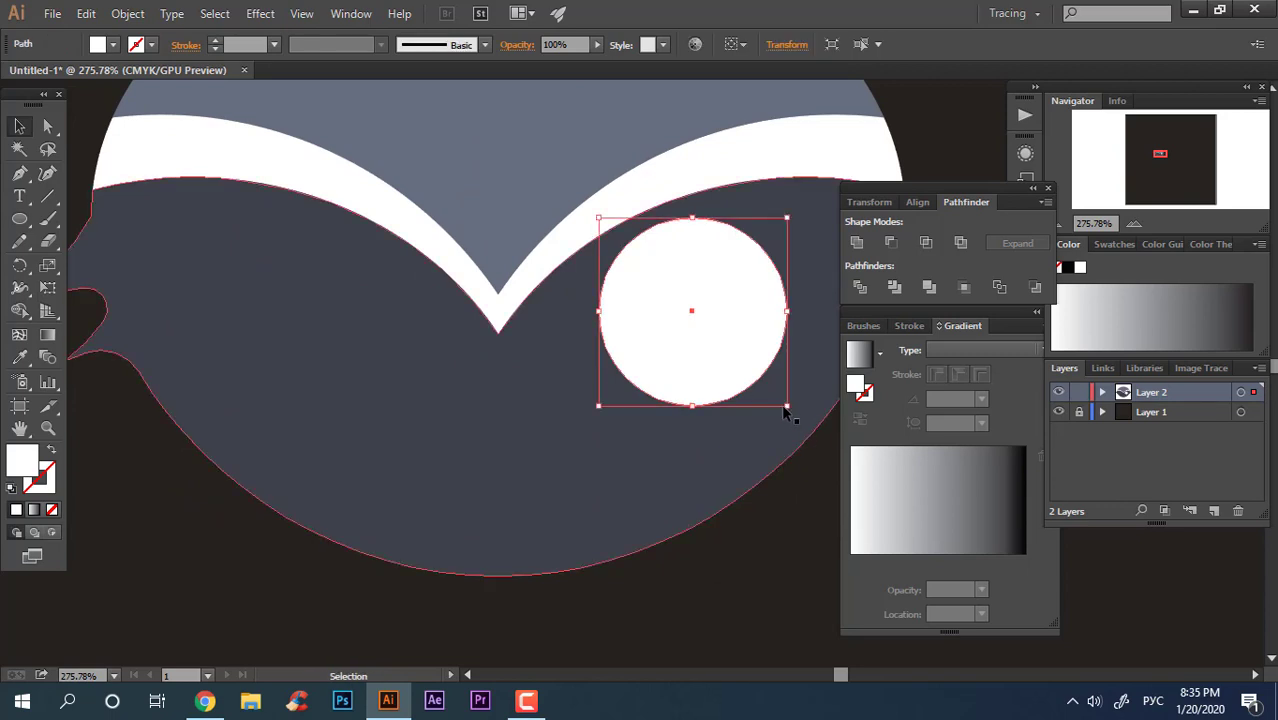
drag(787, 405, 739, 383)
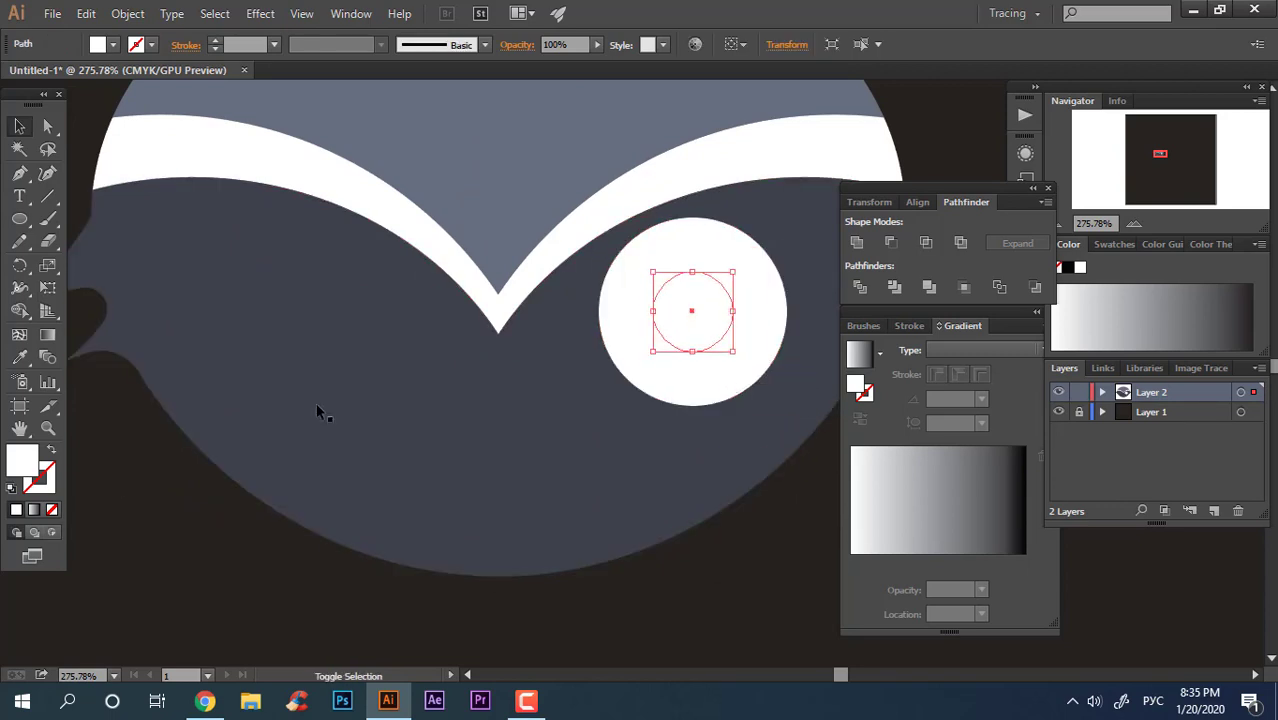
Try dark grey and black fills on the inner circle of the eye.
double_click(22, 461)
drag(455, 438, 454, 446)
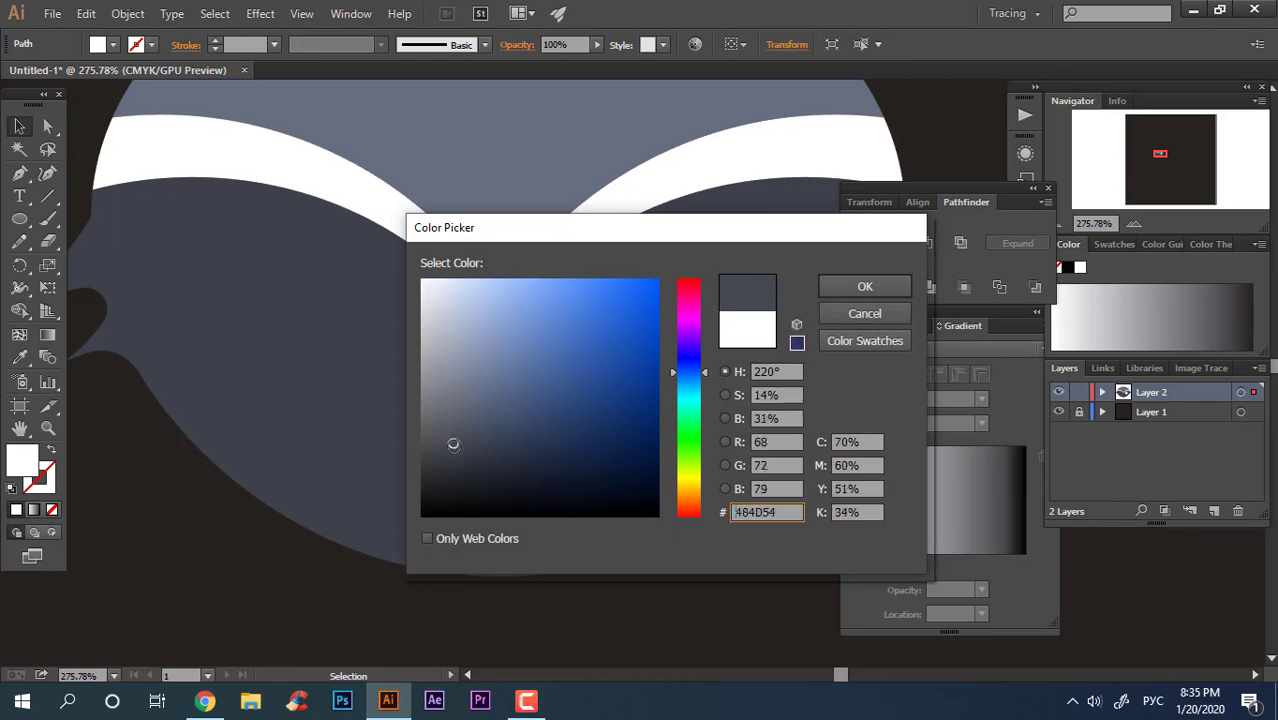
click(858, 287)
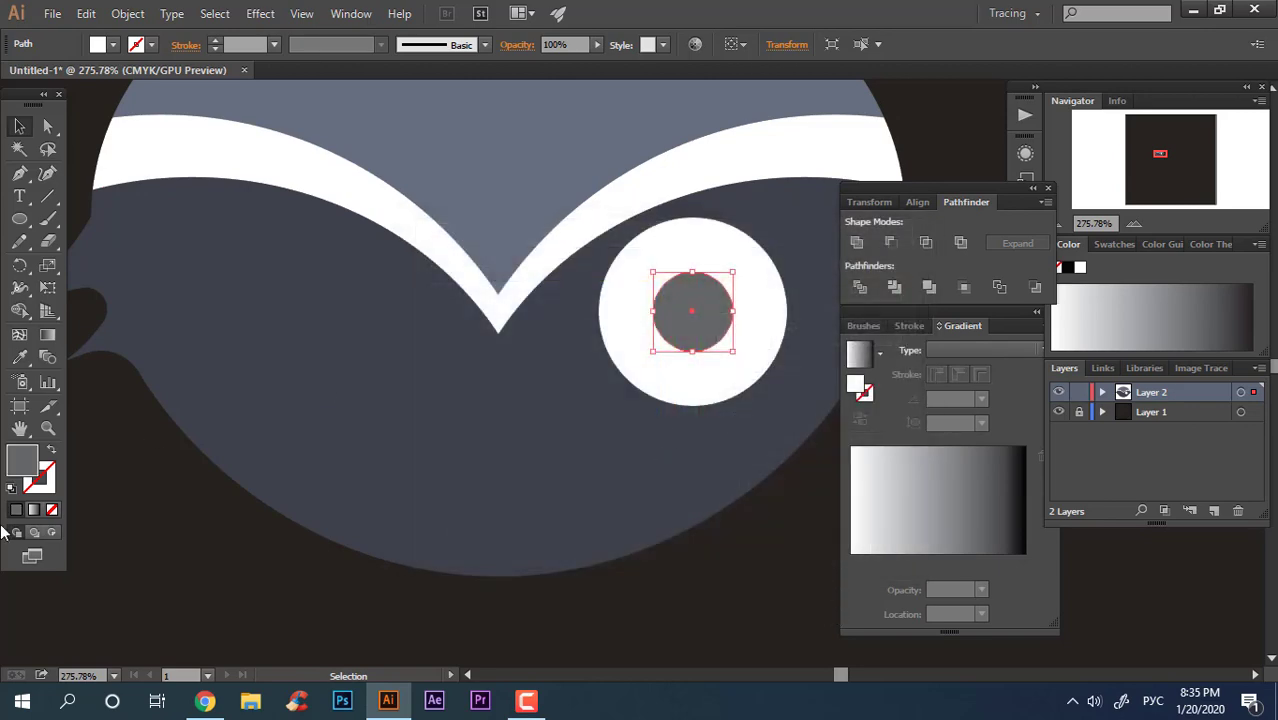
double_click(24, 470)
click(443, 484)
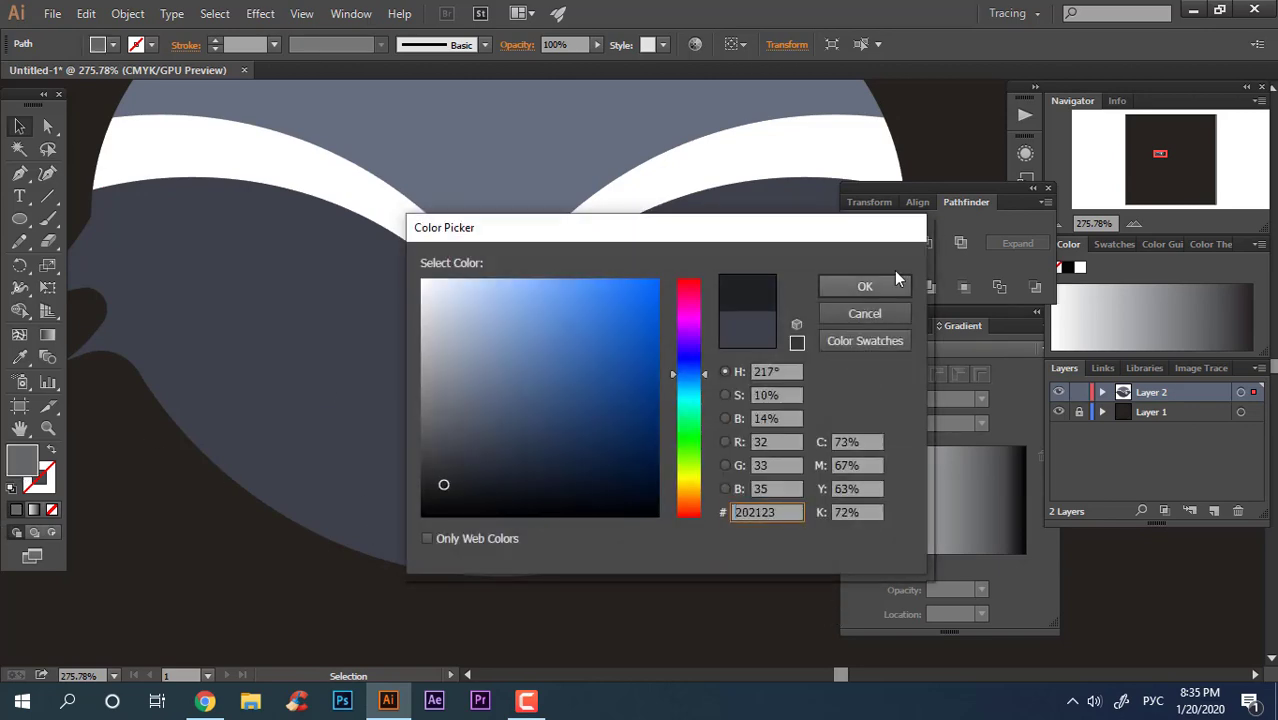
click(888, 289)
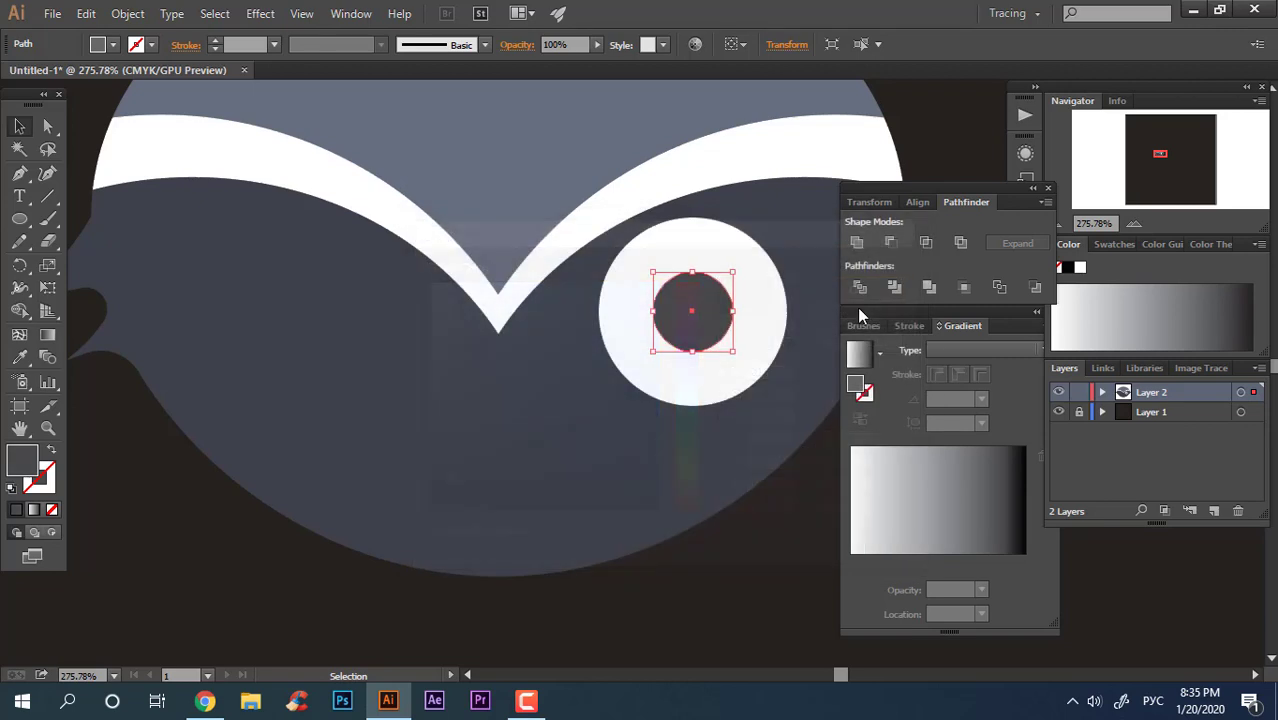
click(1113, 244)
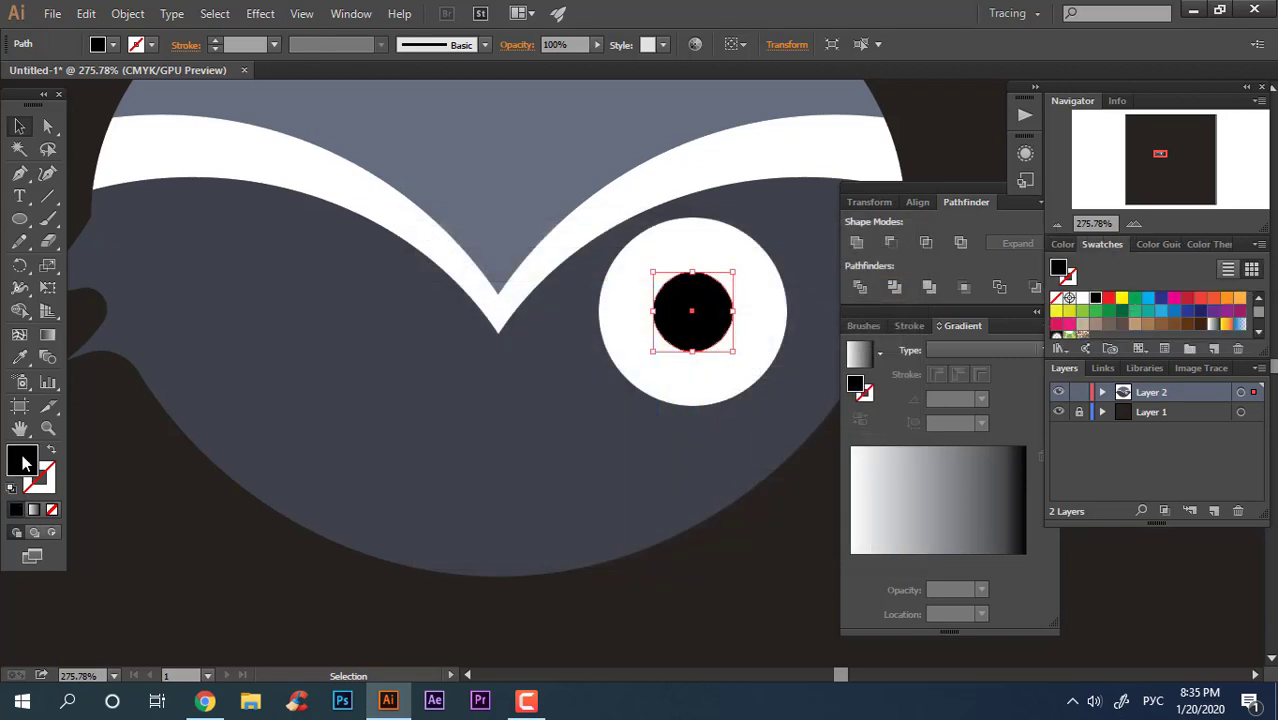
Sample the dark face colour onto the inner eye circle and darken its fill to #252628.
click(20, 358)
click(414, 422)
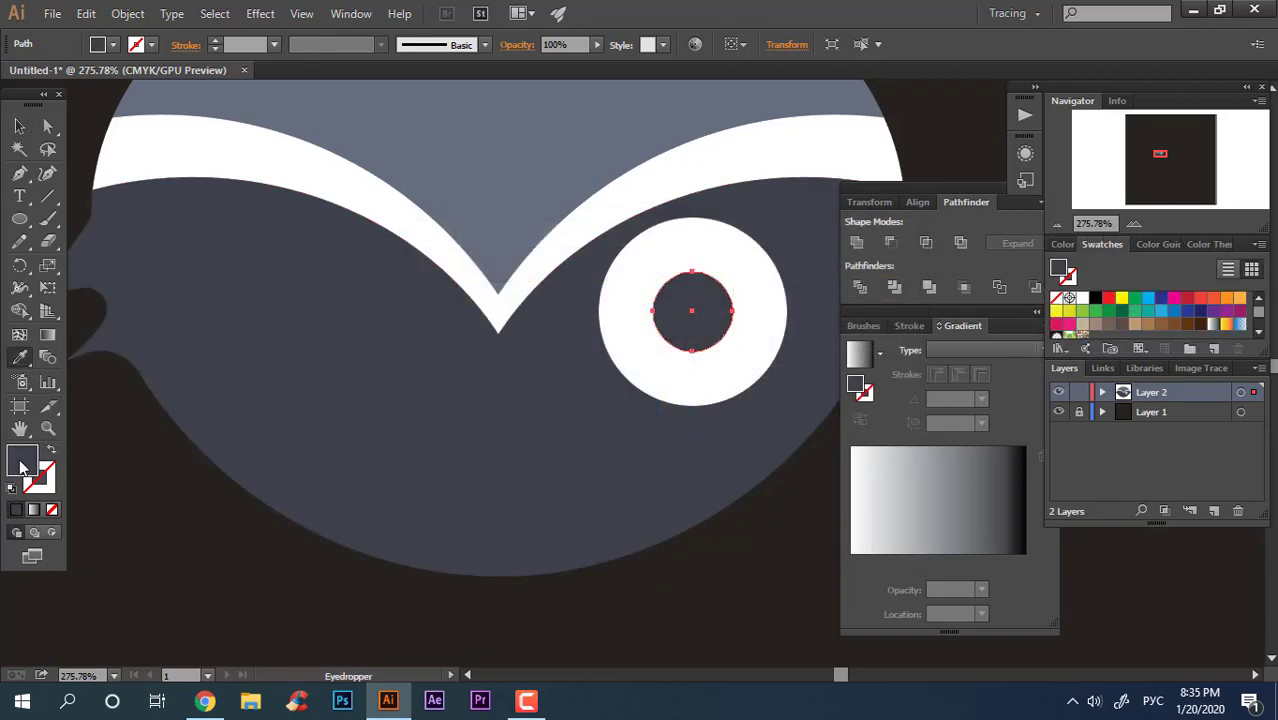
double_click(22, 462)
click(440, 480)
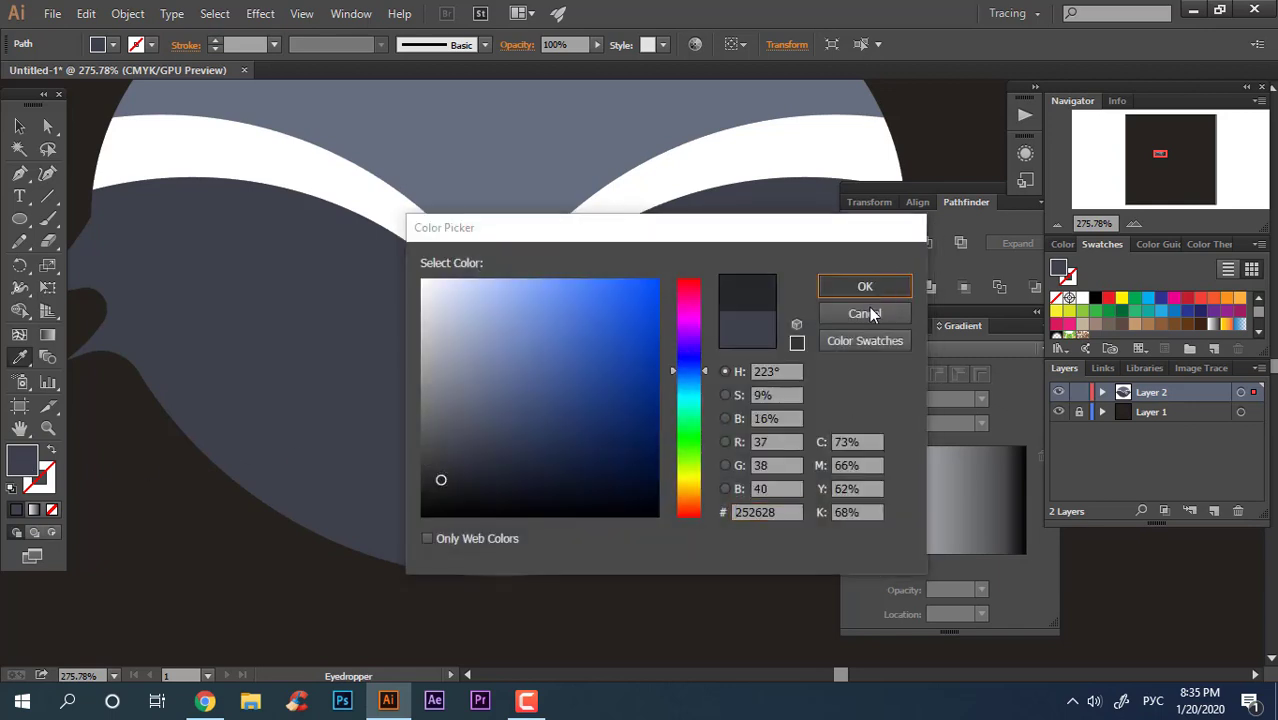
click(865, 287)
click(16, 126)
click(686, 560)
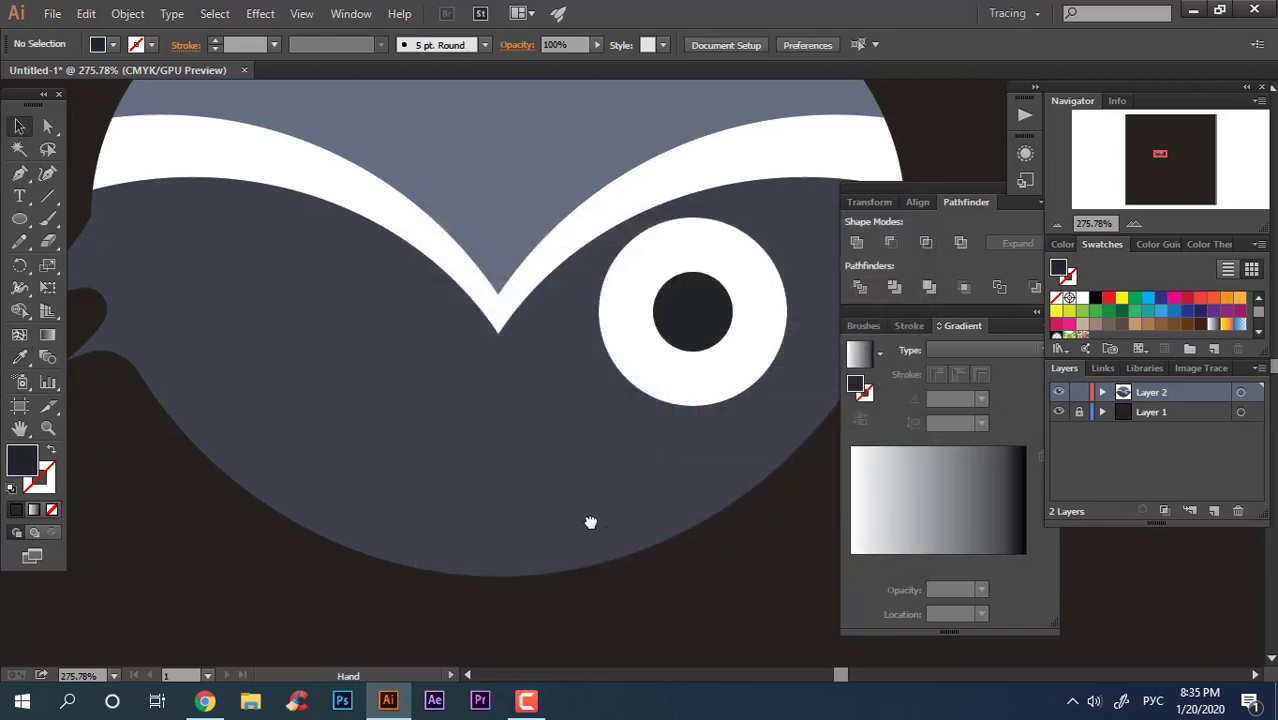
Create a slightly smaller concentric copy of the dark pupil circle and fill it with #131314.
drag(590, 522, 359, 499)
drag(441, 265, 575, 296)
click(531, 294)
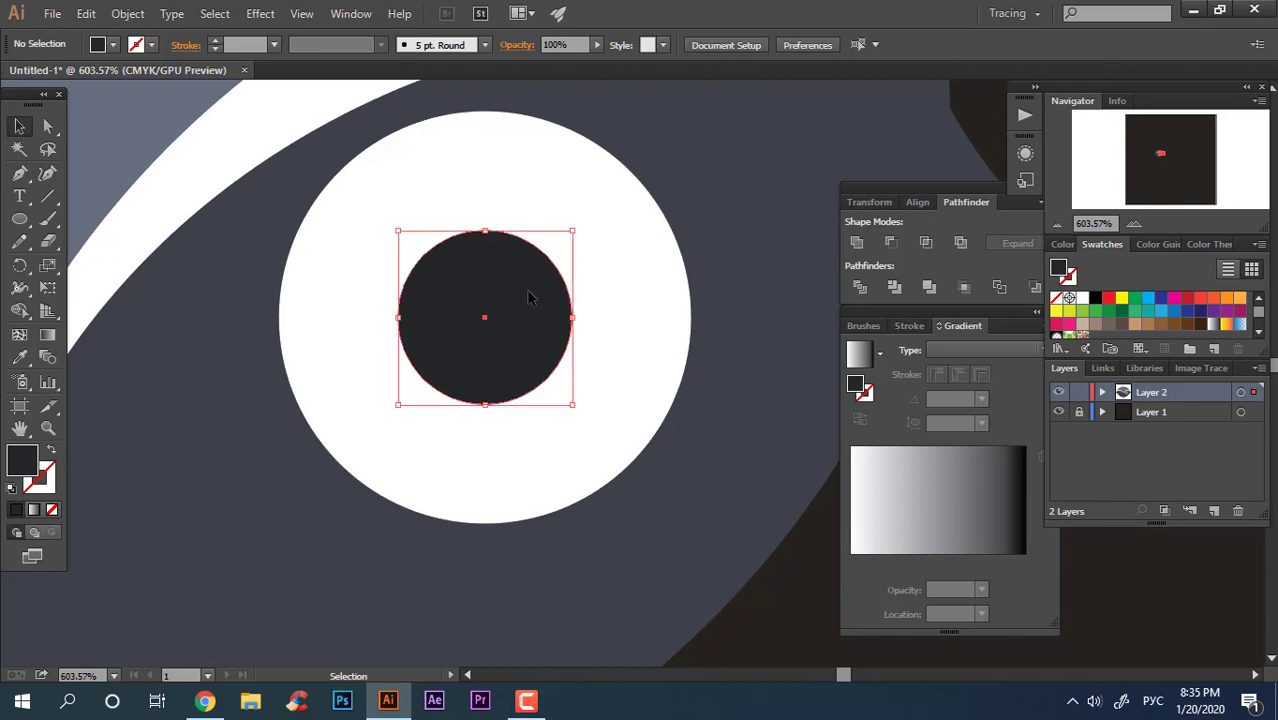
drag(573, 406, 548, 391)
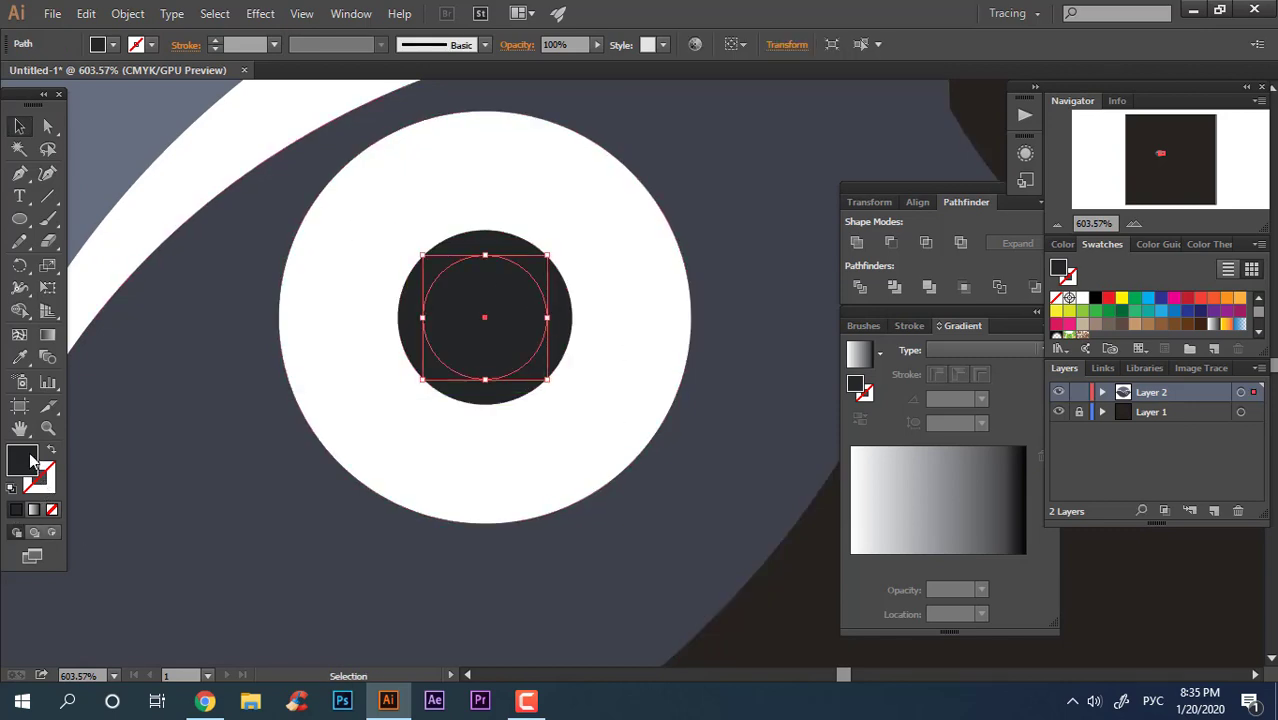
double_click(28, 459)
text(131314)
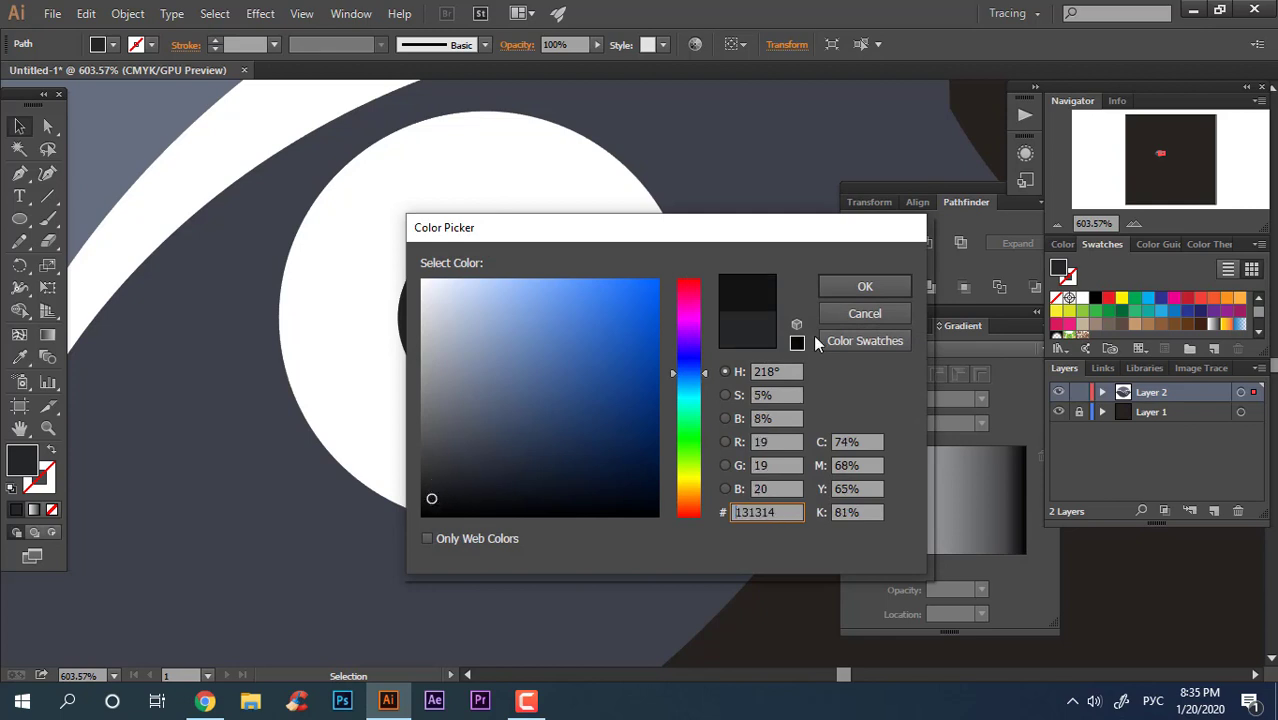
click(865, 288)
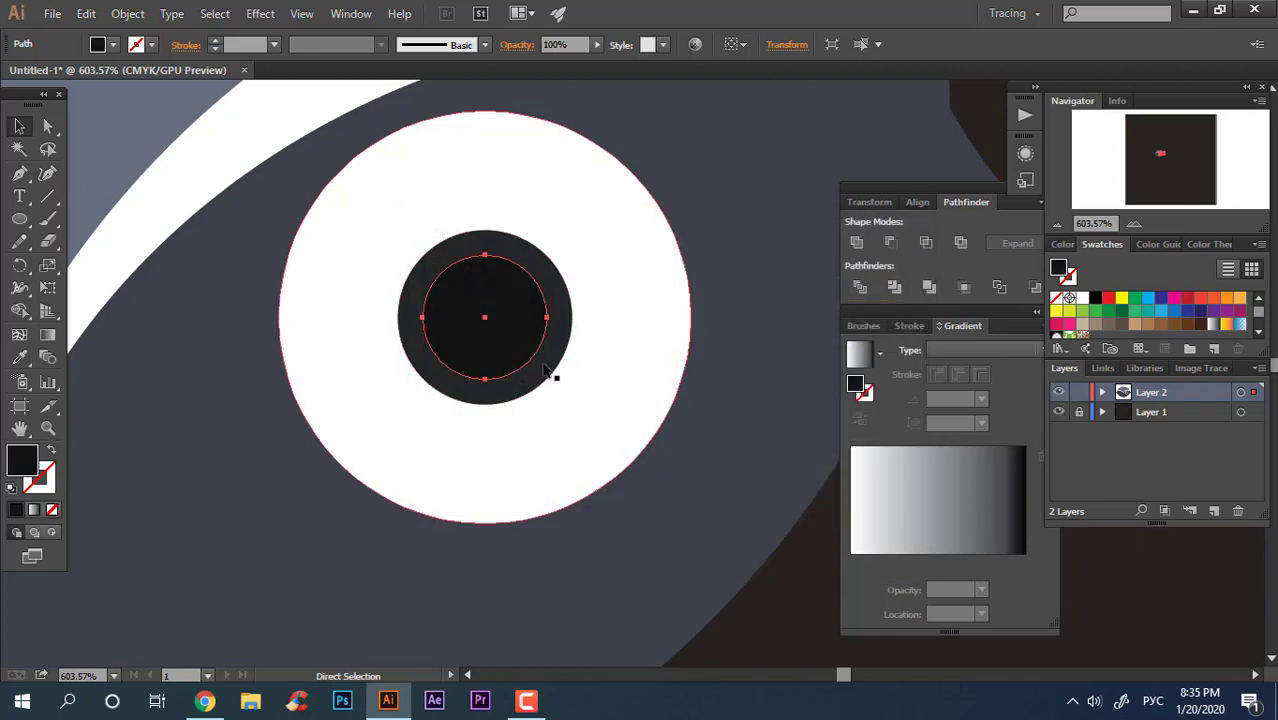
Add a small white highlight circle on the upper-right edge of the pupil.
drag(551, 381, 525, 275)
click(1082, 298)
scroll(532, 316, down, 4)
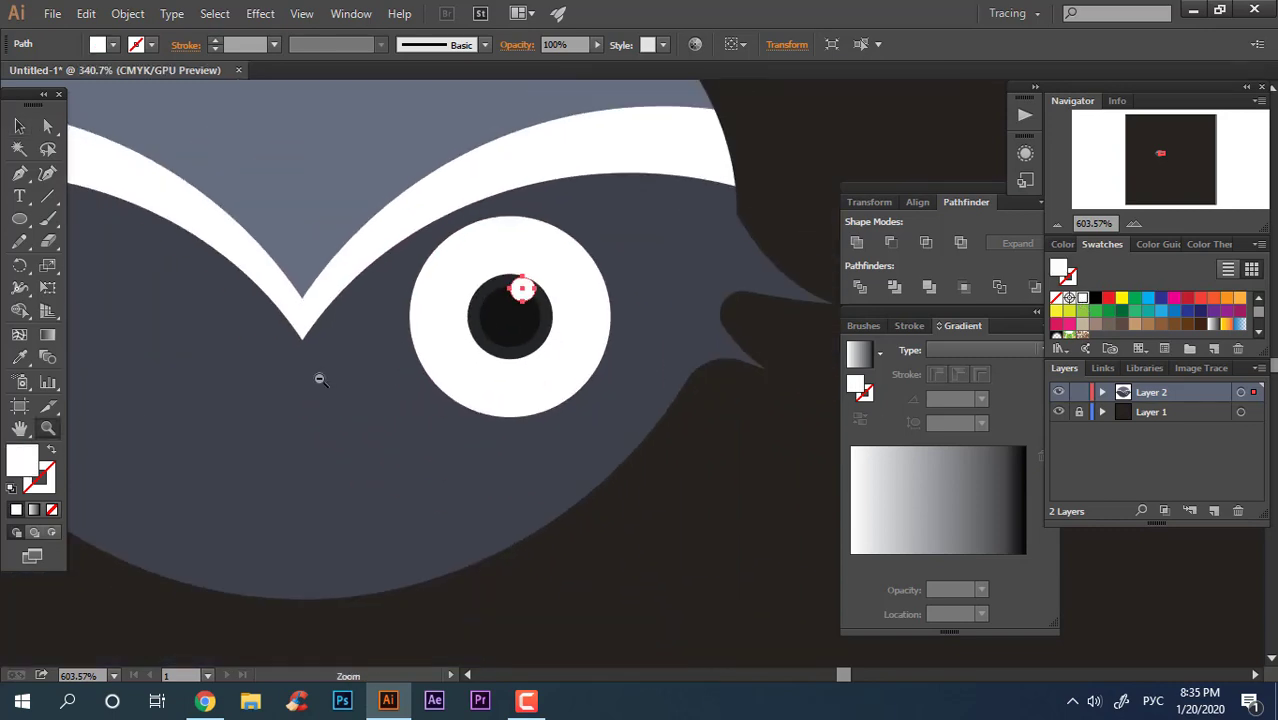
click(614, 517)
Add a smaller copy of the white highlight on the lower-left part of the pupil.
scroll(522, 271, up, 5)
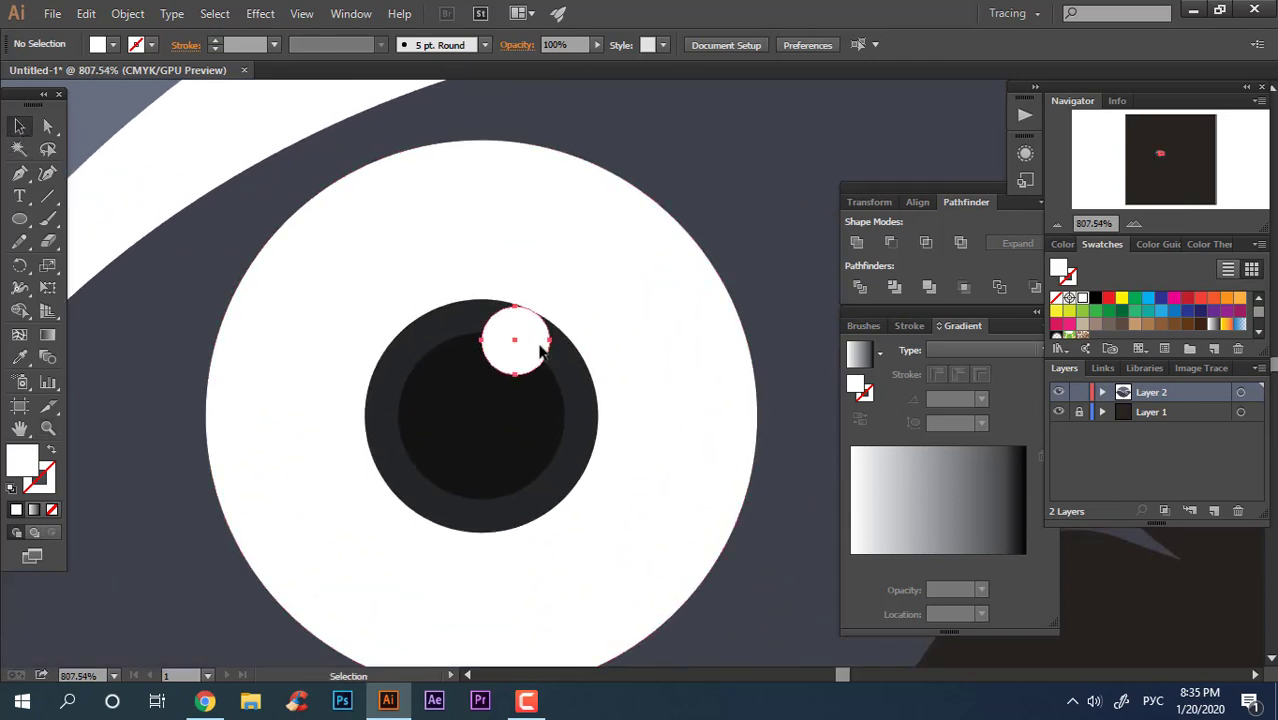
drag(540, 350, 486, 468)
key(ctrl+0)
click(19, 127)
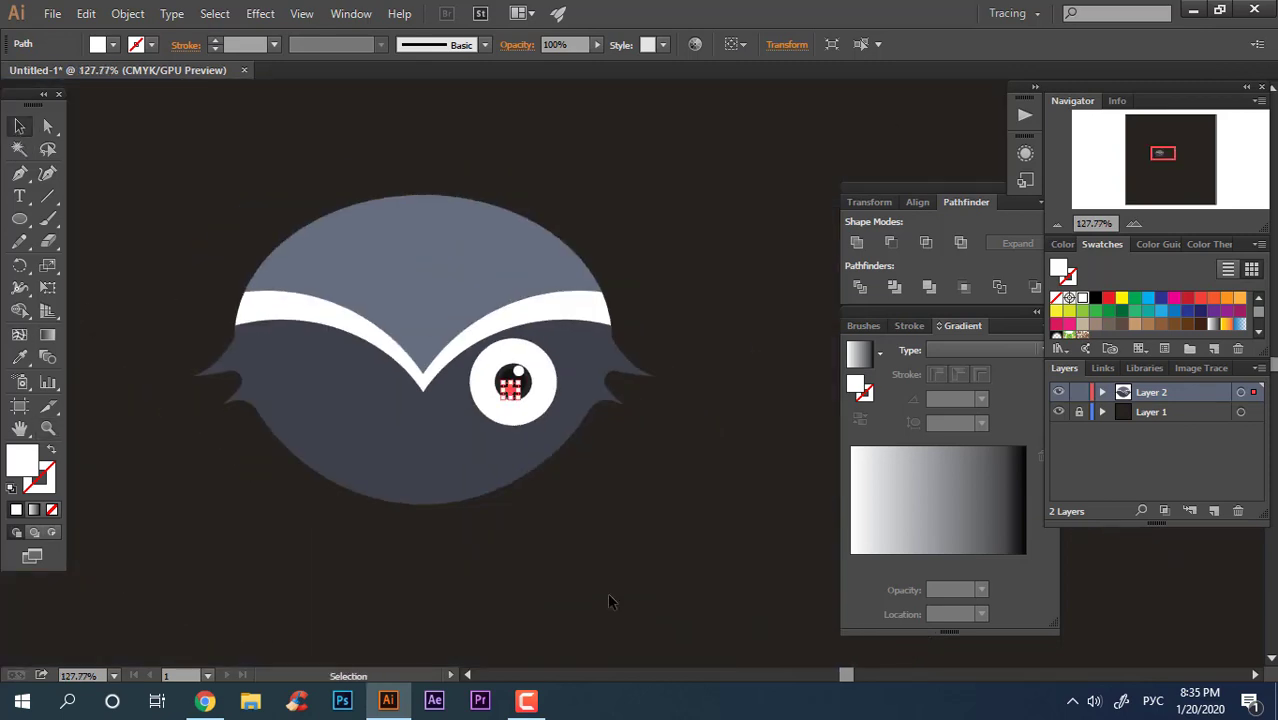
click(607, 599)
Group all the circles that make up the right eye.
key(z)
drag(391, 462, 441, 470)
drag(262, 422, 322, 471)
drag(442, 535, 514, 587)
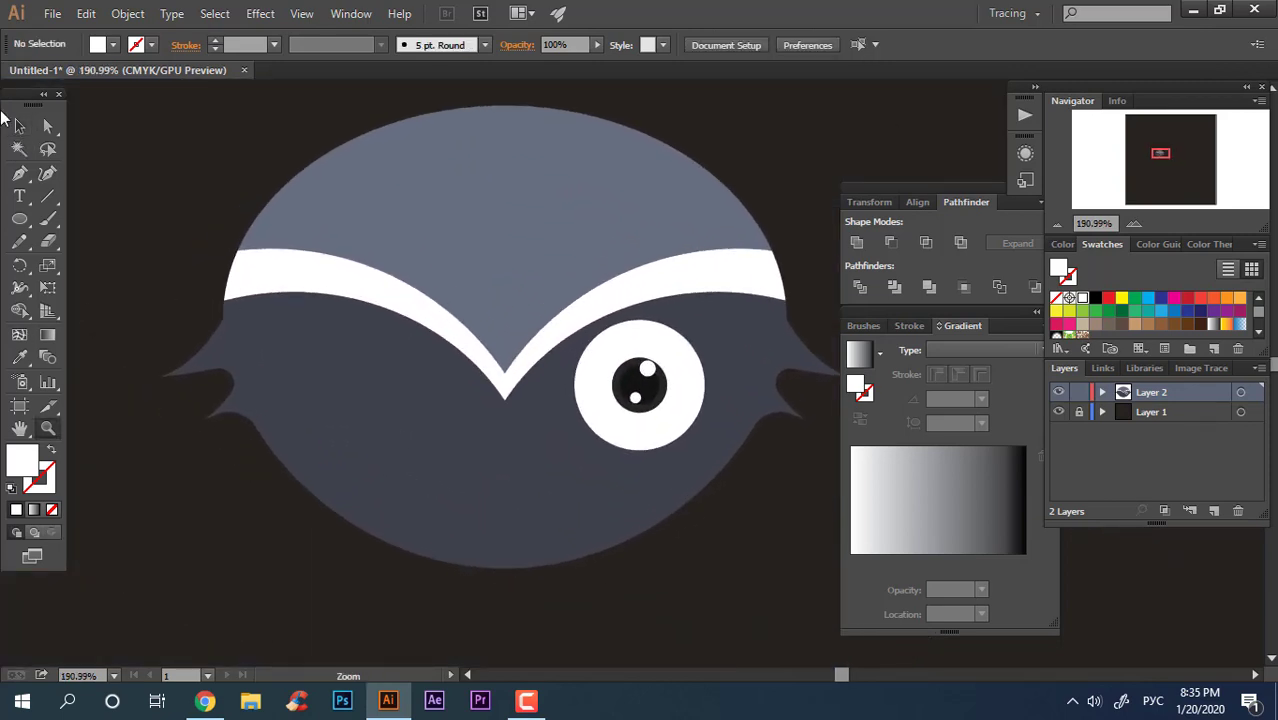
drag(607, 423, 582, 341)
drag(673, 589, 550, 482)
right_click(668, 381)
click(743, 468)
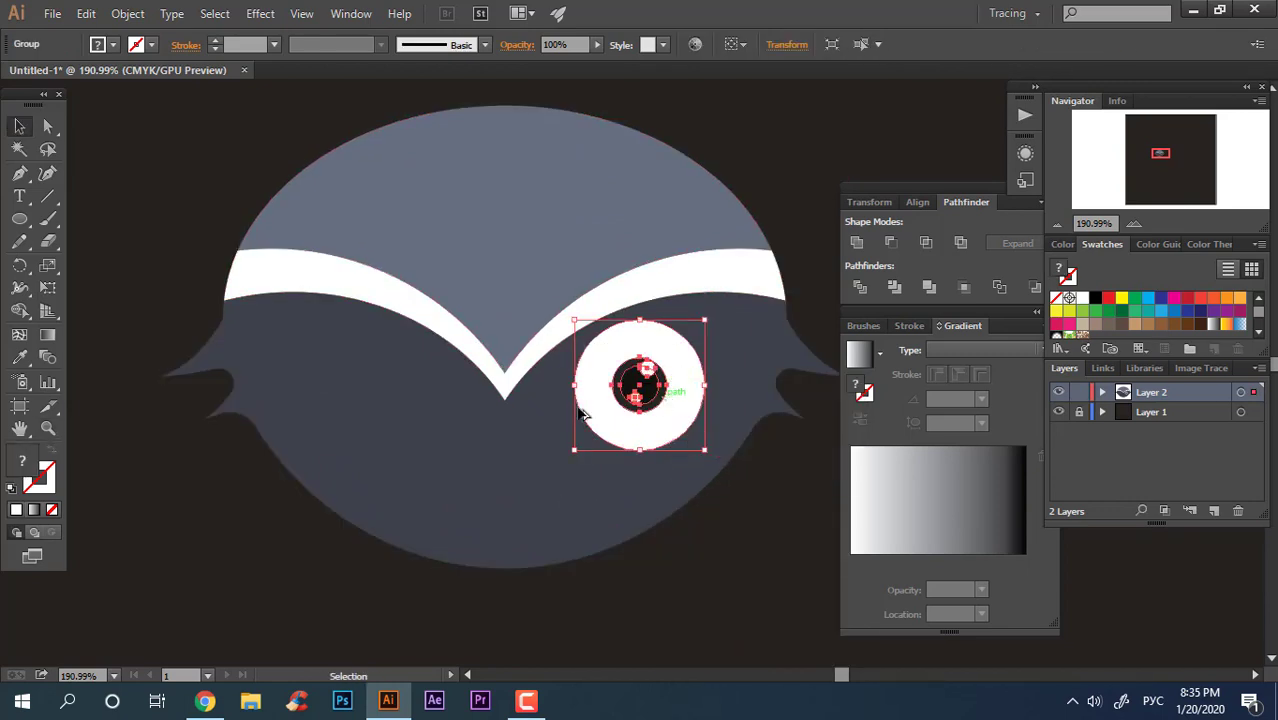
Place a copy of the eye group on the left side of the face, level with the original.
drag(660, 420, 409, 446)
shift+click(719, 402)
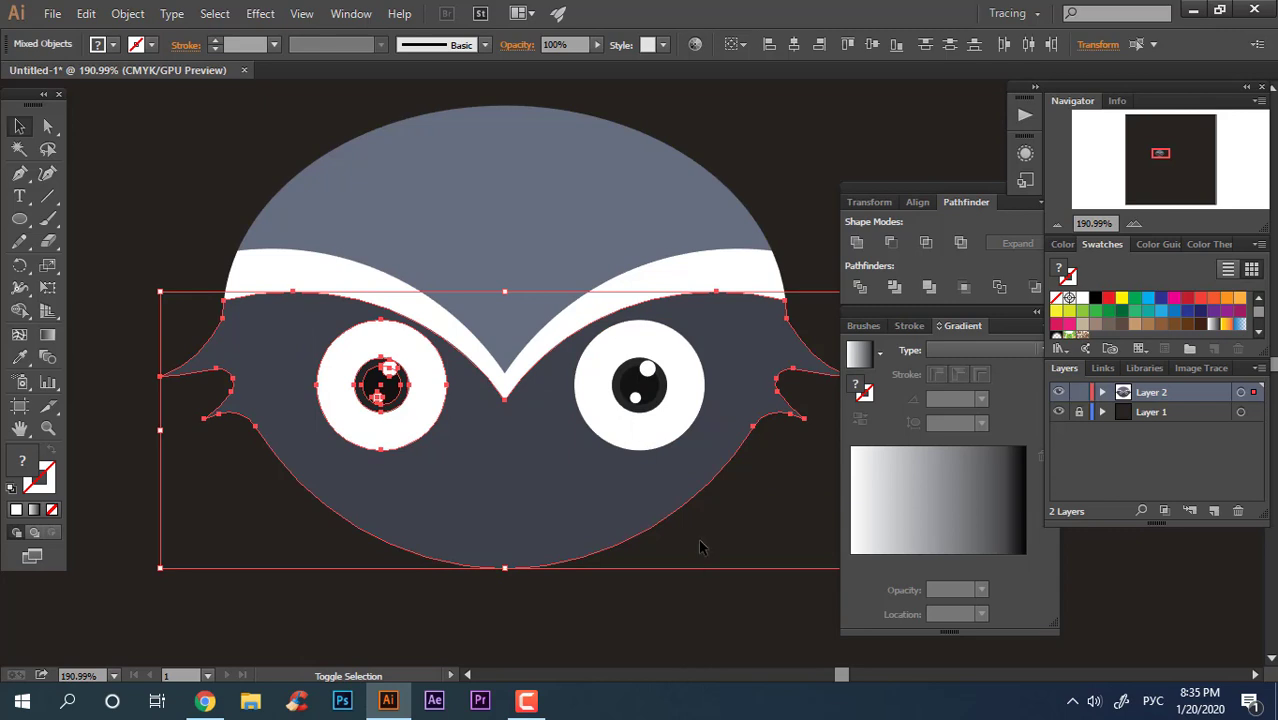
click(737, 554)
Group the left and right eyes together.
click(655, 425)
shift+click(438, 400)
right_click(655, 422)
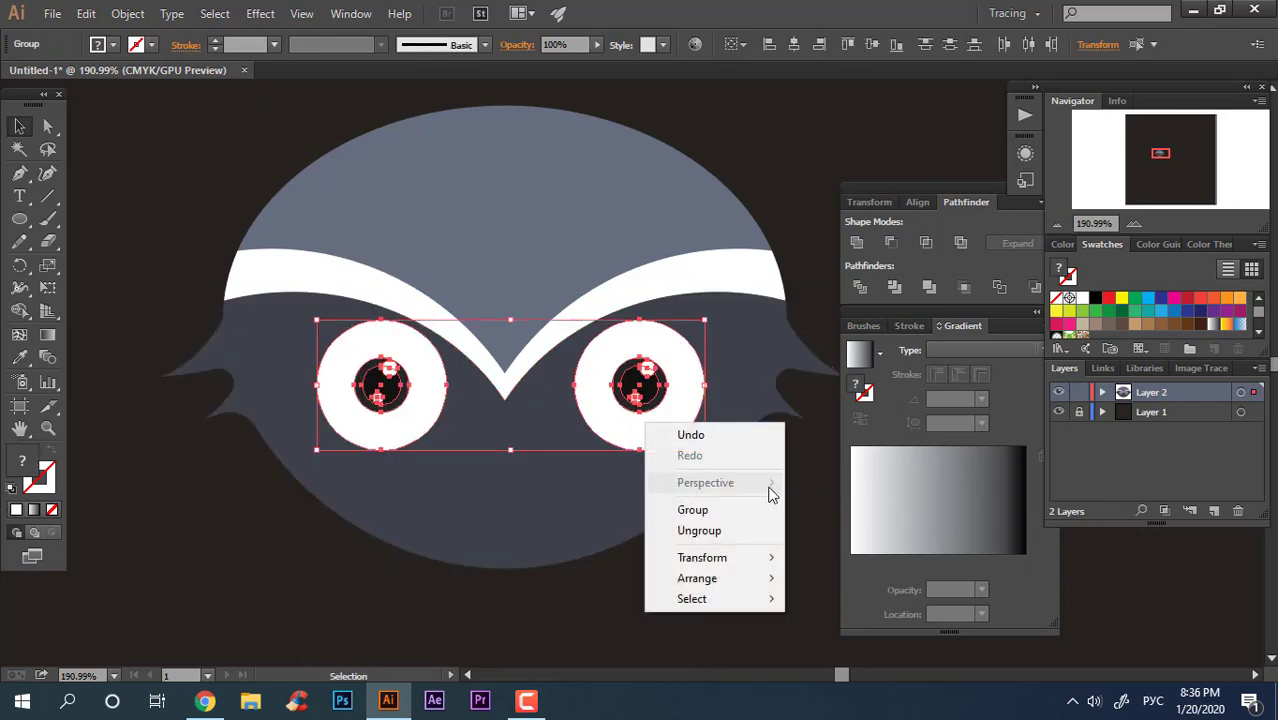
click(715, 510)
drag(744, 566, 698, 587)
key(ctrl+a)
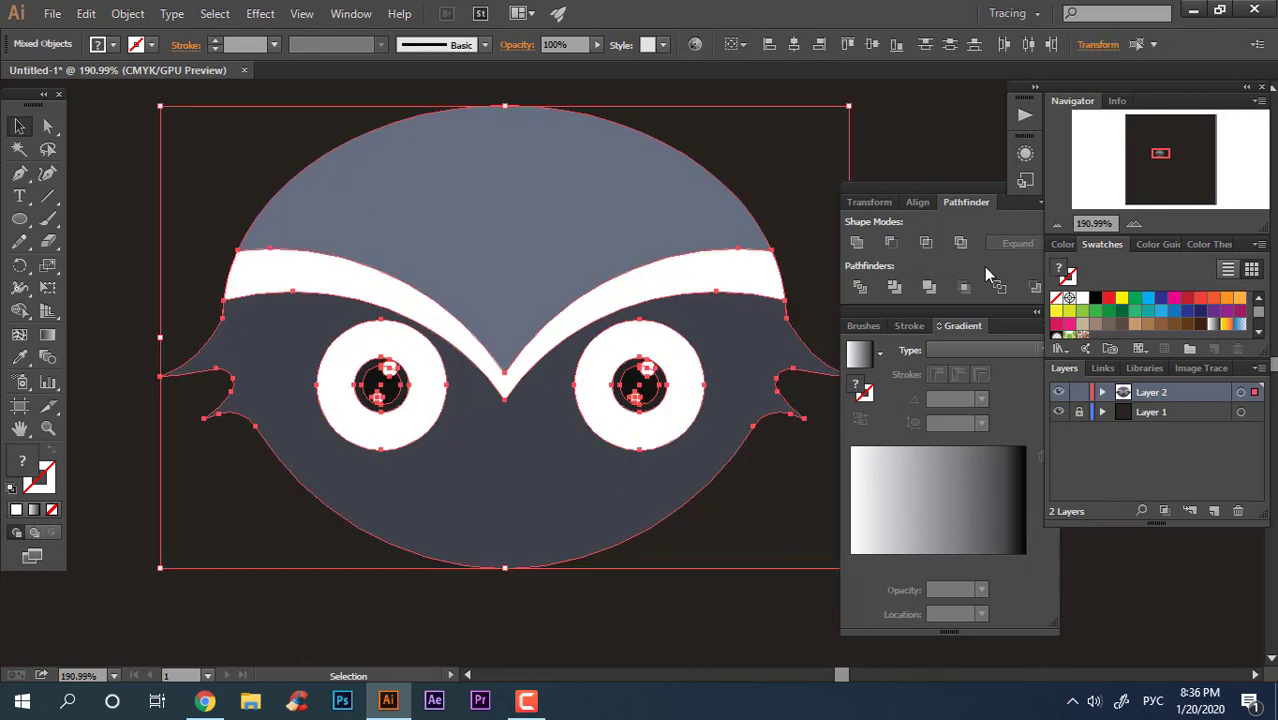
click(764, 591)
Draw a white ellipse larger than the eye over the right eye and shift it slightly toward the lower right.
scroll(602, 542, down, 2)
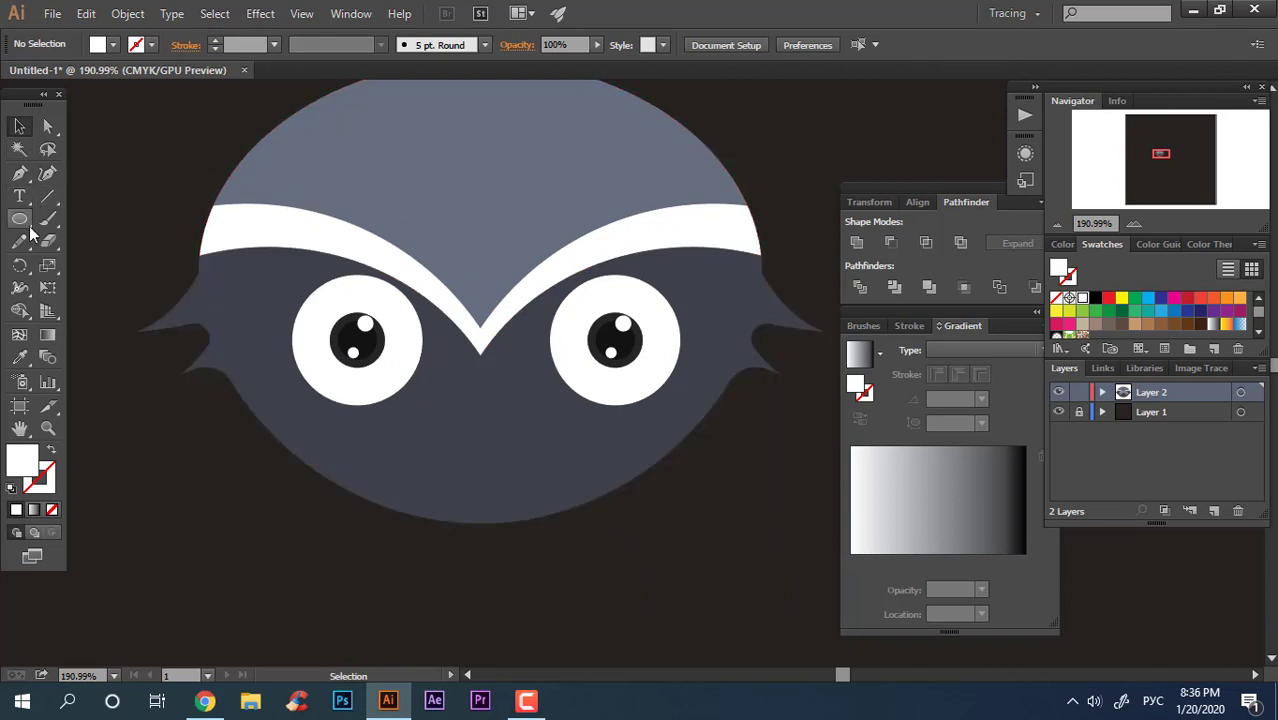
drag(590, 320, 713, 448)
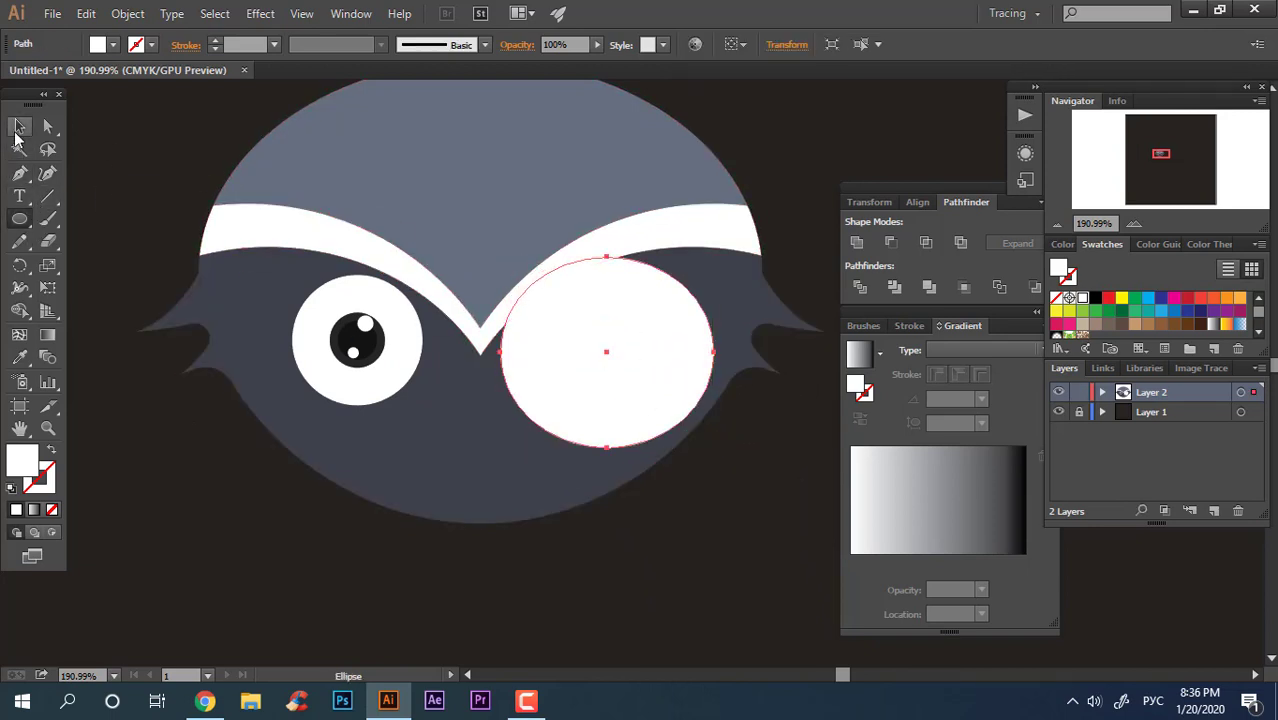
click(18, 130)
drag(678, 398, 688, 405)
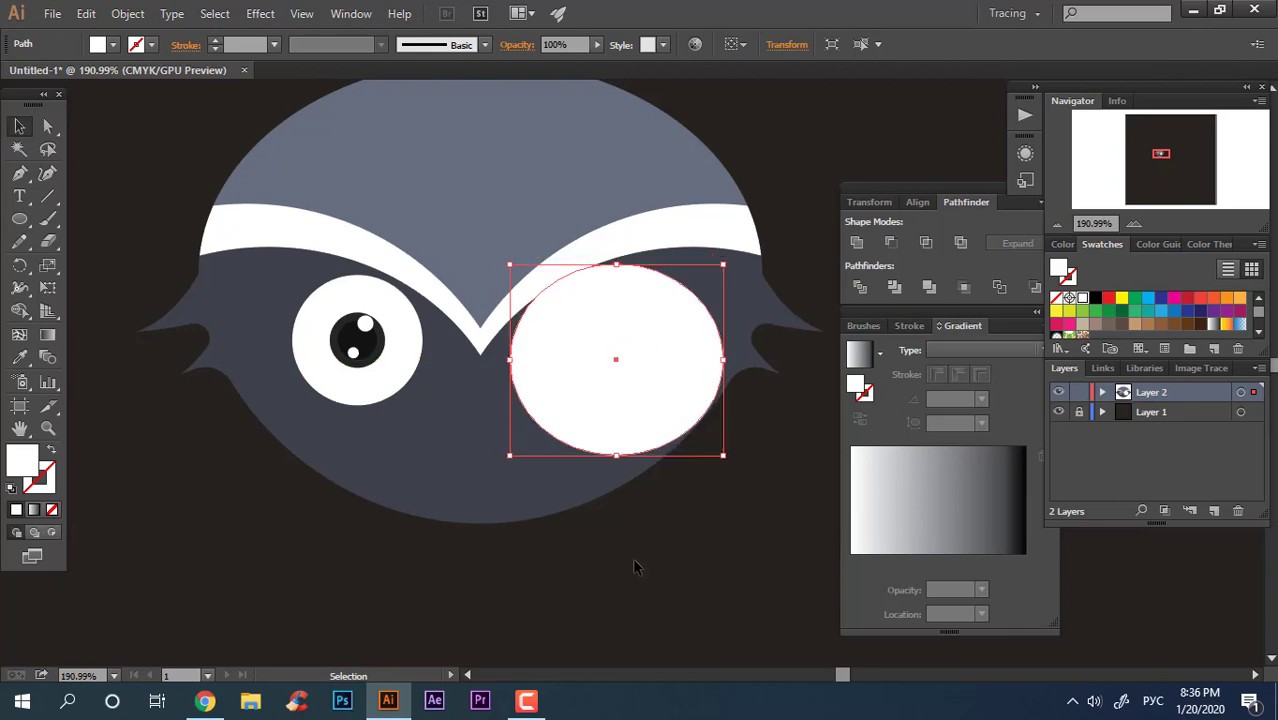
Sample the dark face colour onto the new ellipse and darken its fill to #2D2F33.
double_click(23, 462)
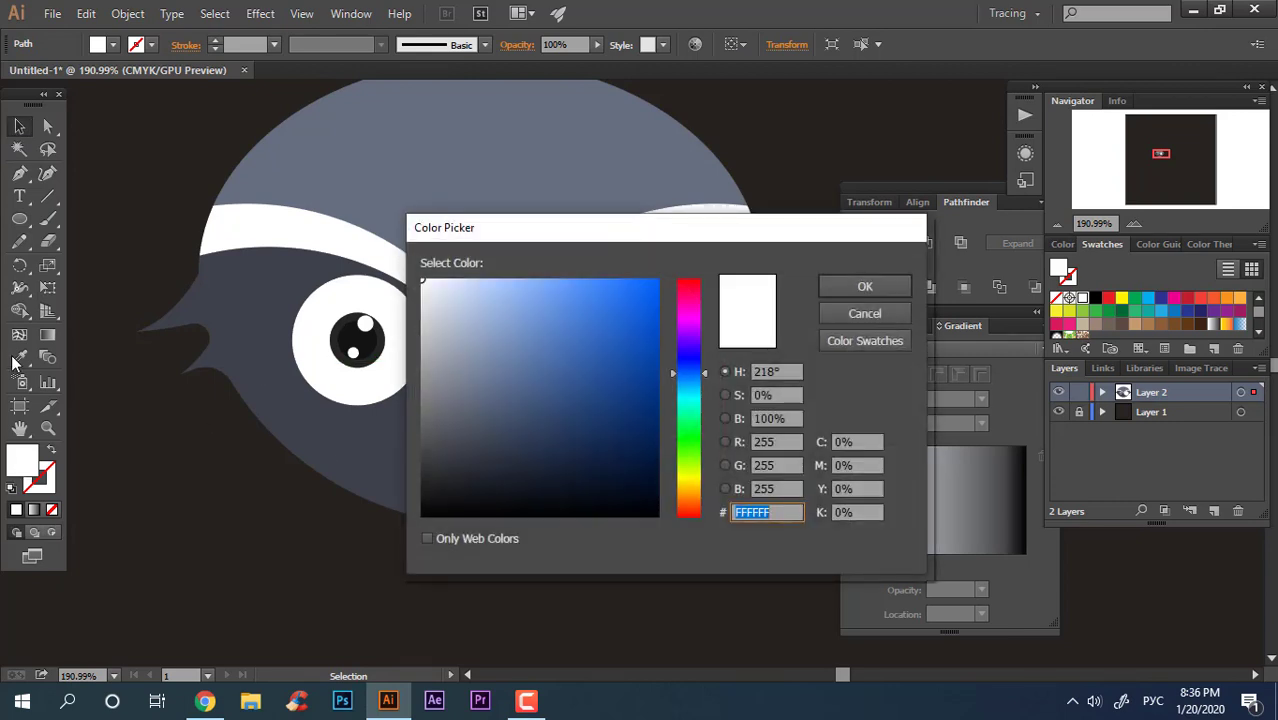
click(840, 312)
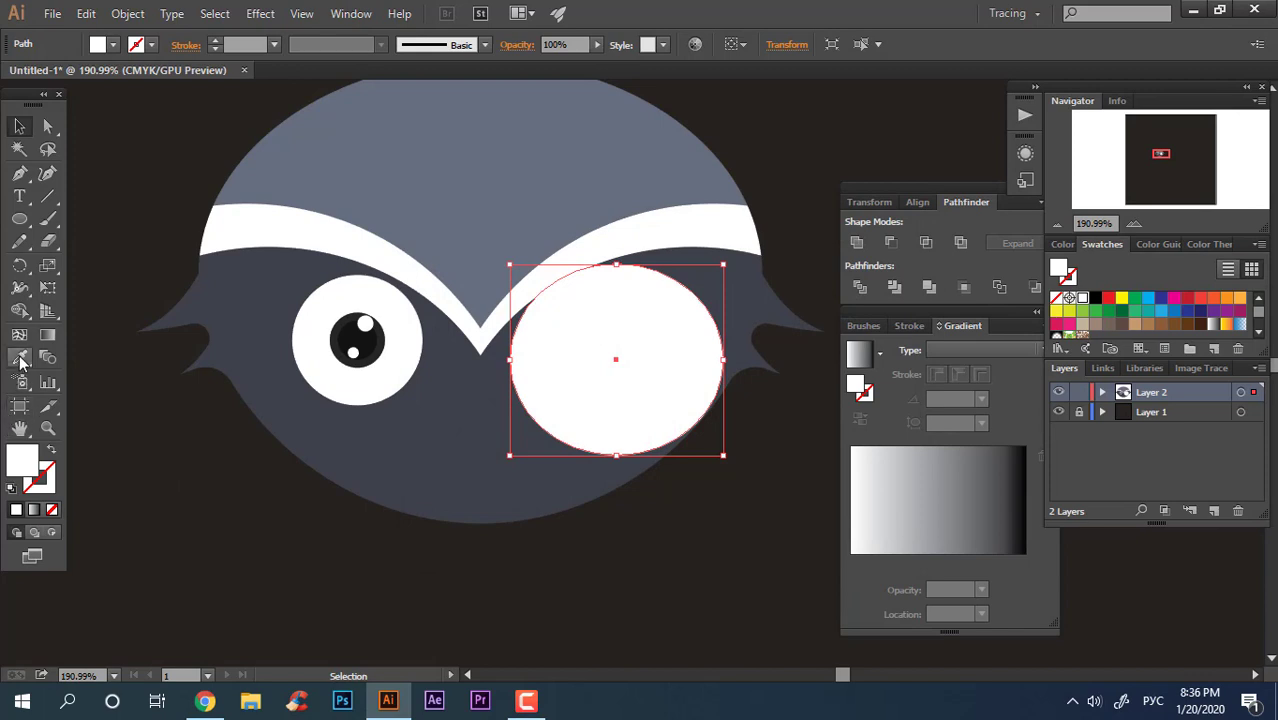
click(20, 358)
click(425, 456)
double_click(22, 464)
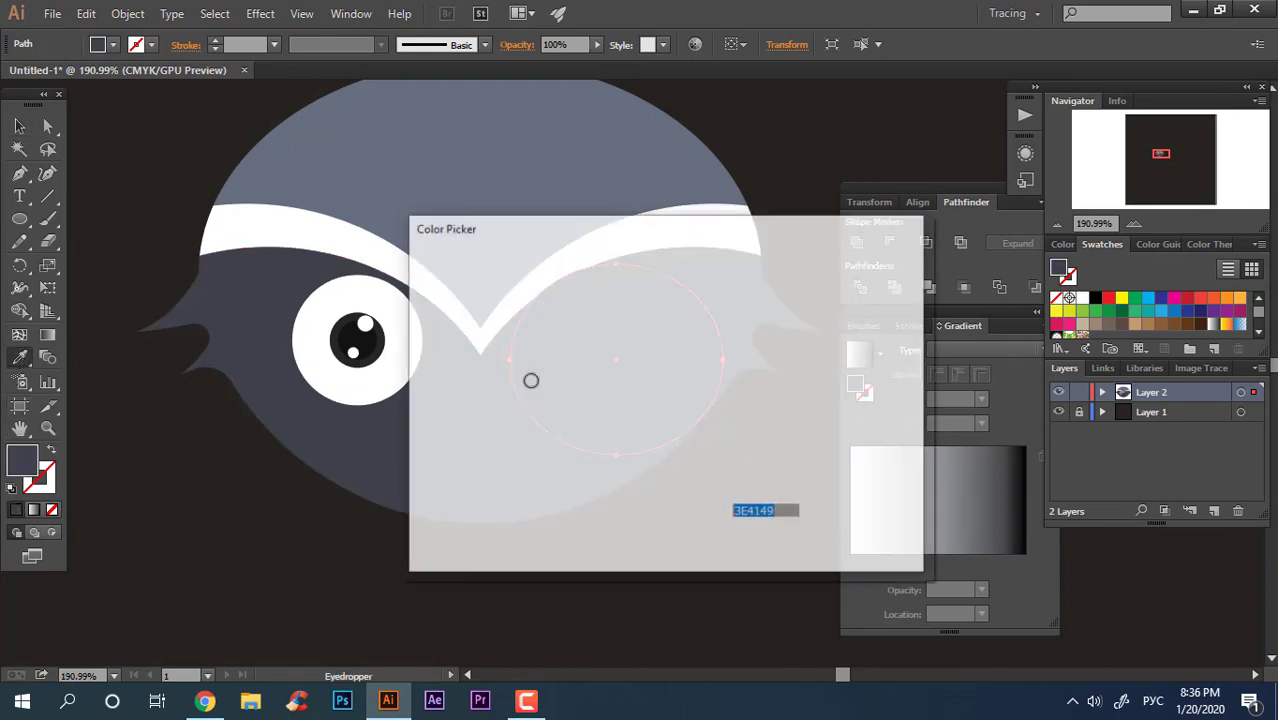
drag(449, 457, 448, 469)
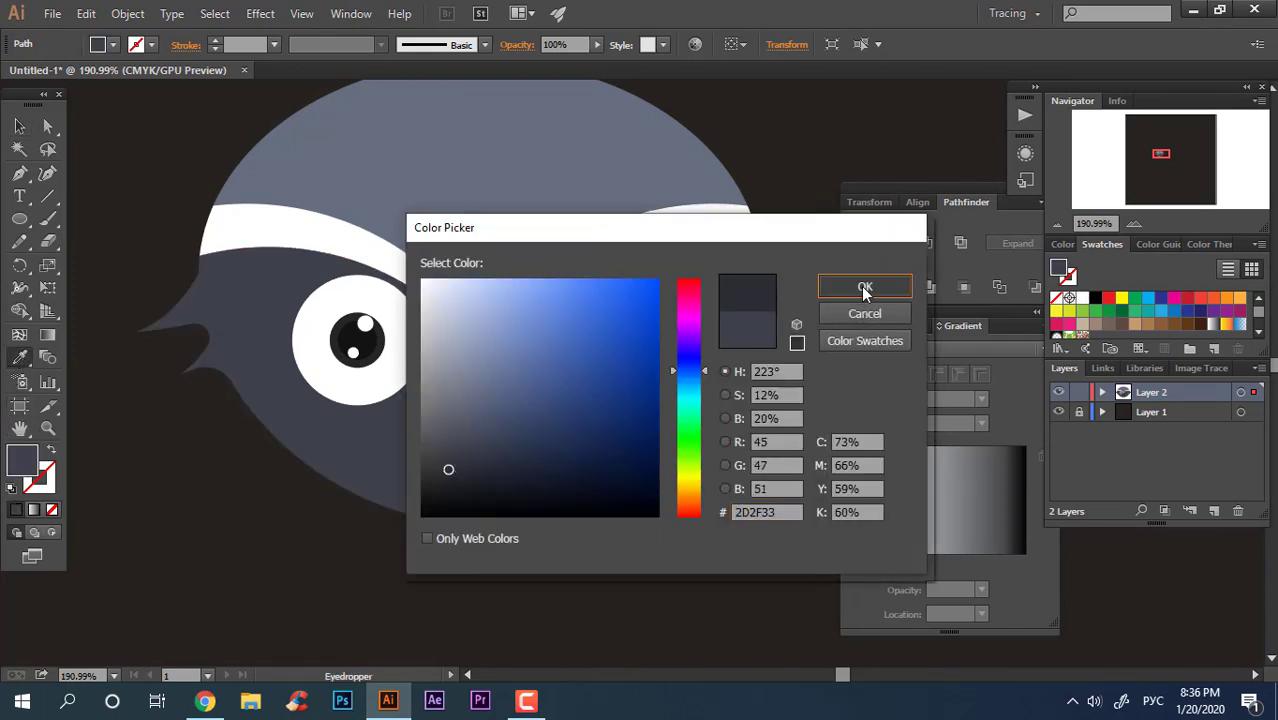
click(865, 287)
Send the dark ellipse behind the eyes.
key(v)
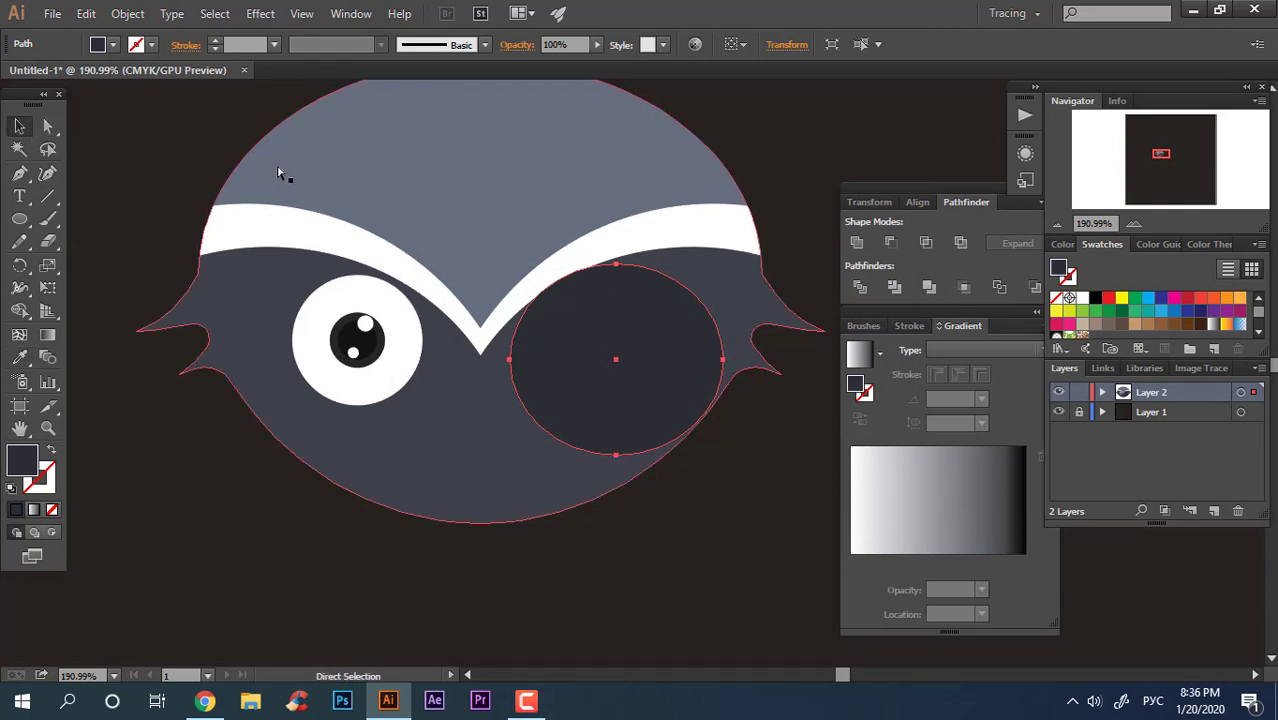
key(ctrl+[)
click(711, 512)
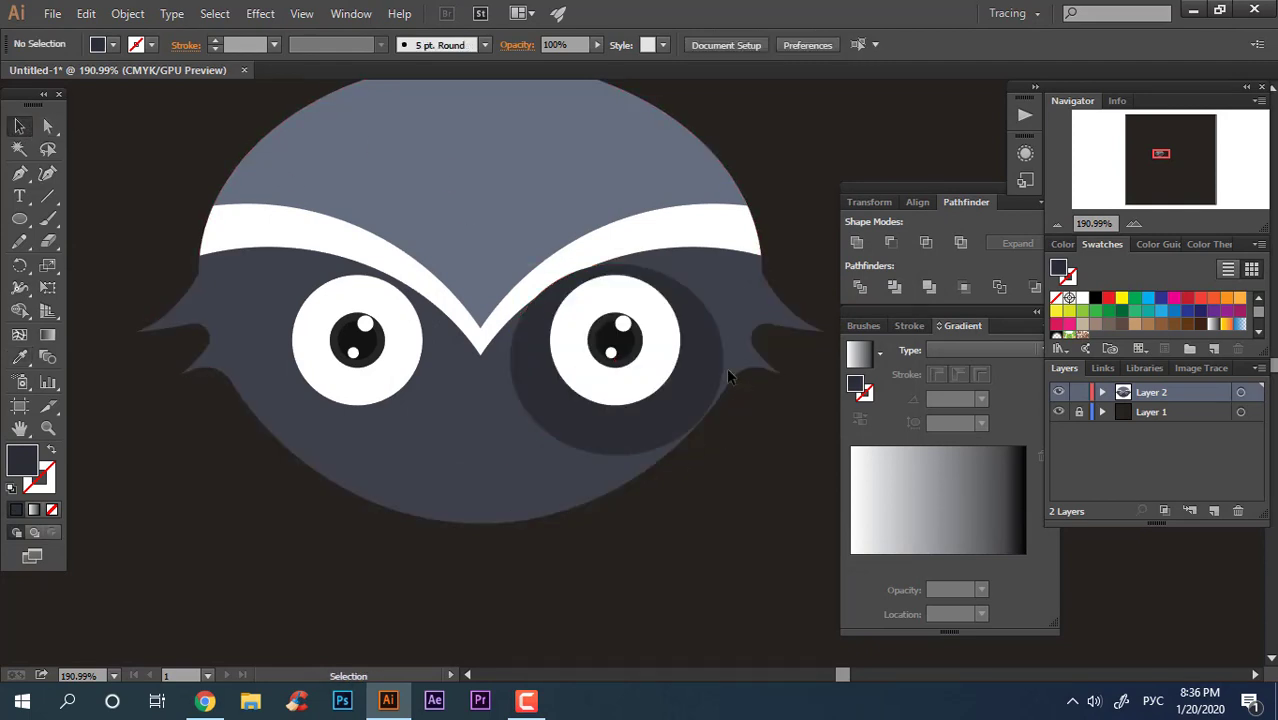
Shrink the dark ellipse slightly by lowering its top edge and moving its left edge inward.
click(710, 373)
key(z)
drag(786, 501, 840, 501)
drag(623, 350, 670, 495)
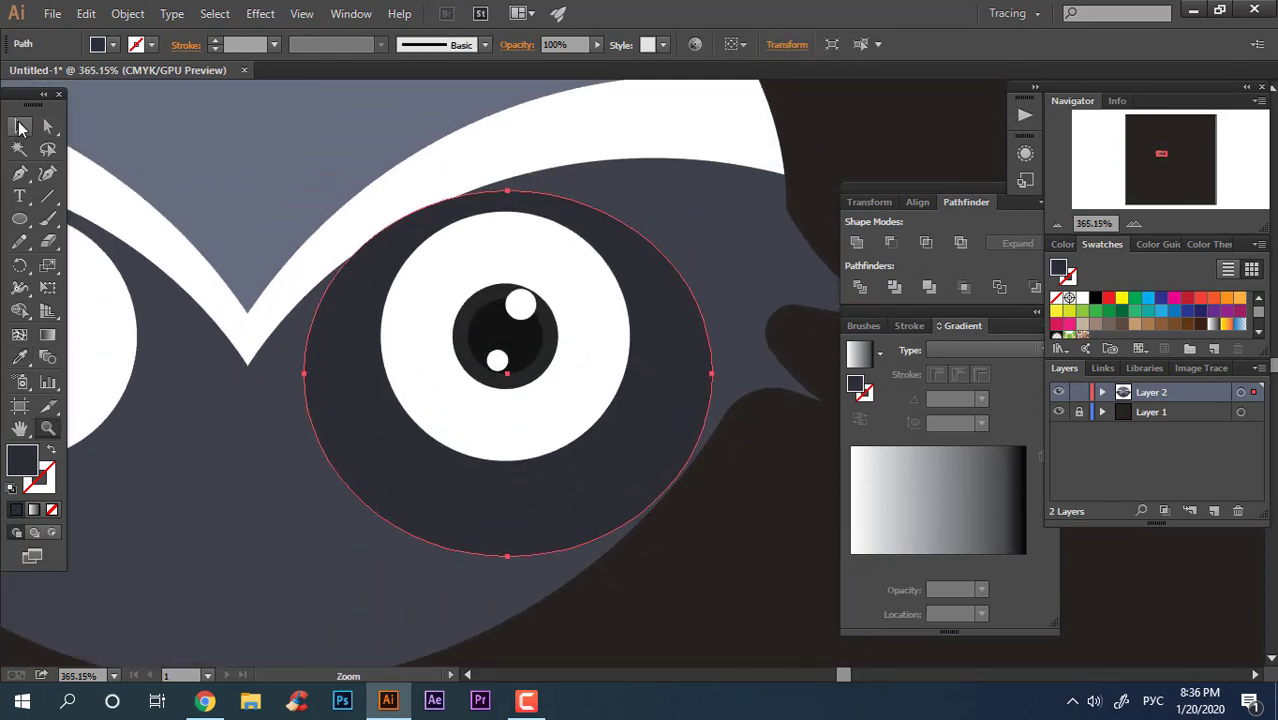
click(20, 126)
drag(507, 191, 507, 196)
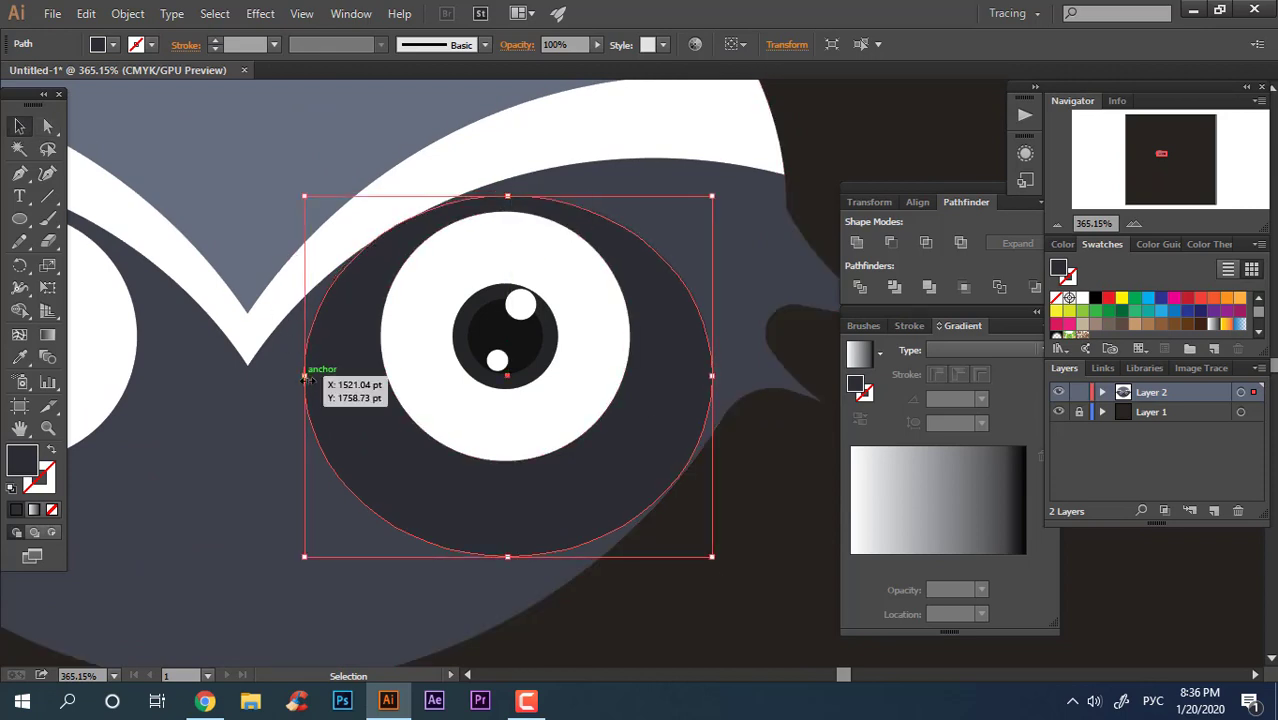
drag(305, 377, 313, 376)
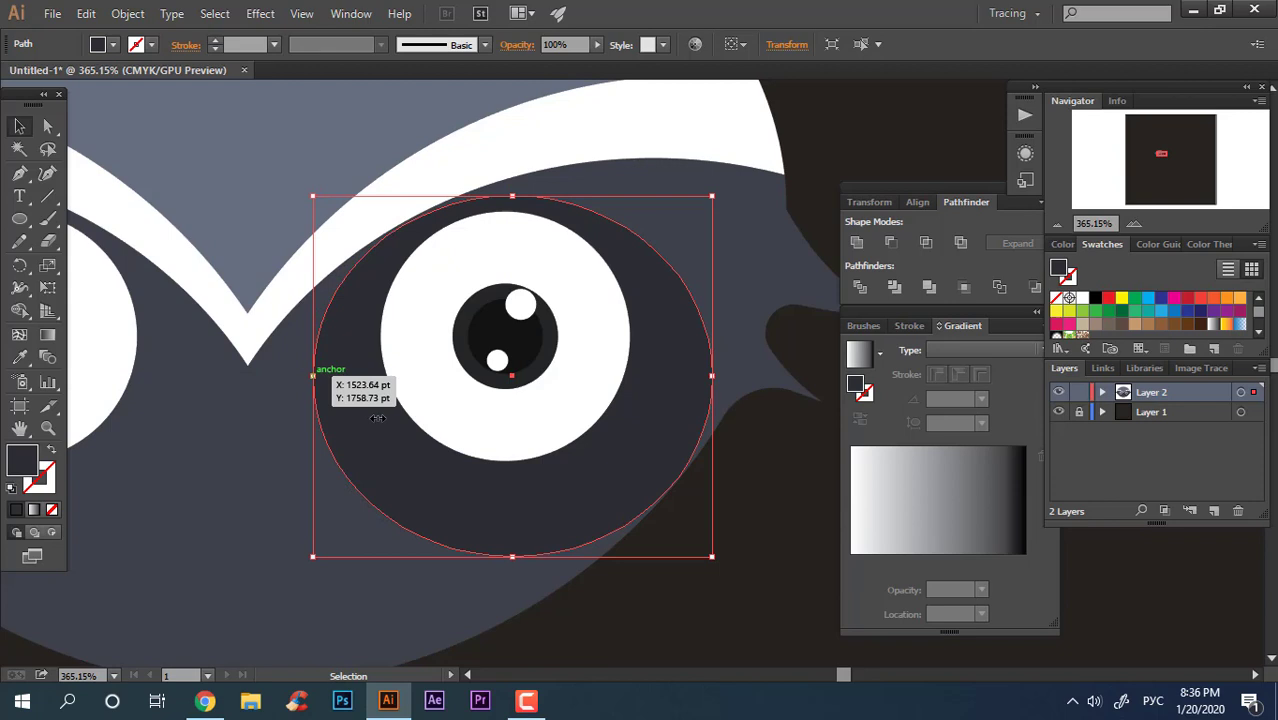
click(707, 606)
Place a copy of the dark ellipse behind the left eye, level with the original.
key(z)
drag(707, 561, 556, 448)
drag(555, 347, 592, 345)
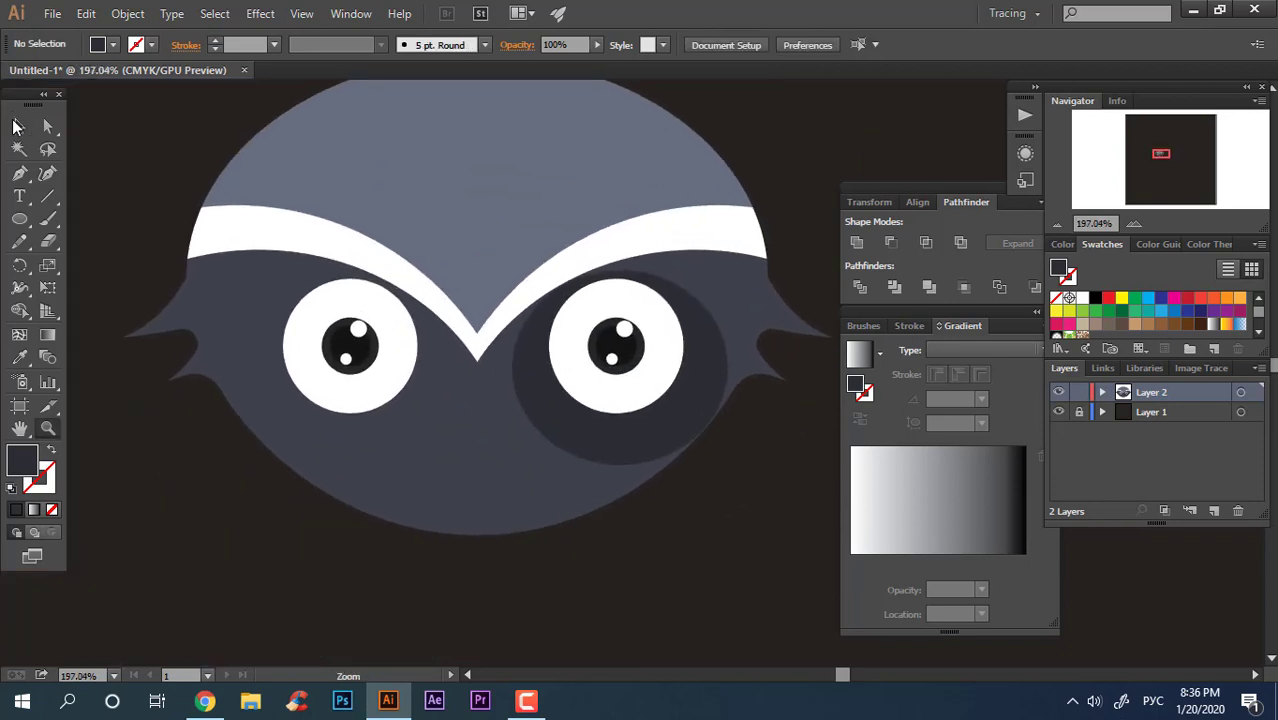
click(16, 126)
drag(622, 454, 374, 450)
click(795, 565)
click(739, 562)
Group the two eyes together with the dark ellipses behind them.
click(651, 384)
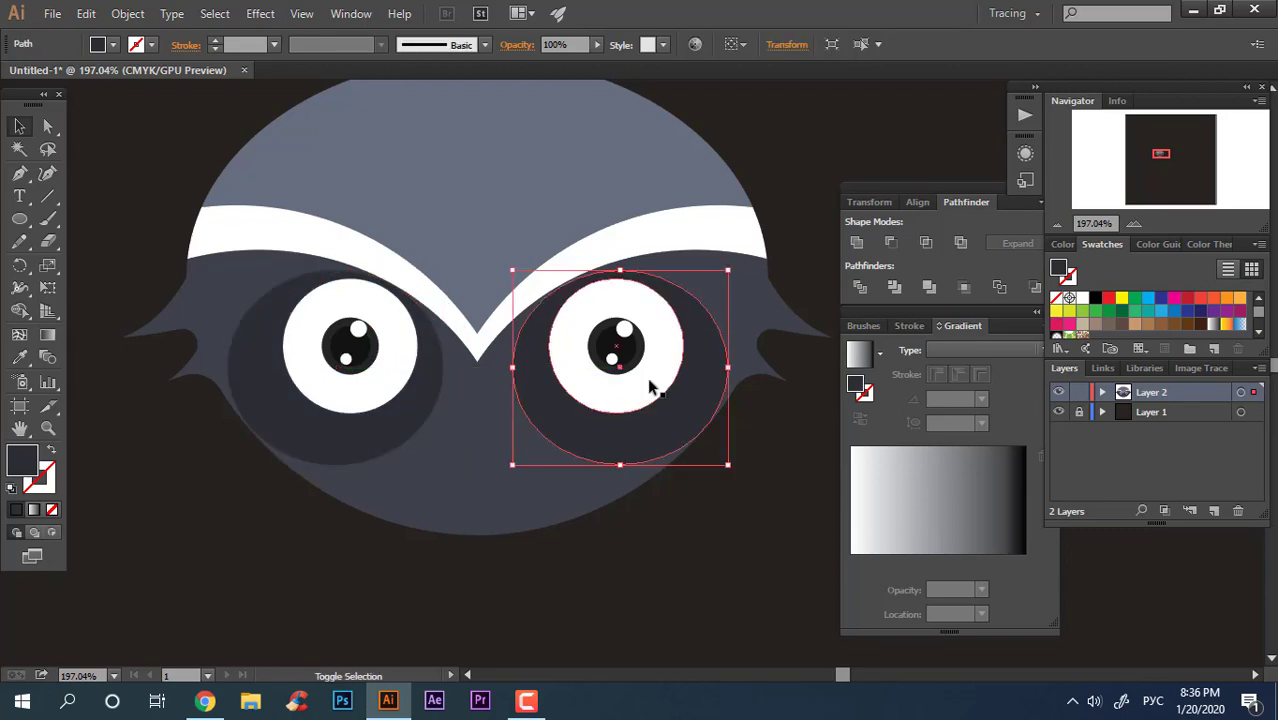
shift+click(357, 388)
right_click(610, 396)
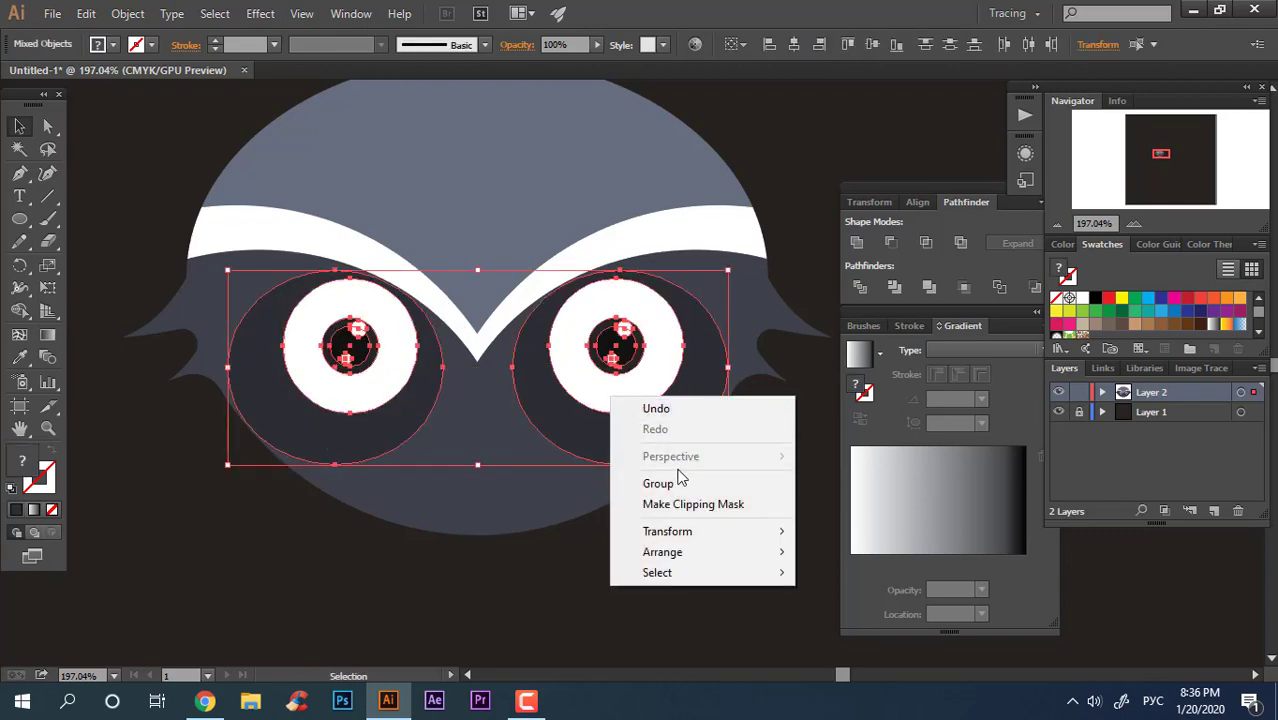
click(682, 483)
click(694, 551)
Draw a nose ellipse between the eyes just below the brow band's point and sample the near-black pupil colour onto it.
drag(732, 506, 578, 522)
click(20, 220)
drag(500, 296, 650, 428)
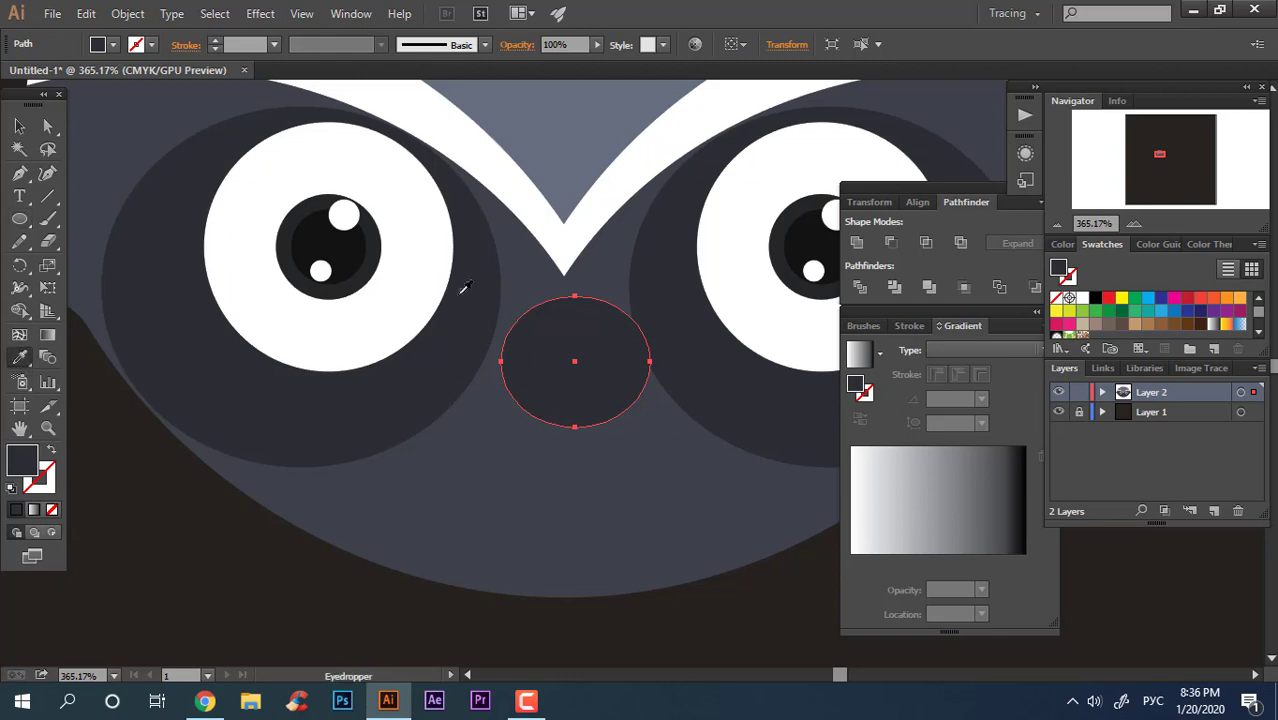
click(352, 246)
click(20, 126)
click(290, 584)
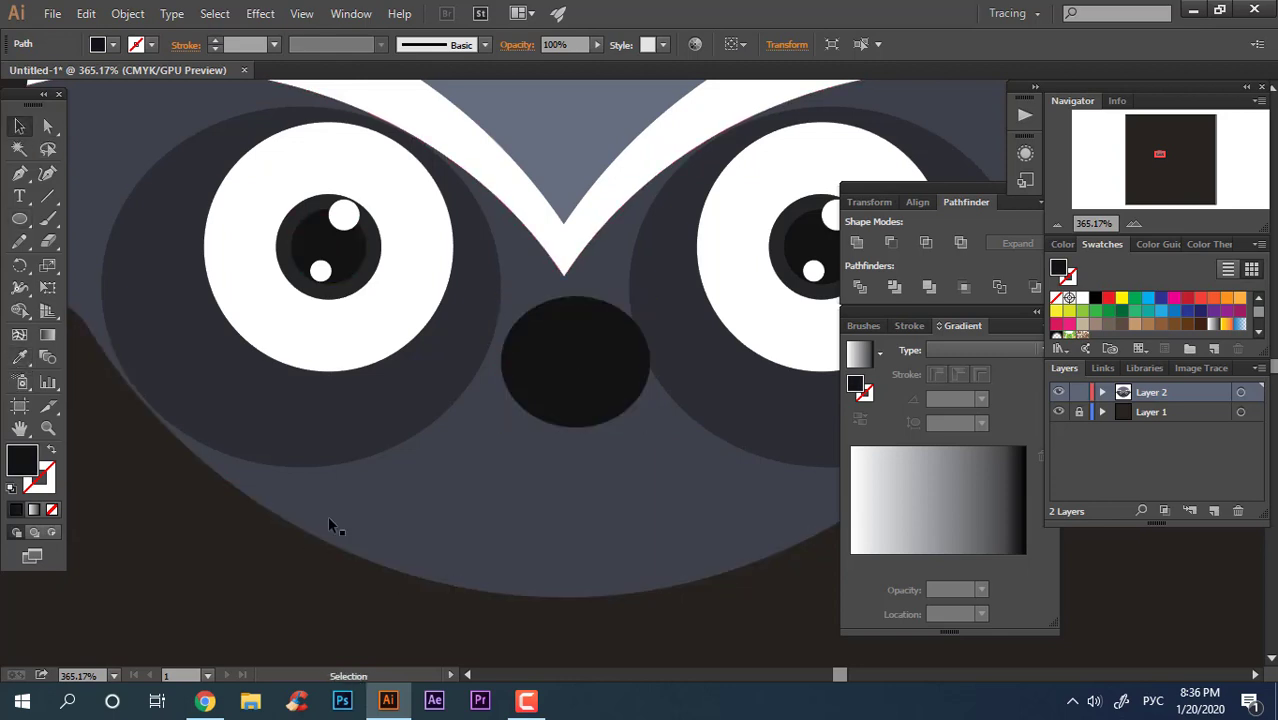
Centre the nose and all the head shapes horizontally on one another.
drag(329, 518, 270, 516)
key(ctrl+a)
scroll(725, 634, up, 3)
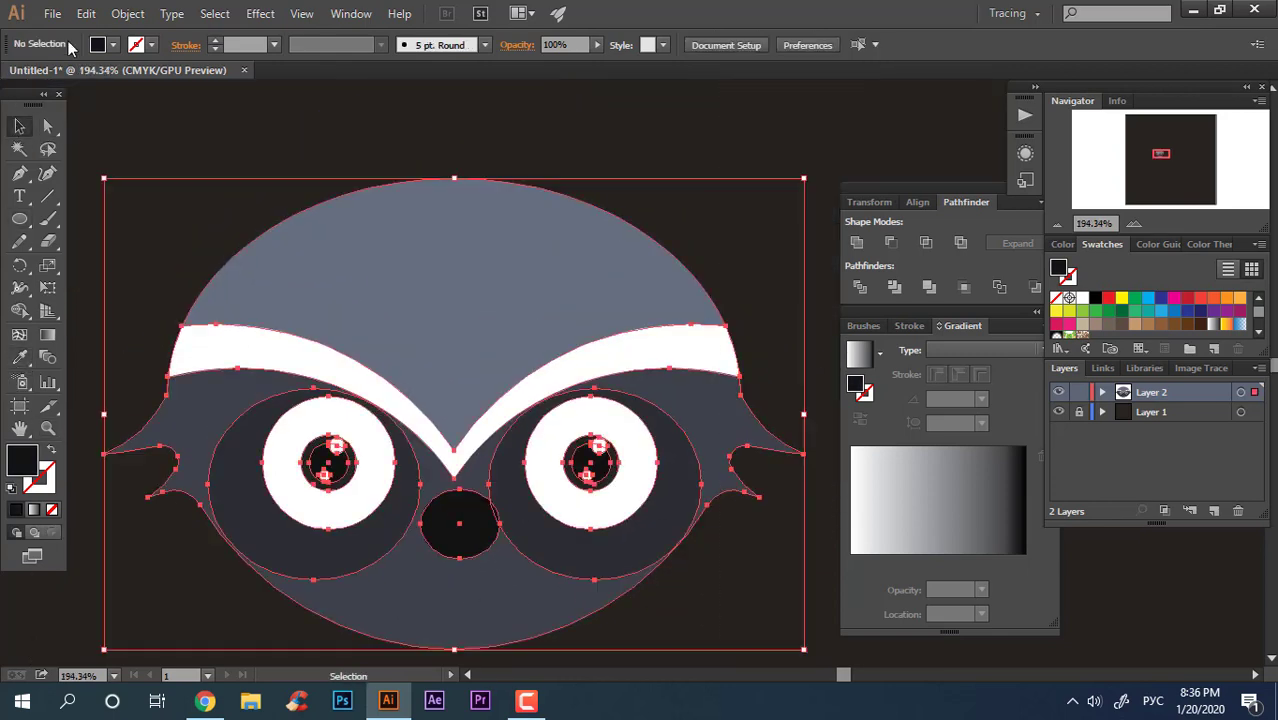
click(799, 45)
click(797, 157)
Place a copy of the nose ellipse, scaled to about half size, in the upper middle of the nose.
drag(521, 514, 531, 517)
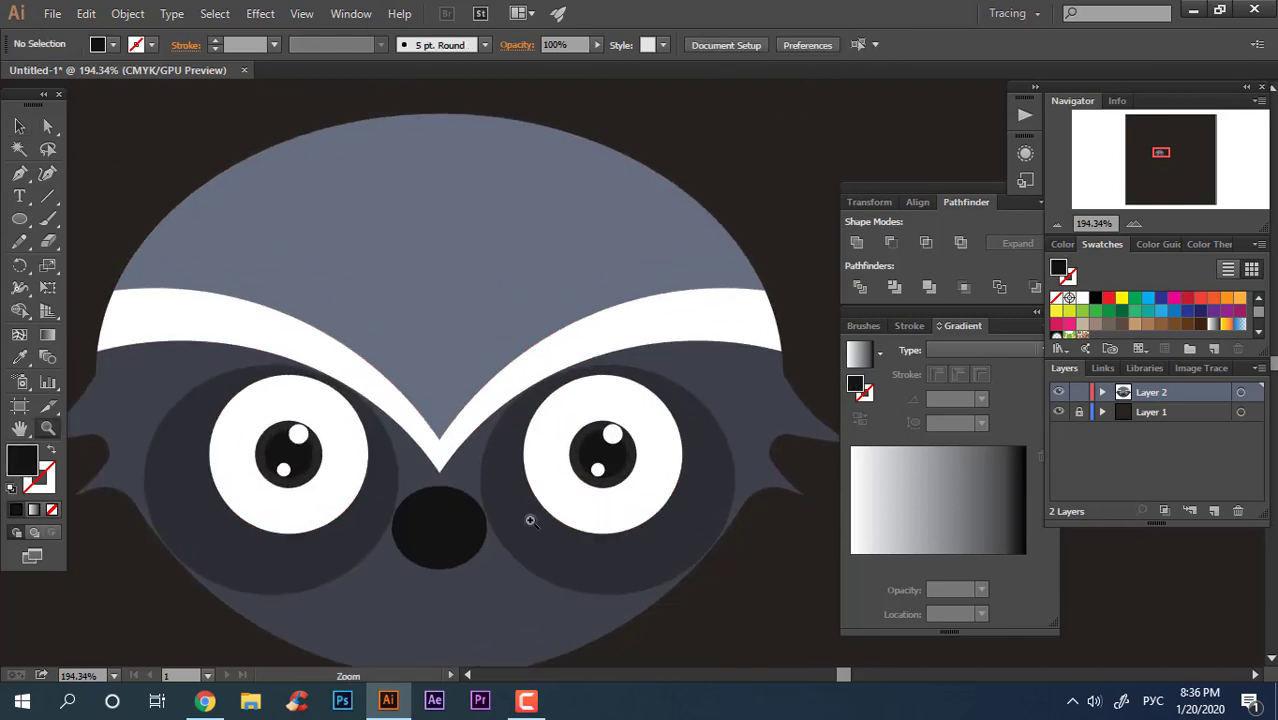
drag(479, 552, 598, 403)
drag(478, 326, 505, 328)
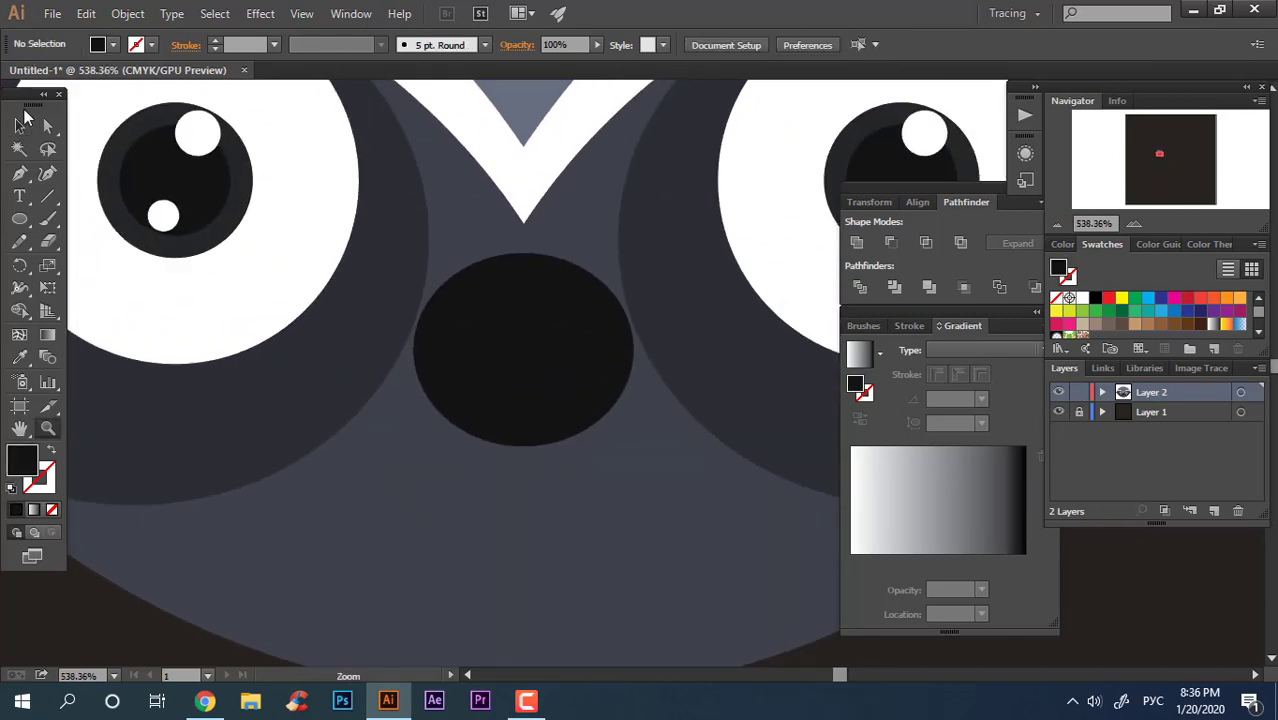
click(20, 148)
click(20, 126)
click(530, 350)
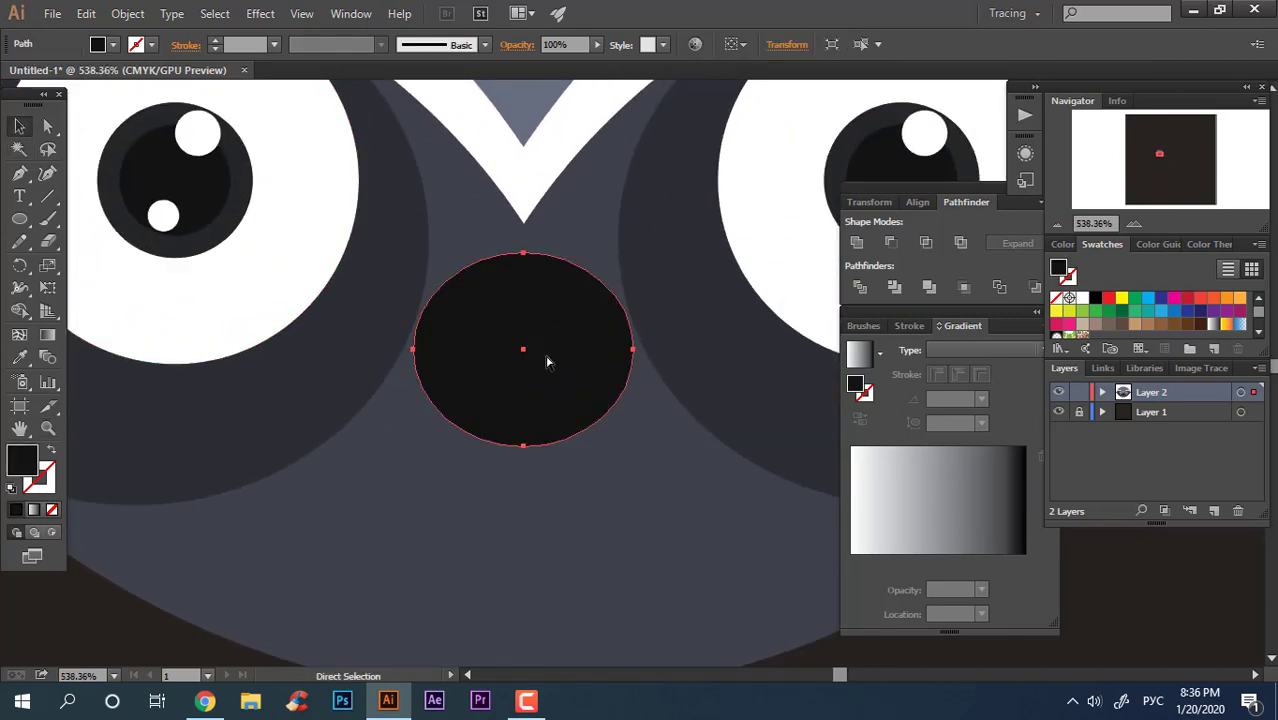
drag(634, 447, 547, 320)
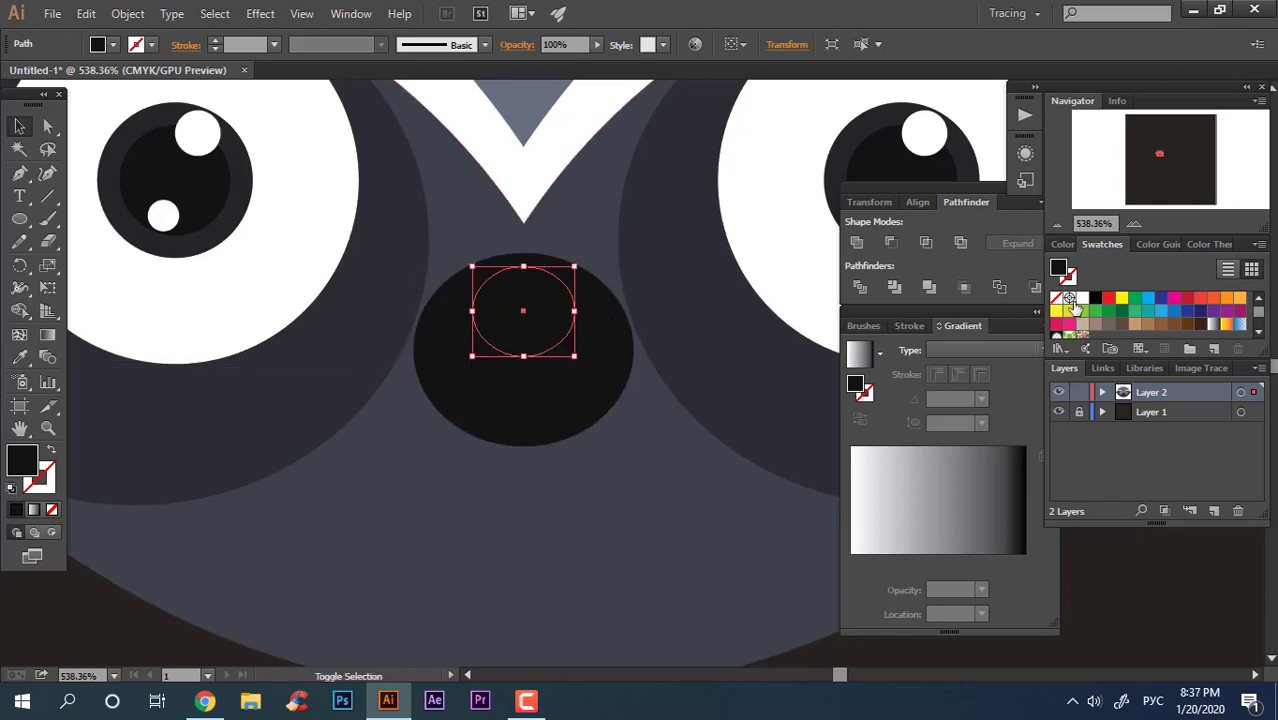
Fill the small nose ellipse with white as a highlight.
click(1082, 299)
key(z)
drag(663, 304, 585, 382)
drag(613, 368, 562, 368)
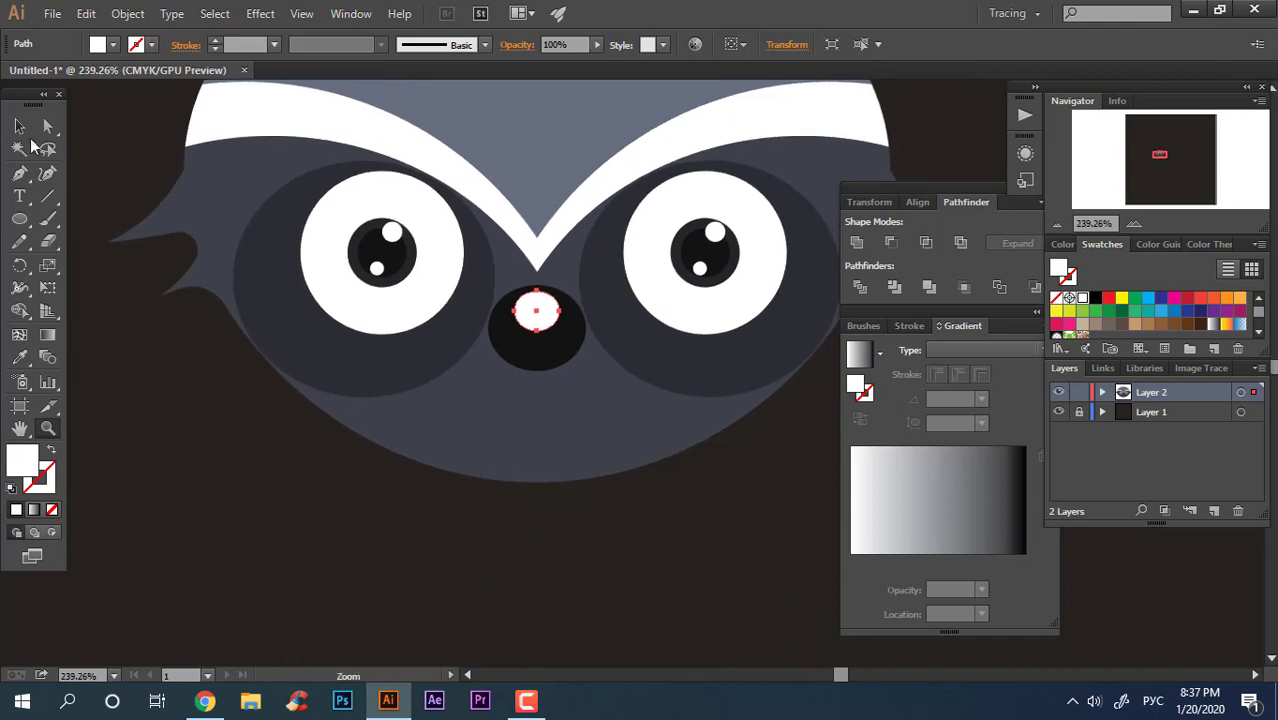
click(21, 128)
click(776, 563)
Draw an L-shaped mouth path down from the nose and to its right, stroked in the eye surround's dark colour without fill.
key(z)
drag(502, 412, 540, 430)
click(20, 175)
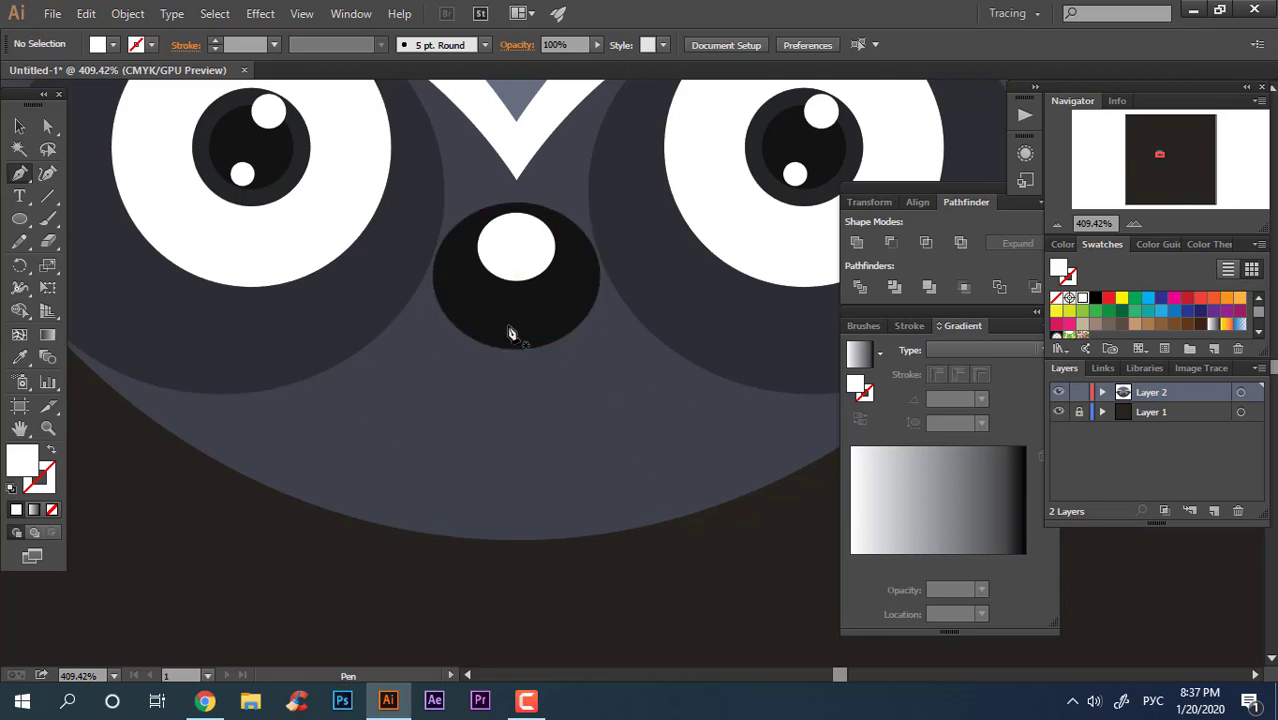
click(516, 460)
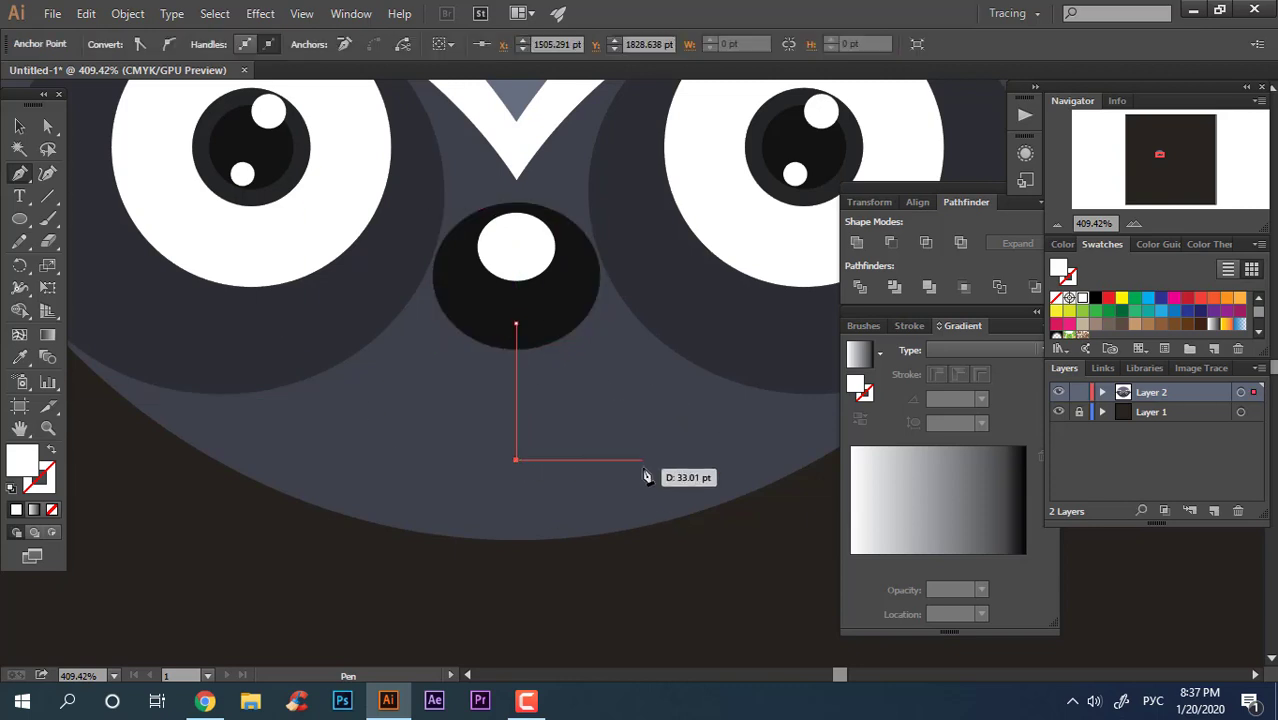
click(632, 460)
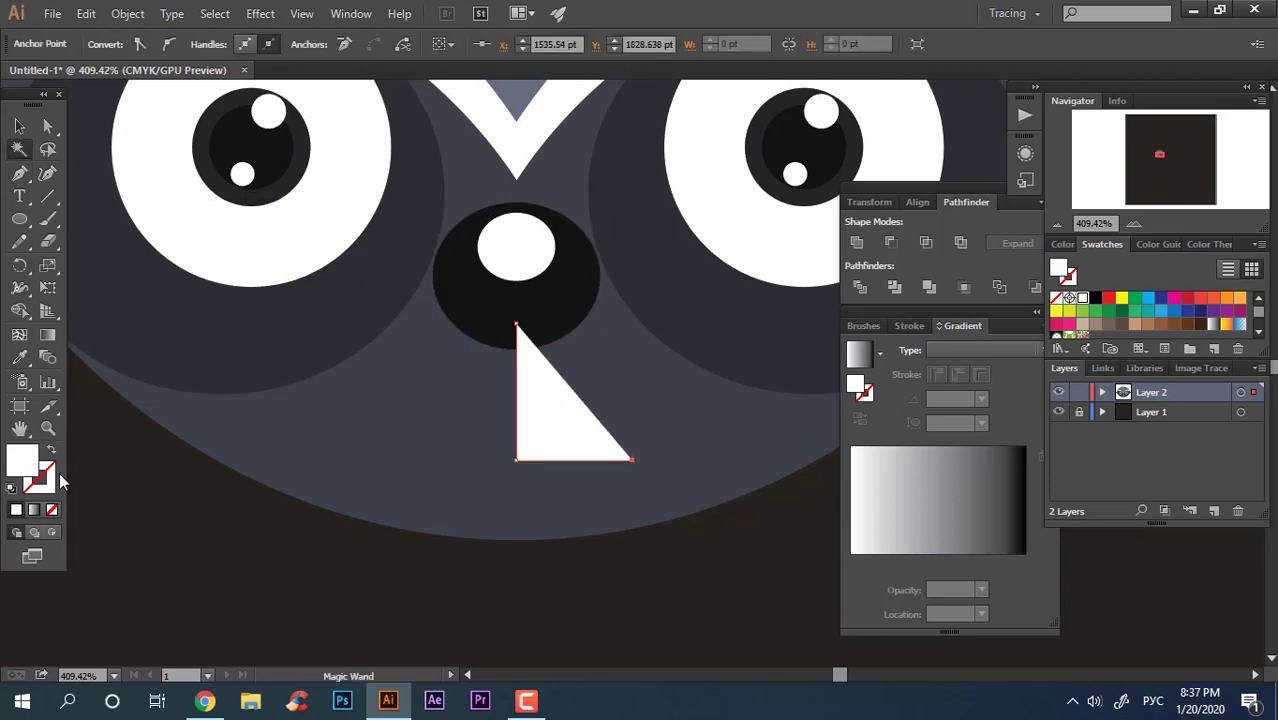
click(24, 369)
click(231, 328)
key(shift+x)
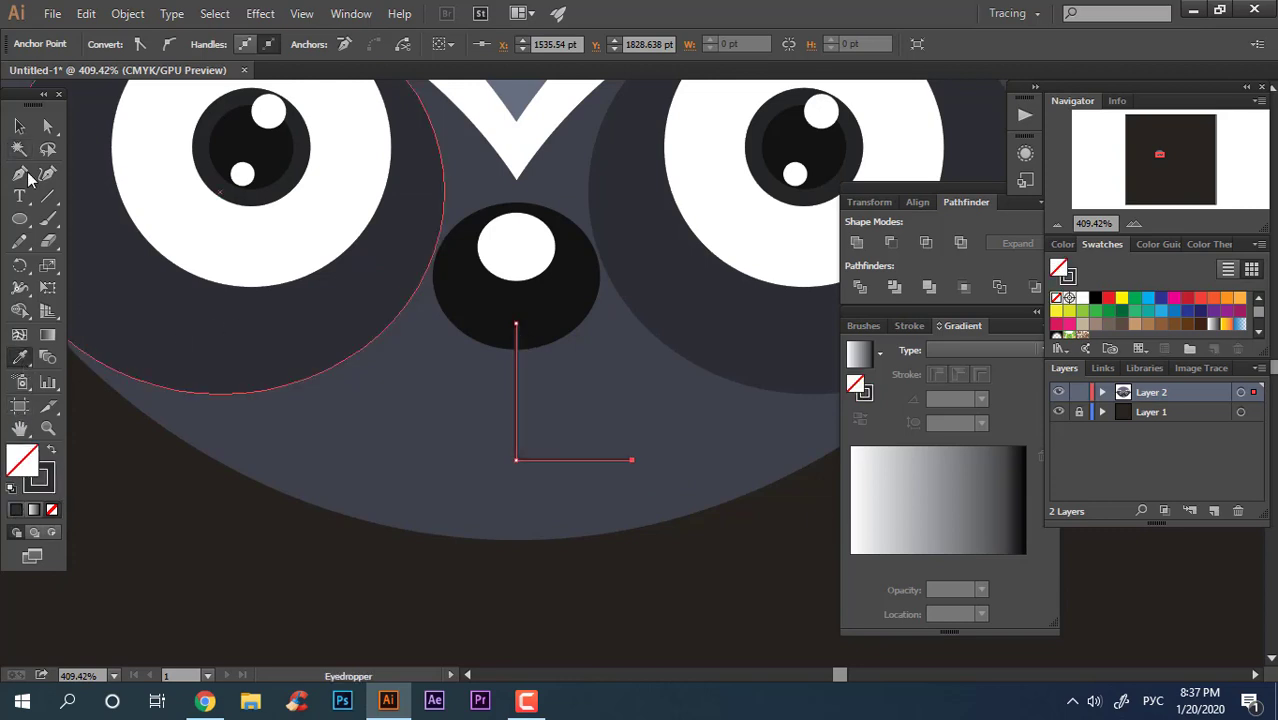
Try to bend the mouth's horizontal segment, and add a straight line on the other side of the vertical line.
click(50, 174)
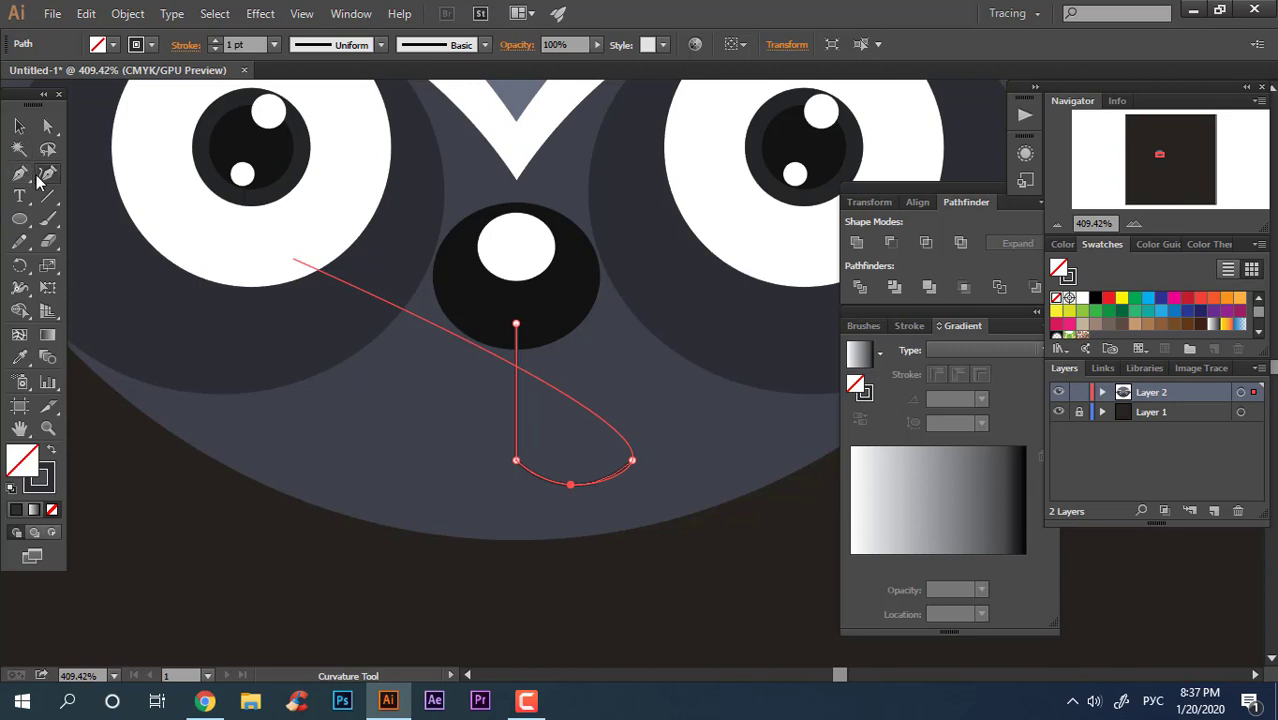
key(Delete)
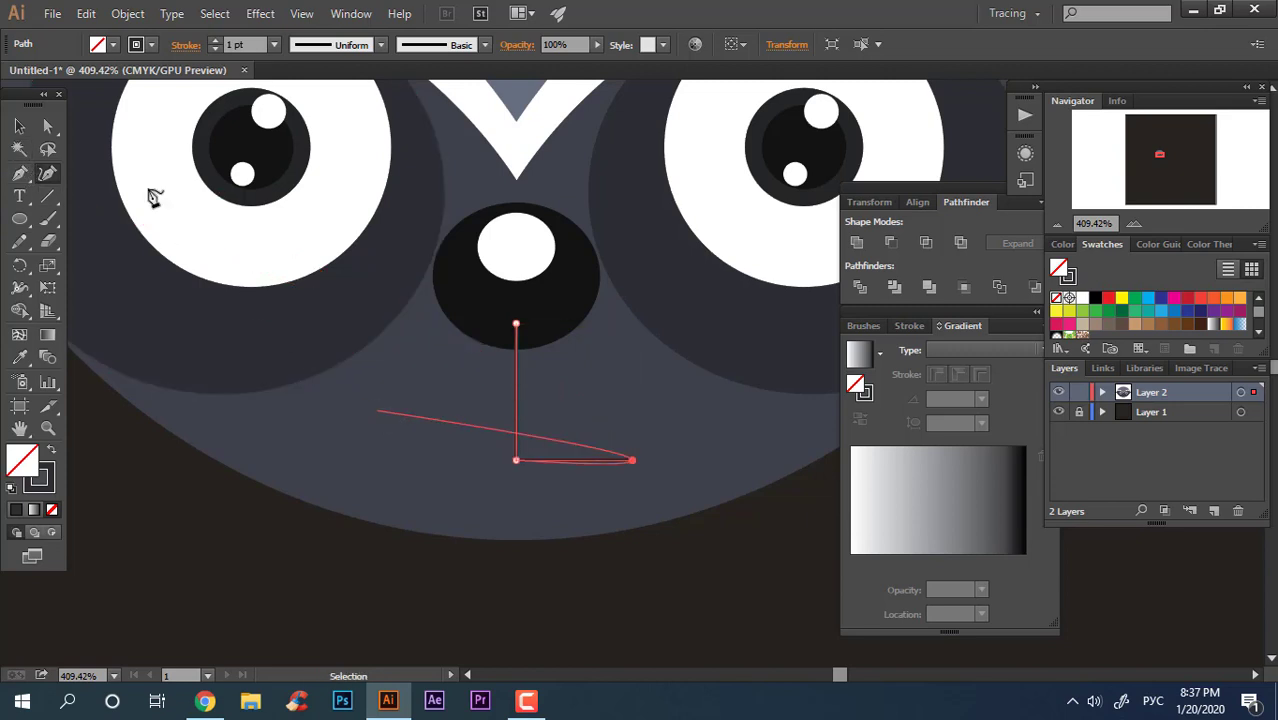
click(20, 174)
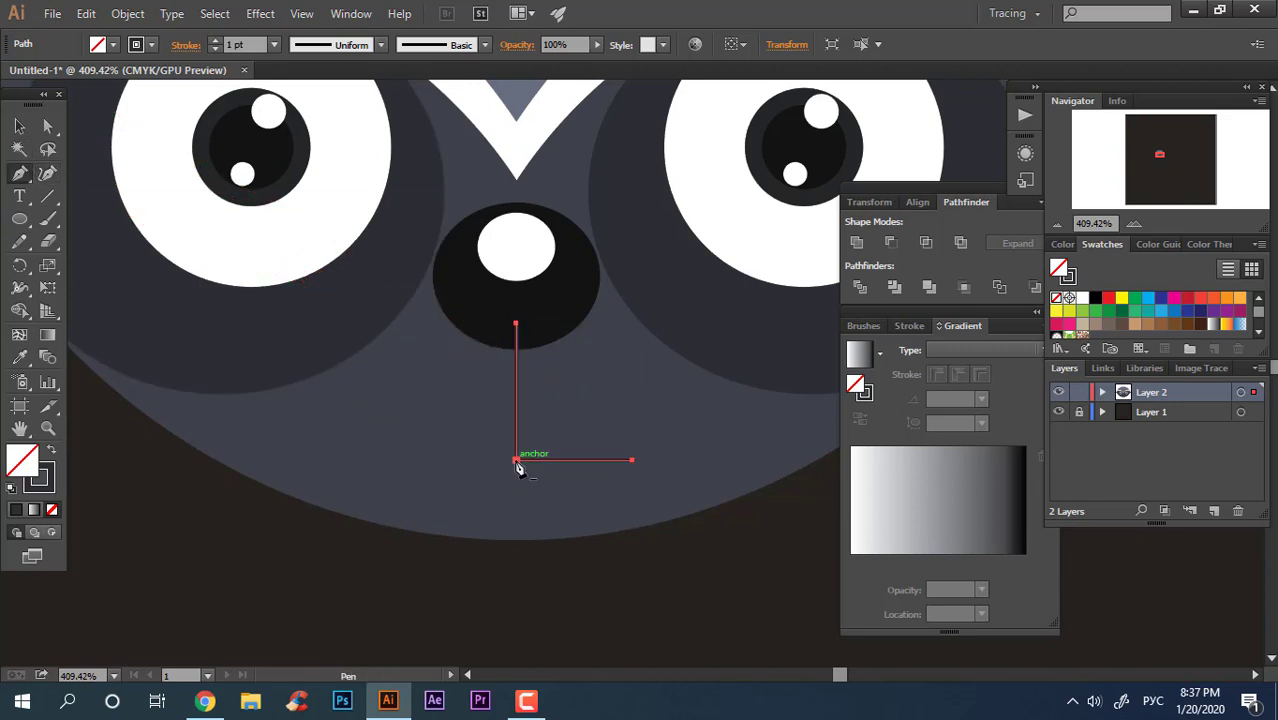
drag(518, 468, 416, 459)
click(19, 127)
click(766, 597)
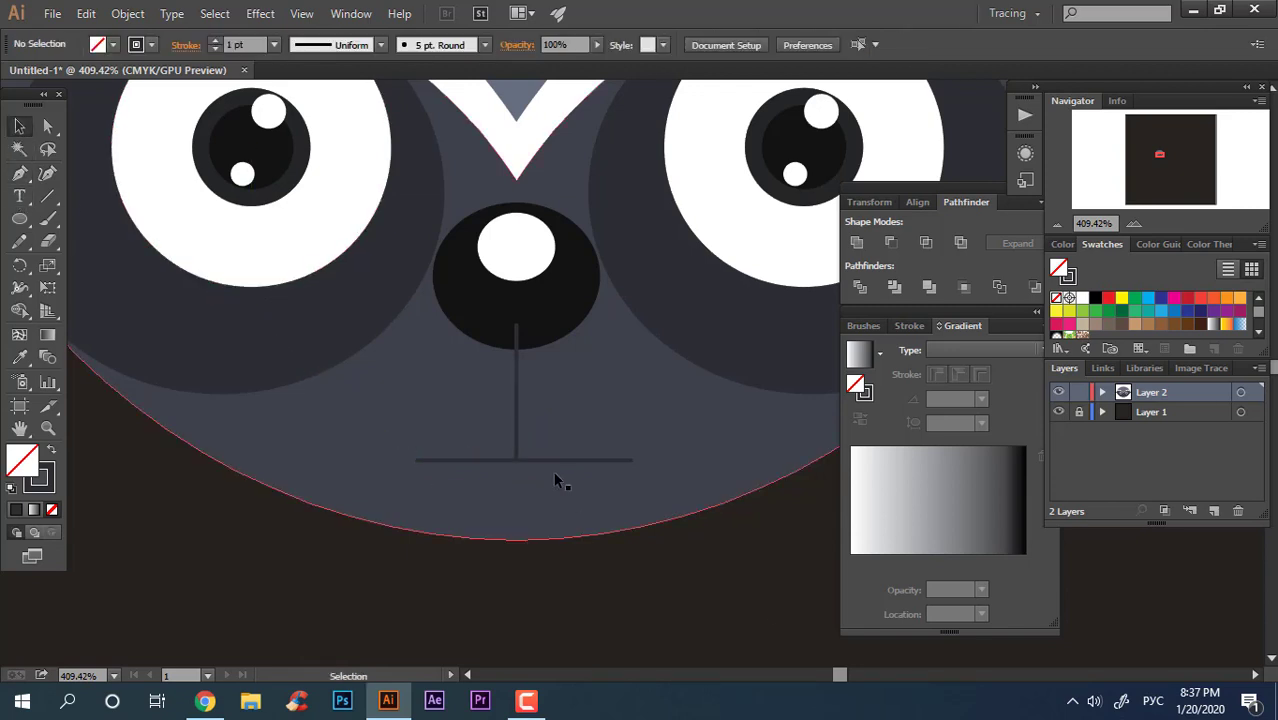
Try to bend the left mouth line downward with the Curvature tool, and undo both the bend and the line.
click(512, 461)
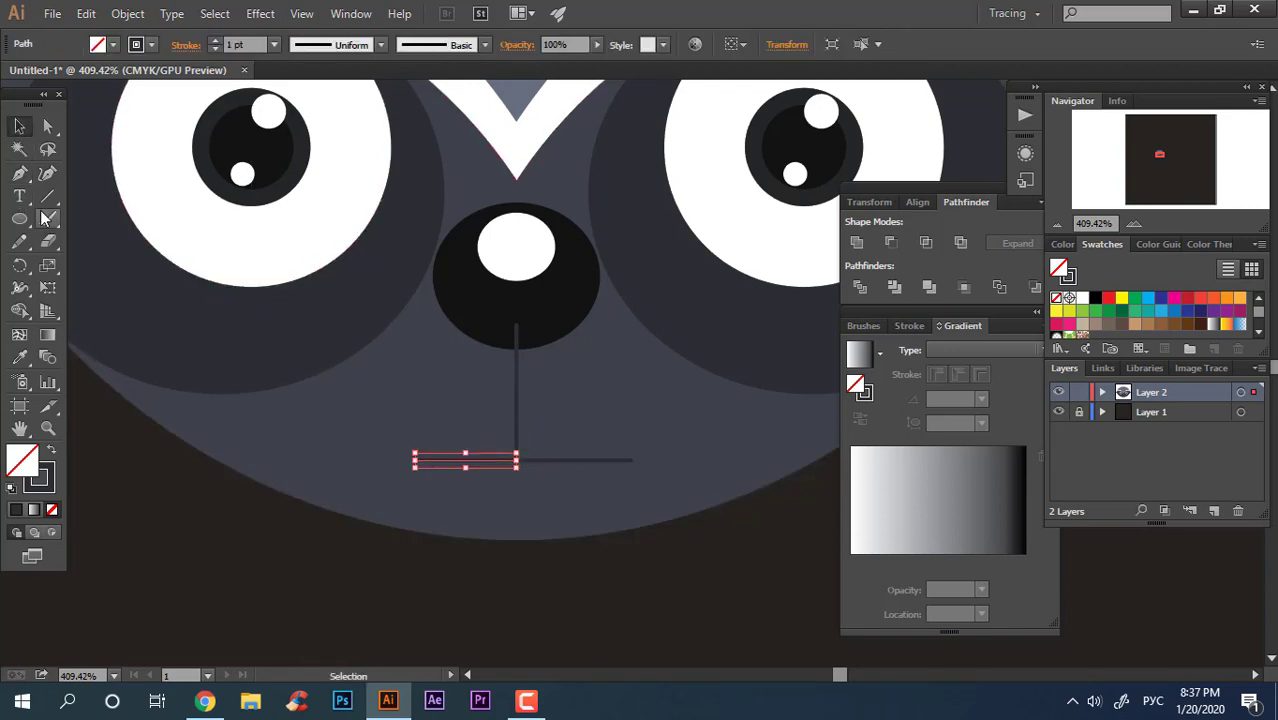
click(48, 174)
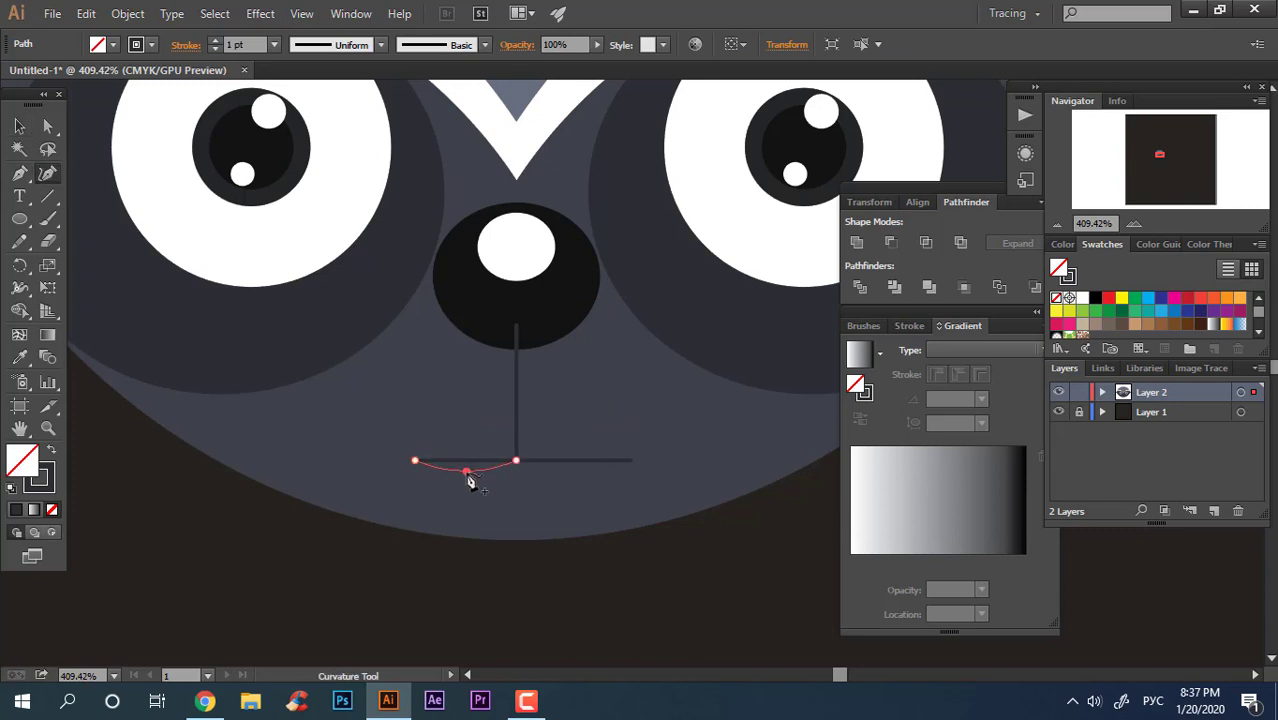
key(v)
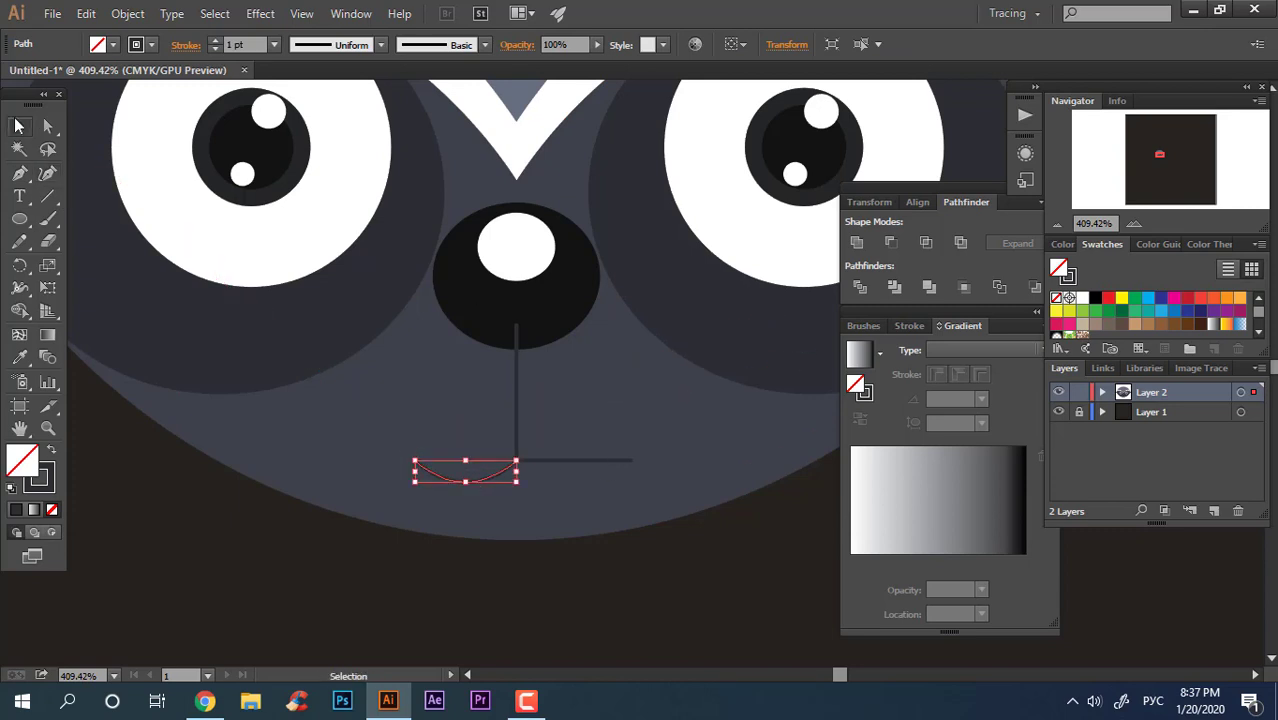
click(766, 587)
key(ctrl+z)
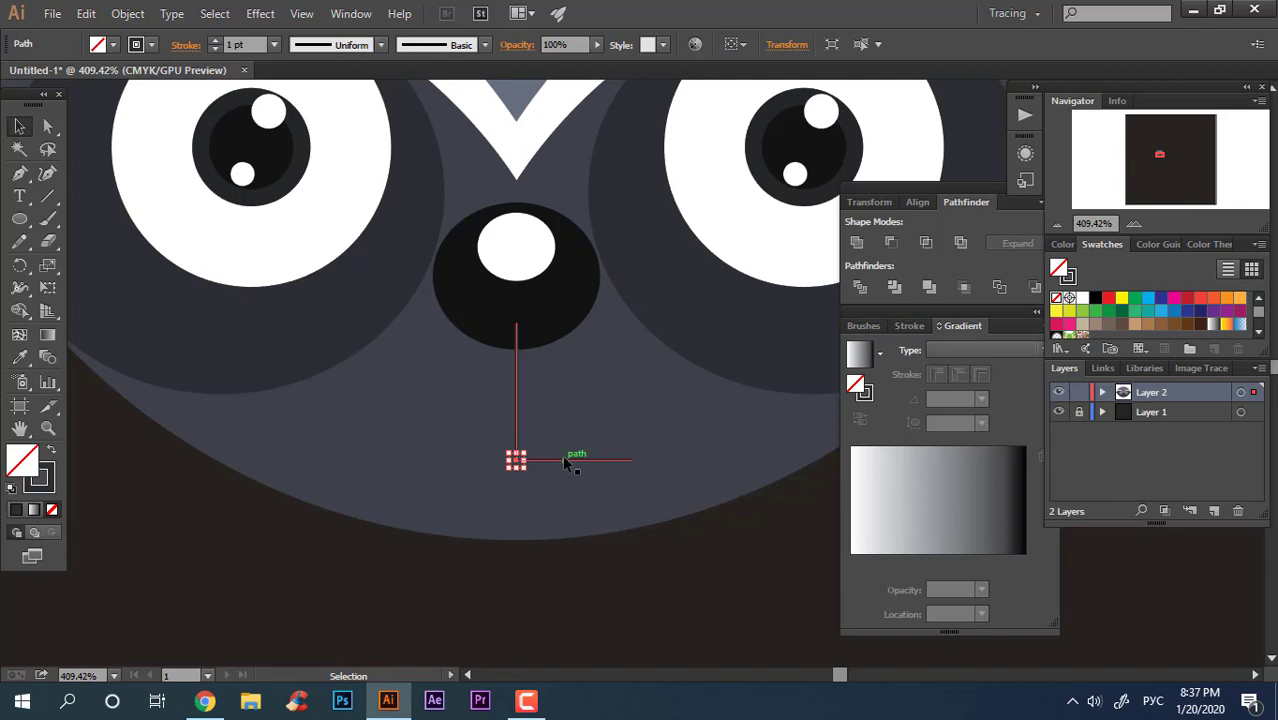
Try to reflect an in-place copy of the L-shaped mouth path.
key(z)
drag(650, 556, 830, 604)
key(space)
drag(541, 504, 625, 560)
drag(565, 530, 628, 531)
click(19, 126)
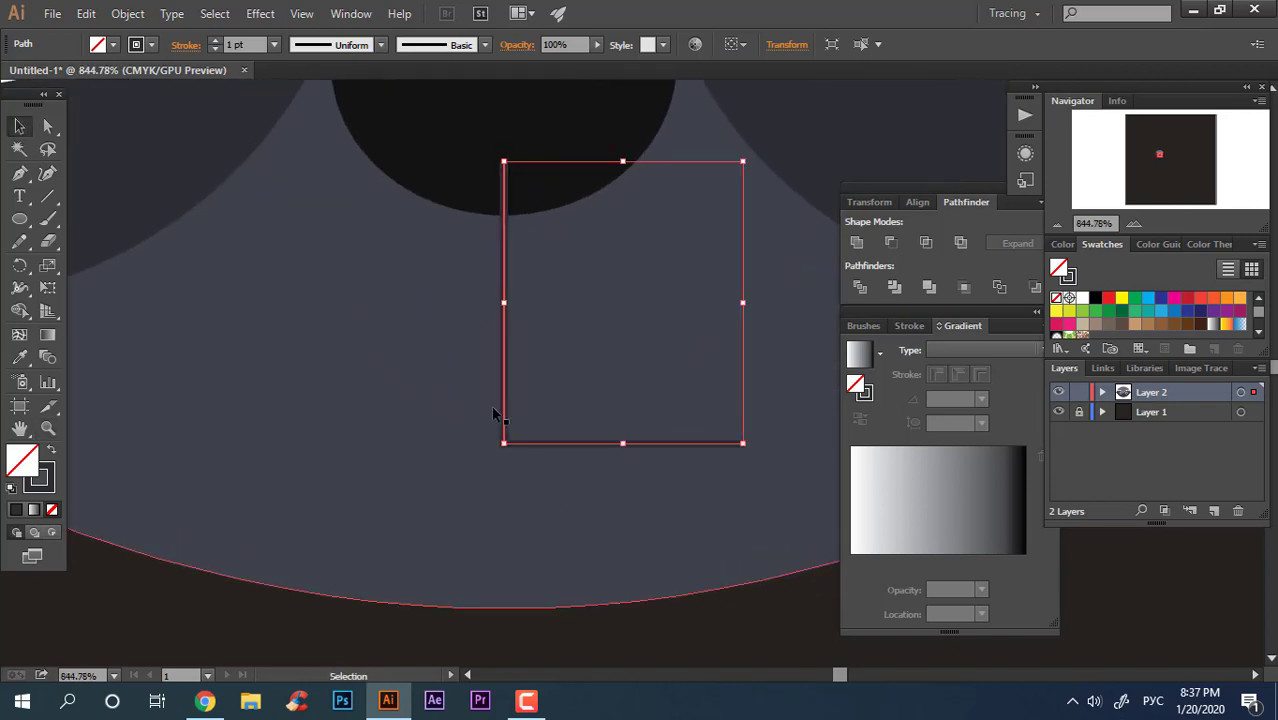
right_click(505, 440)
mouse_move(630, 388)
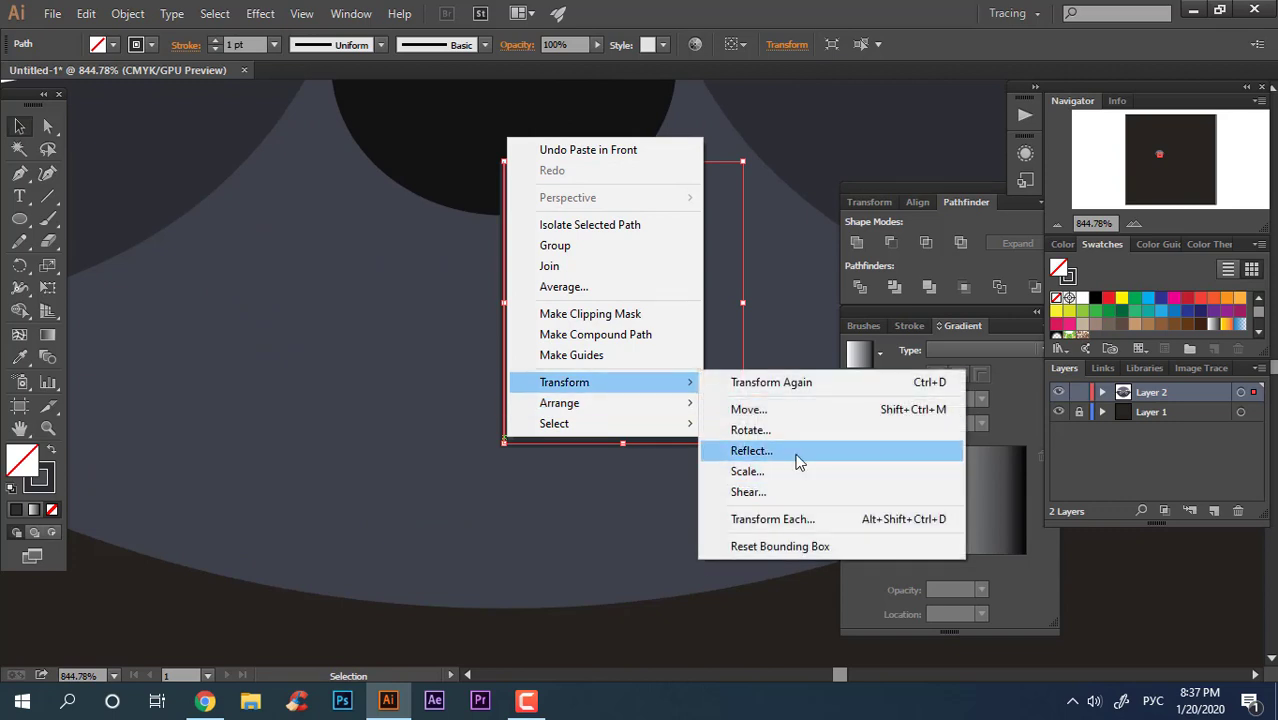
click(795, 452)
click(905, 460)
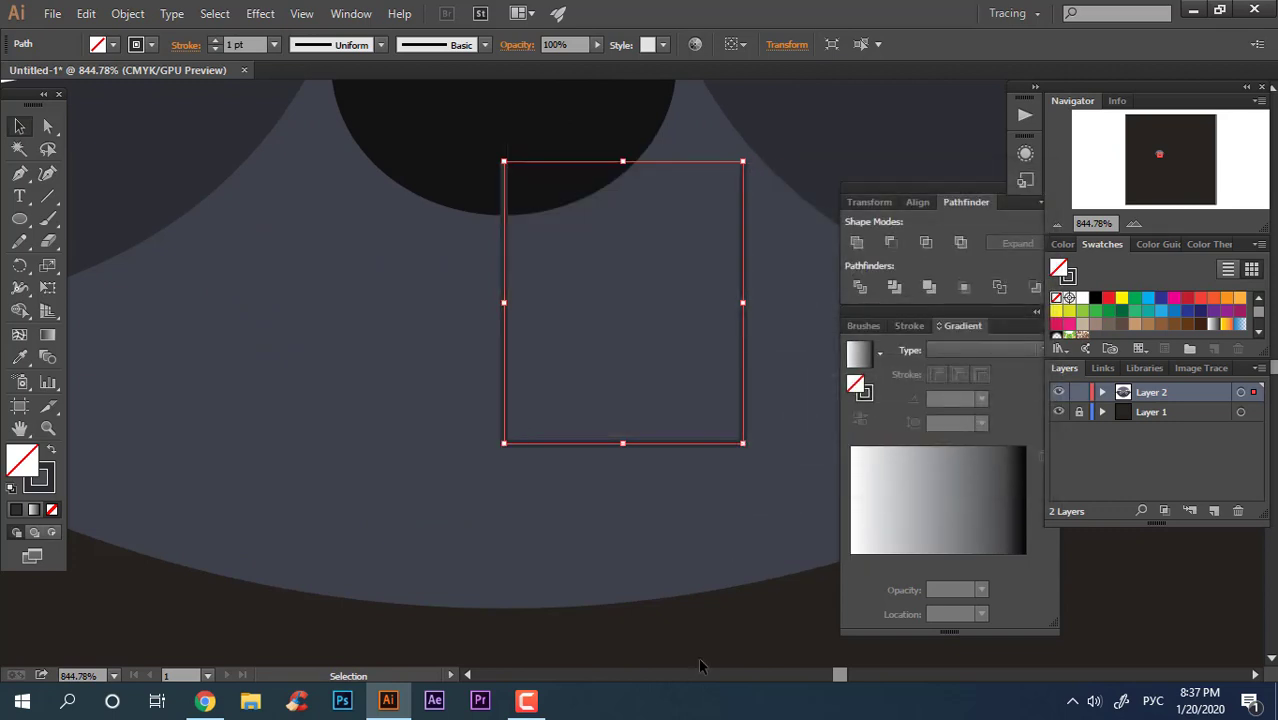
click(763, 634)
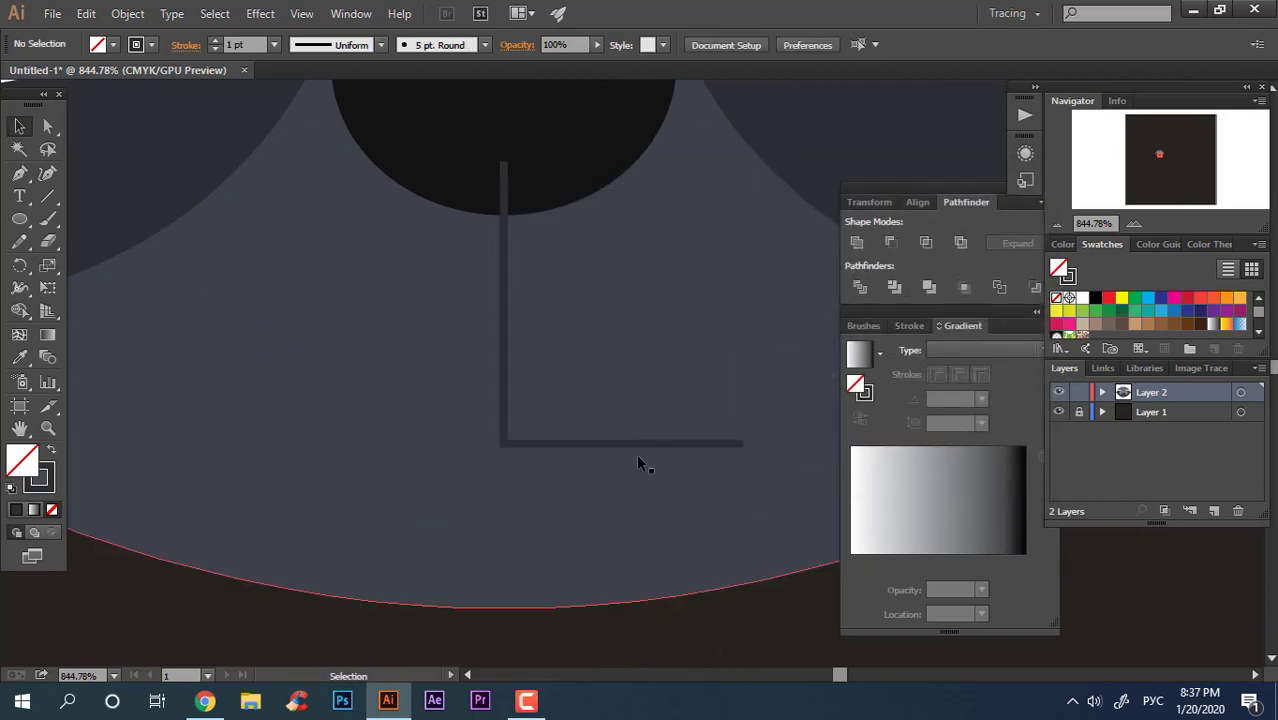
Thicken the L-shaped mouth path's stroke to 10 pt and give it round caps.
click(636, 450)
click(634, 442)
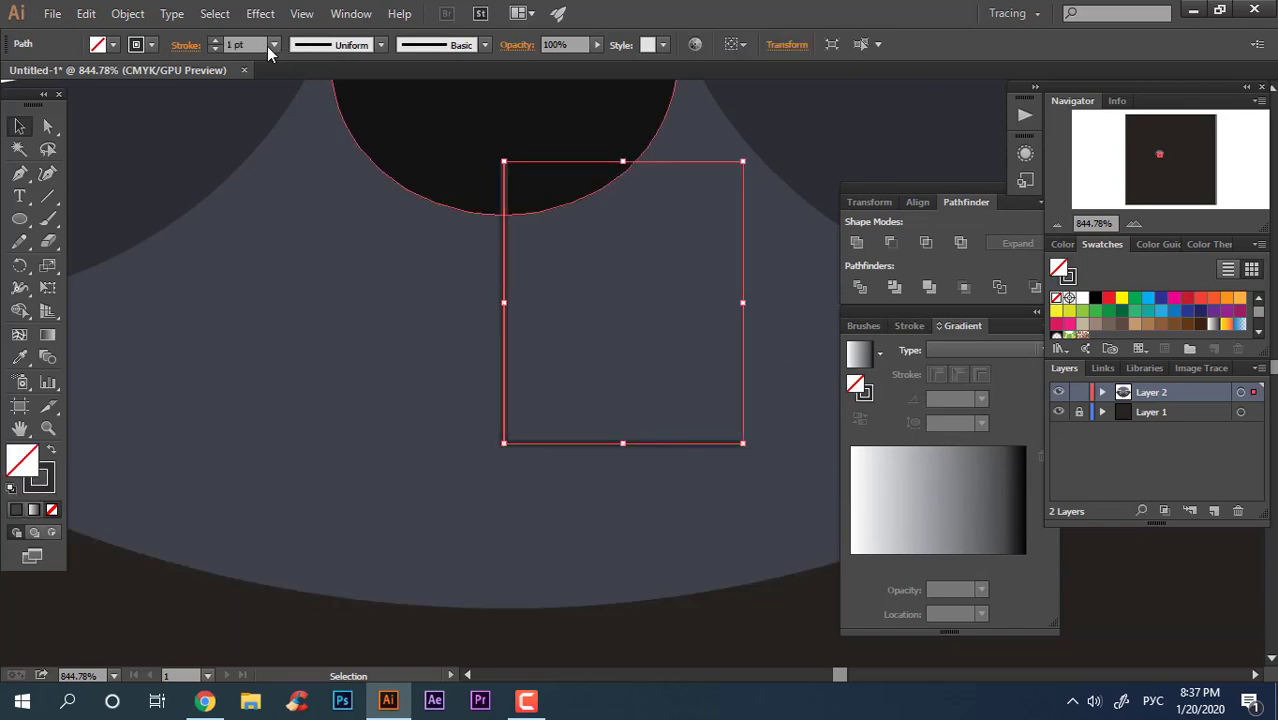
text(20)
key(Return)
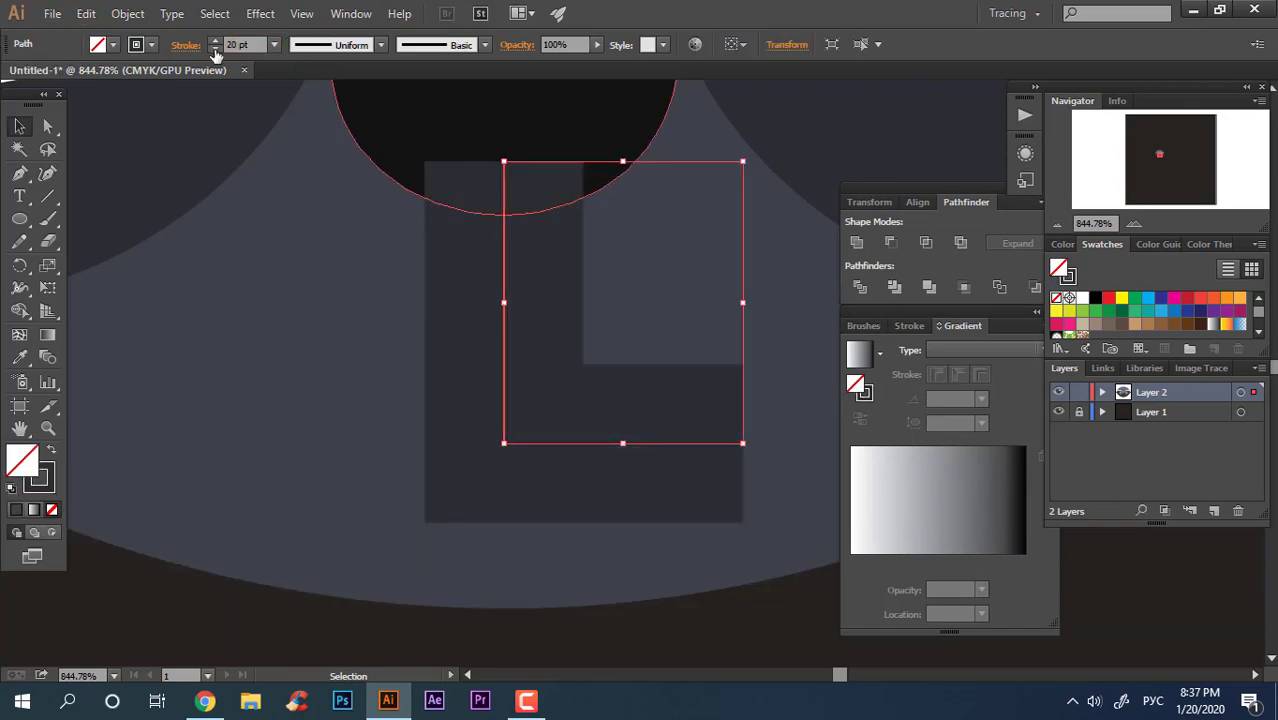
text(10)
key(Return)
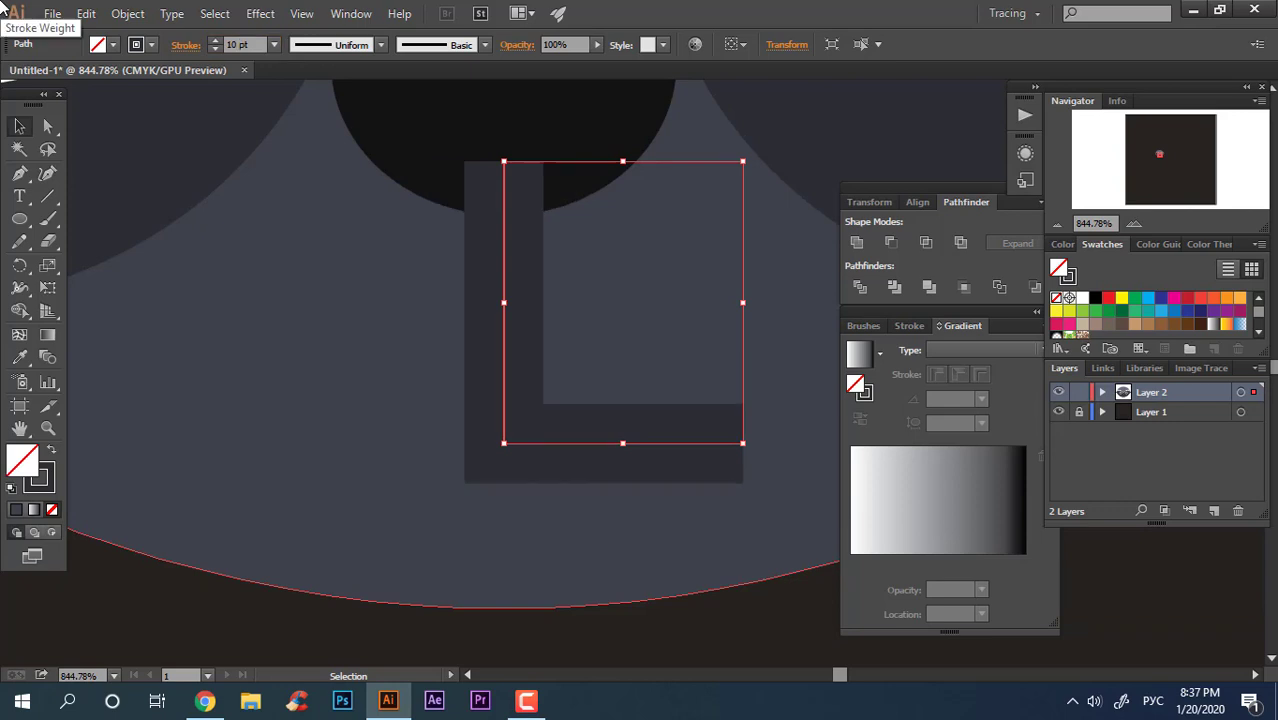
click(195, 46)
click(95, 92)
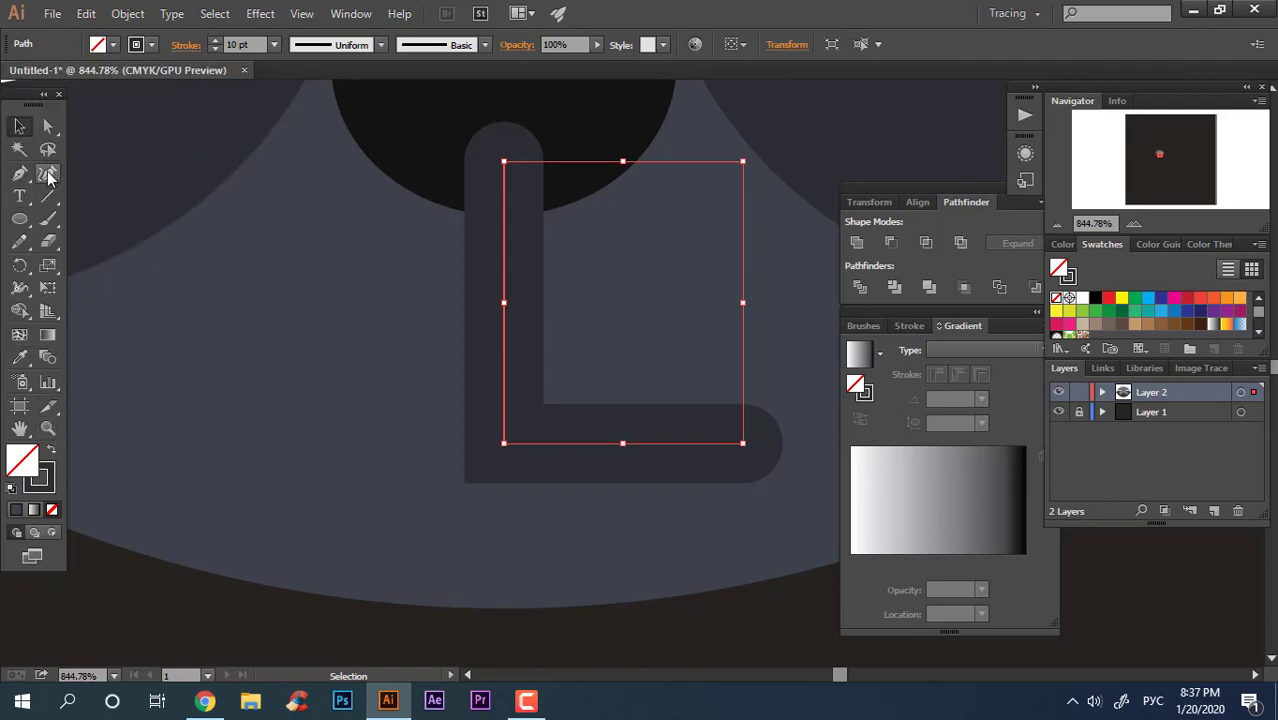
Bend the mouth path's horizontal segment downward into a smile curve and delete the leftover thin duplicate path.
click(48, 175)
drag(632, 466, 627, 510)
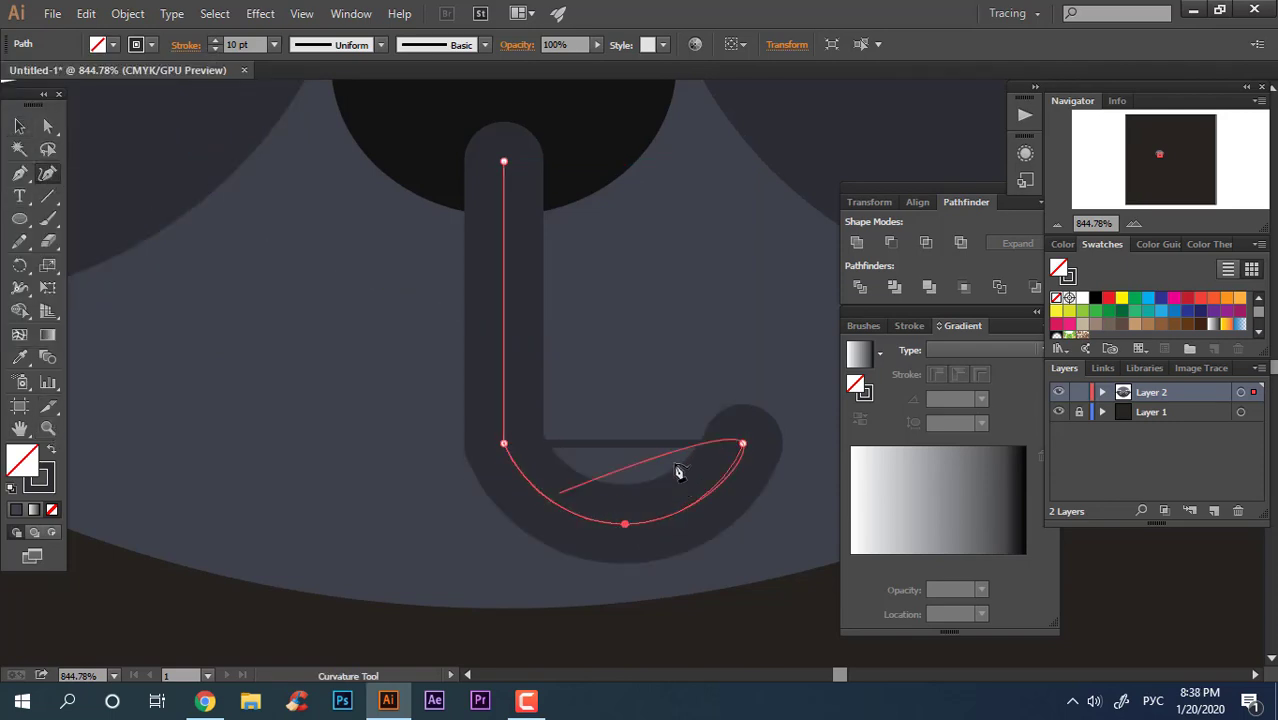
click(19, 126)
key(ctrl+z)
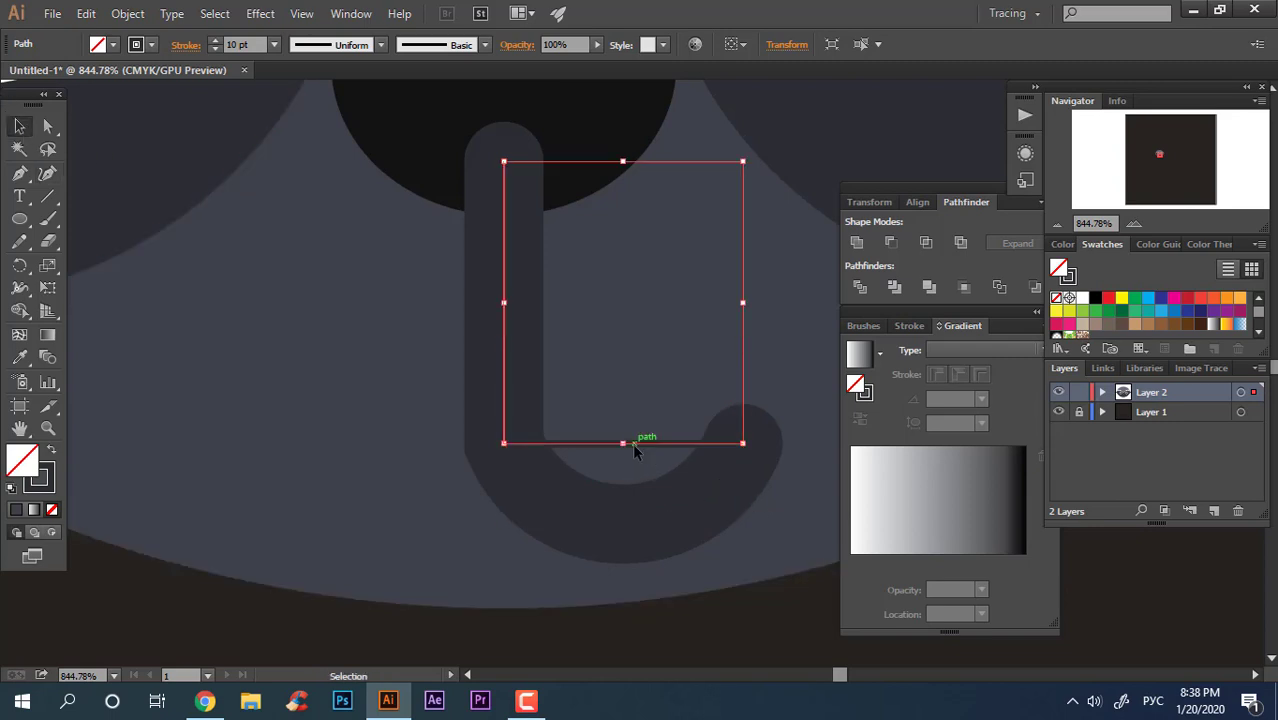
key(Delete)
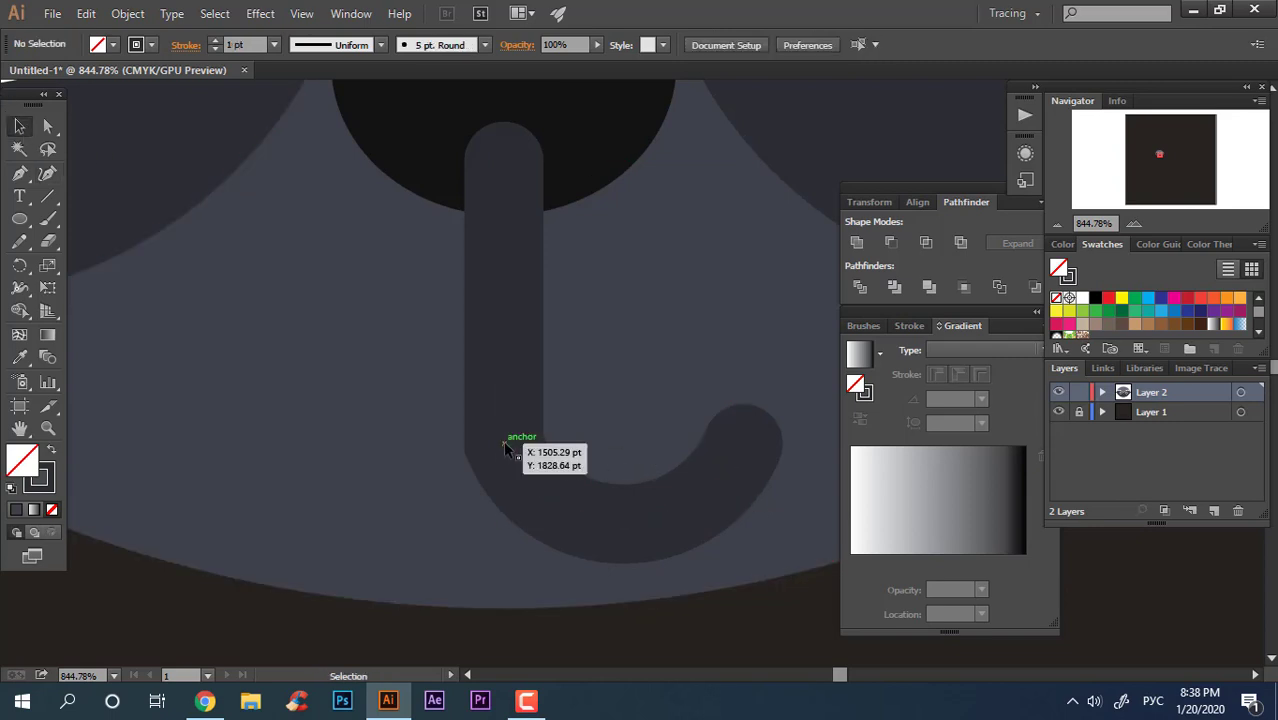
Reflect an in-place copy of the curved mouth path across the vertical axis and place it so both vertical stems coincide.
click(541, 495)
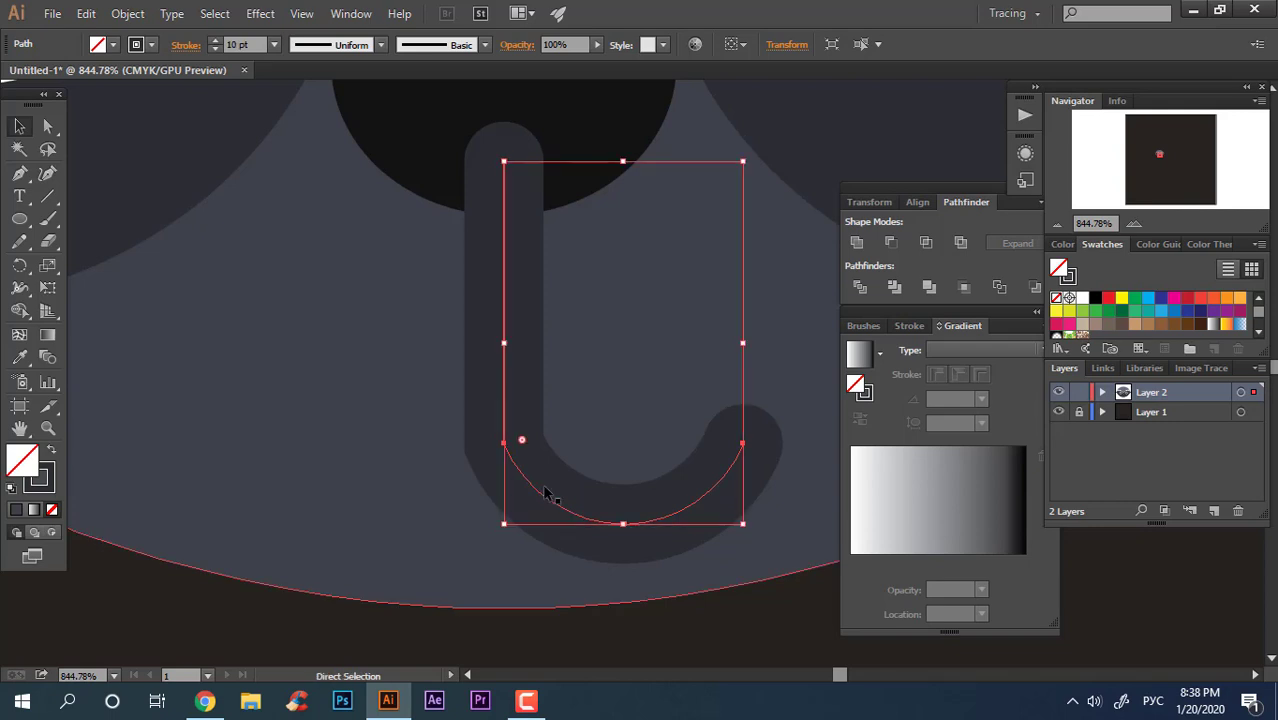
right_click(546, 430)
mouse_move(590, 337)
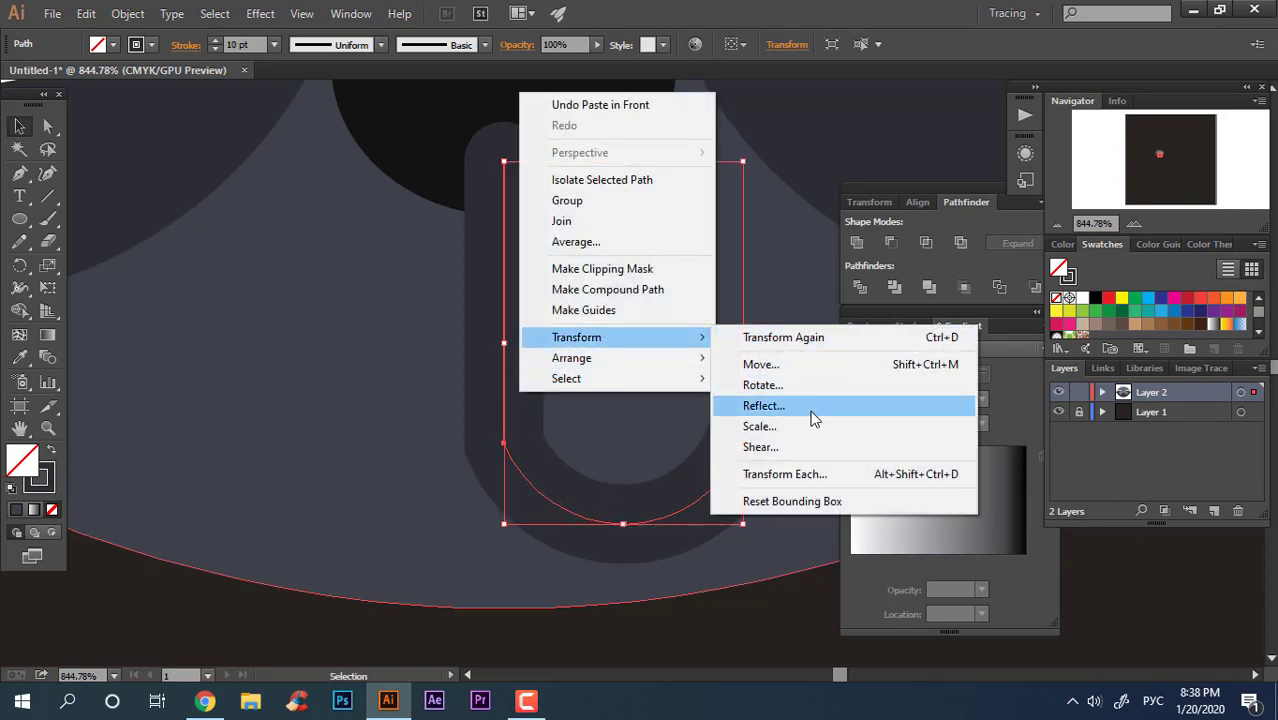
click(812, 410)
click(931, 468)
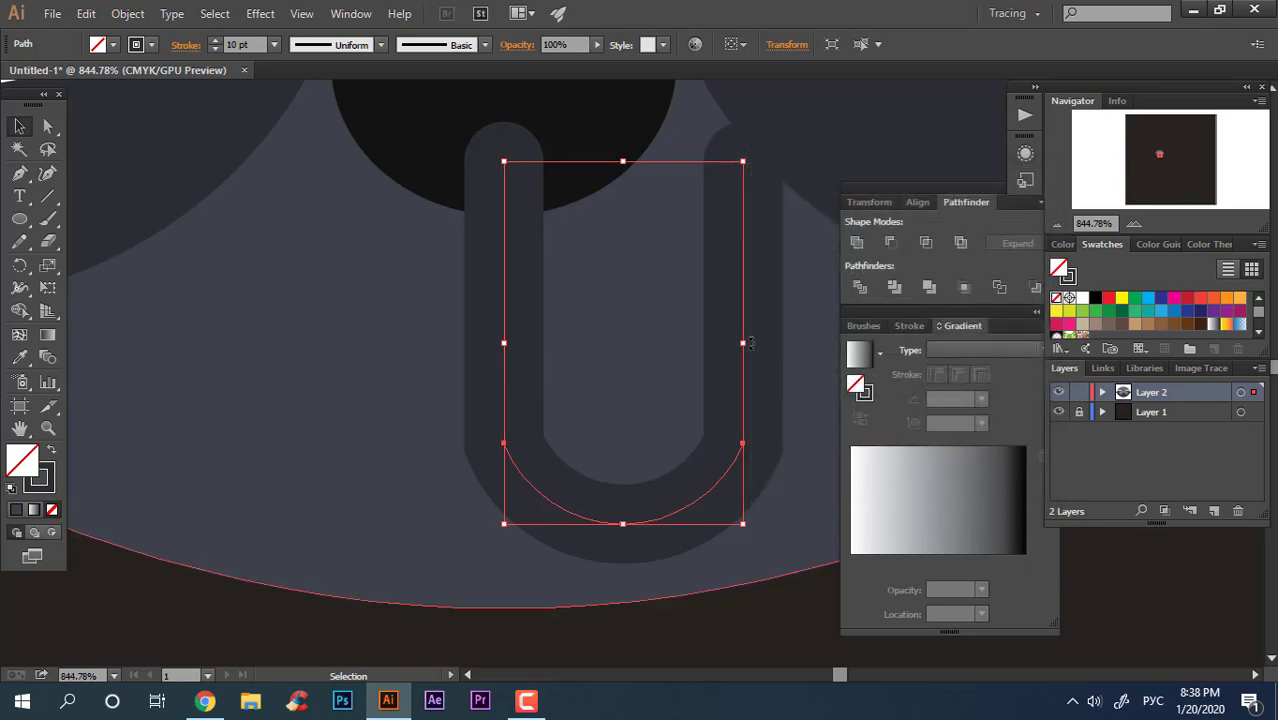
drag(684, 377, 445, 377)
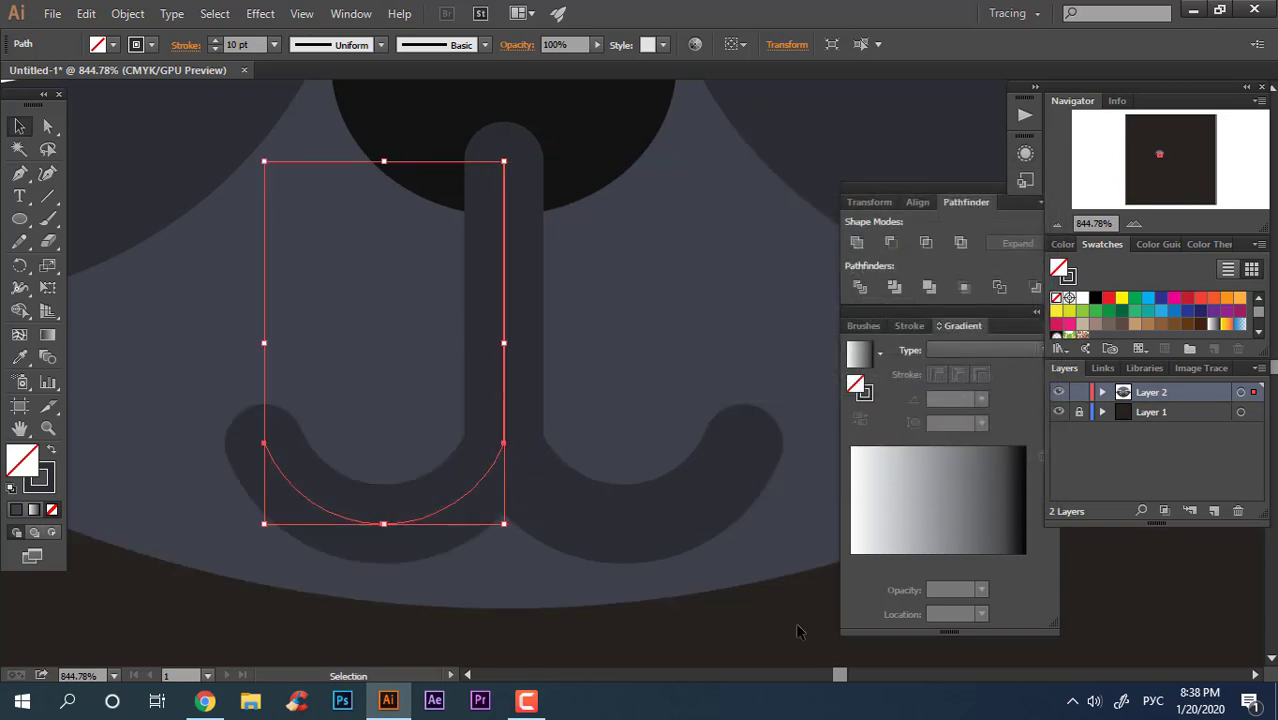
click(798, 632)
Select both mouth halves and round the corners where their stems meet the curved lips.
key(z)
drag(697, 581, 528, 522)
drag(621, 438, 680, 530)
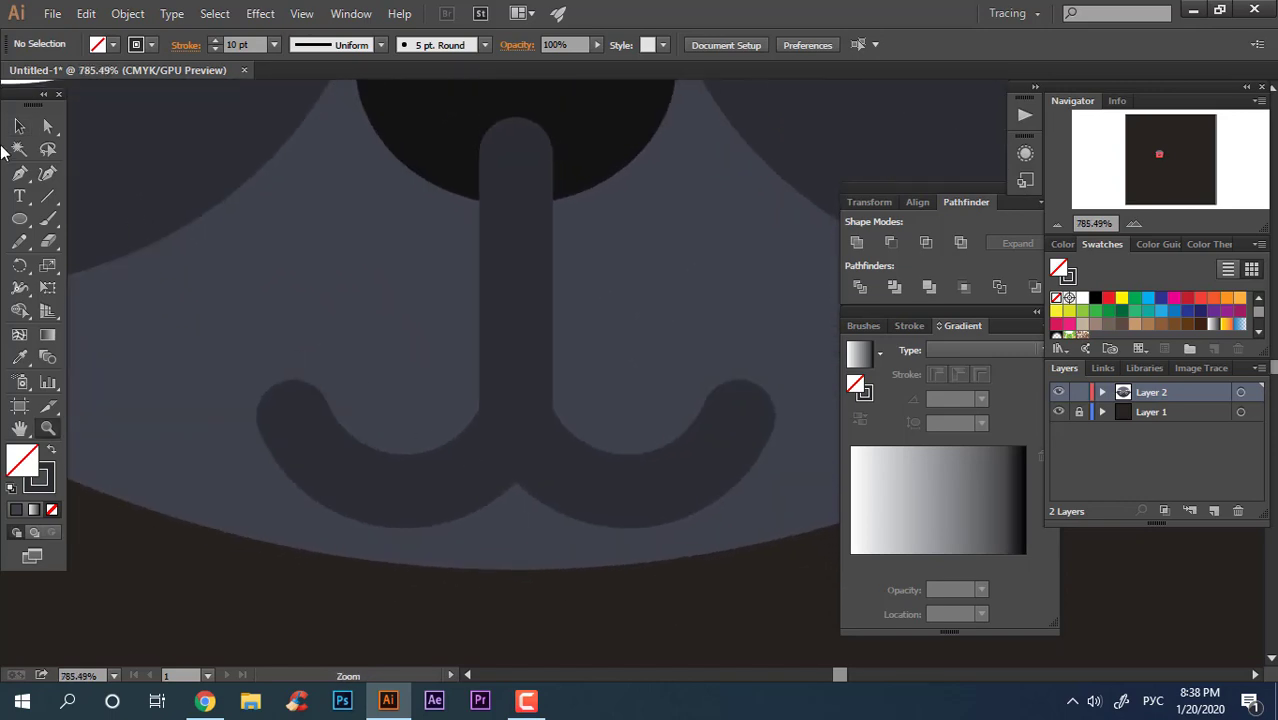
click(516, 289)
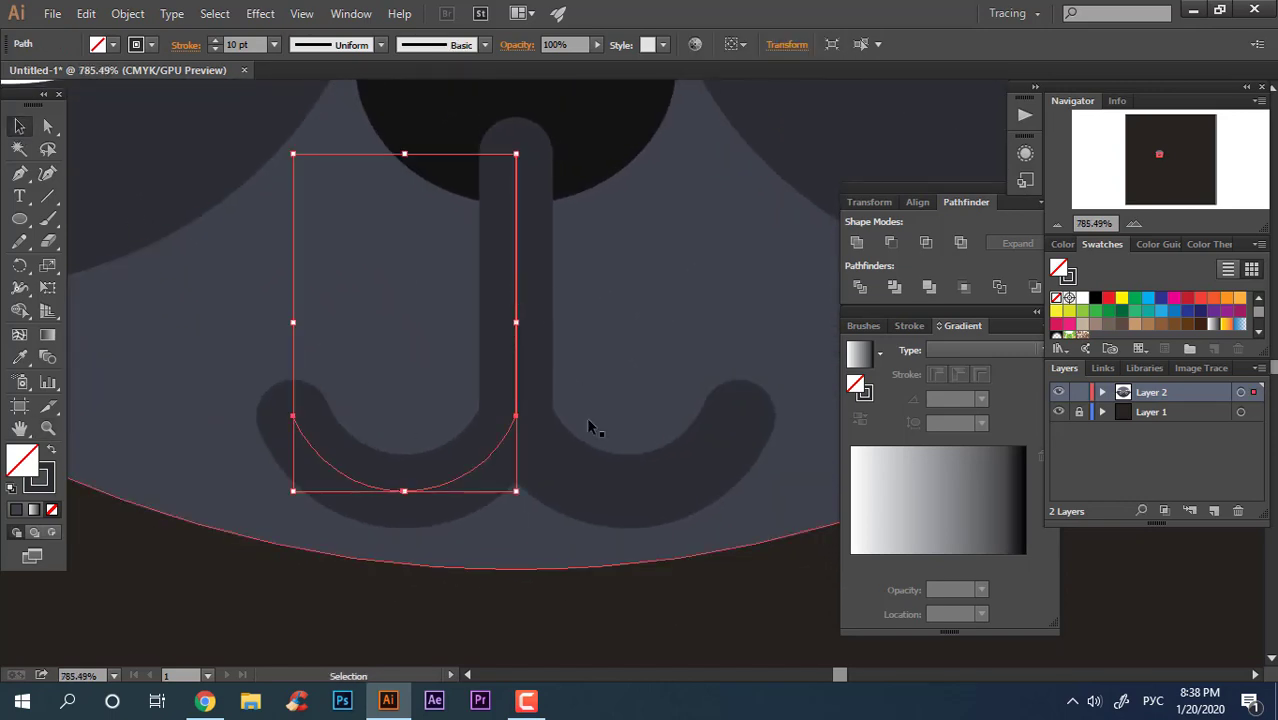
shift+click(582, 478)
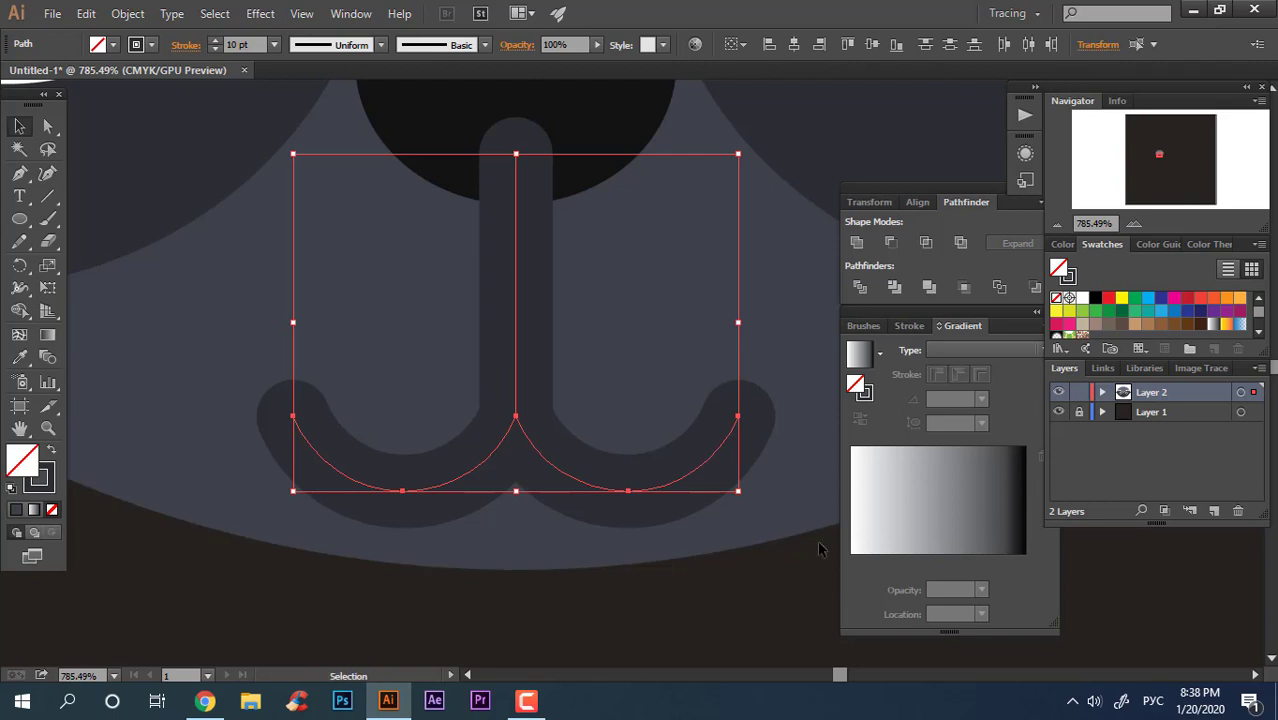
click(127, 13)
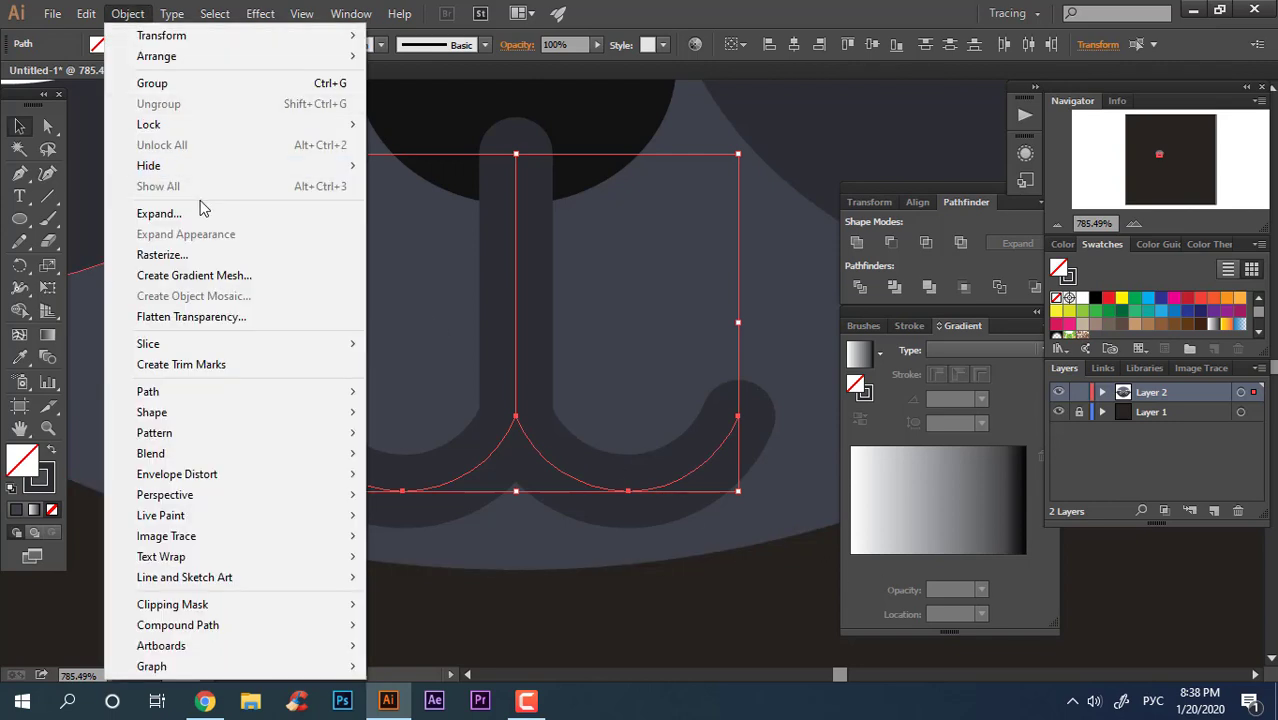
click(45, 128)
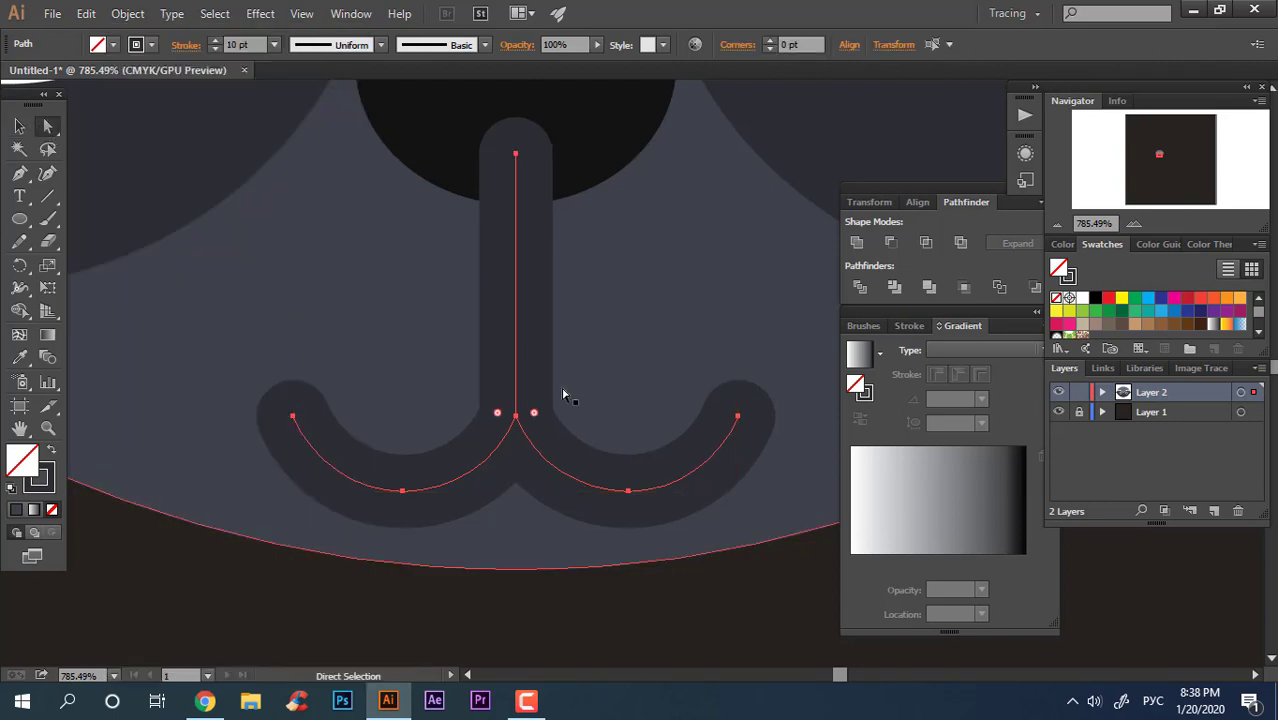
drag(533, 421, 697, 397)
Expand both mouth strokes into filled outlines and unite them into one shape.
click(19, 126)
click(127, 13)
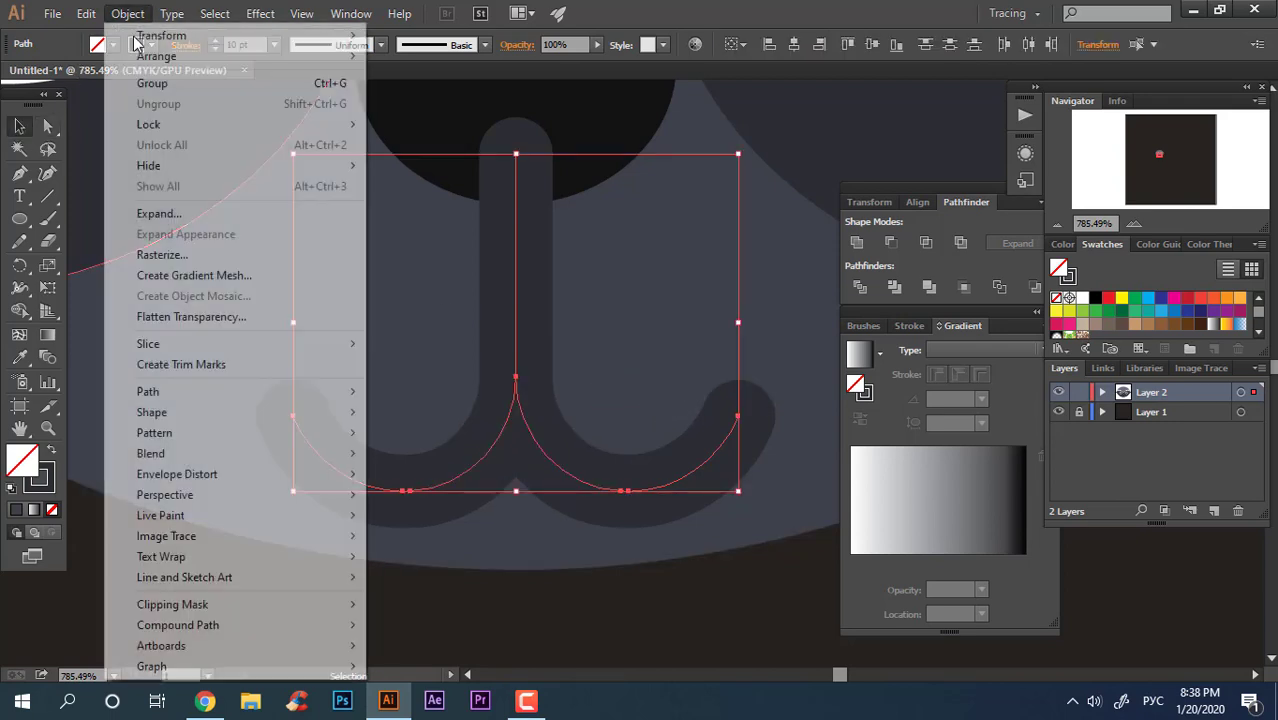
click(206, 219)
click(604, 449)
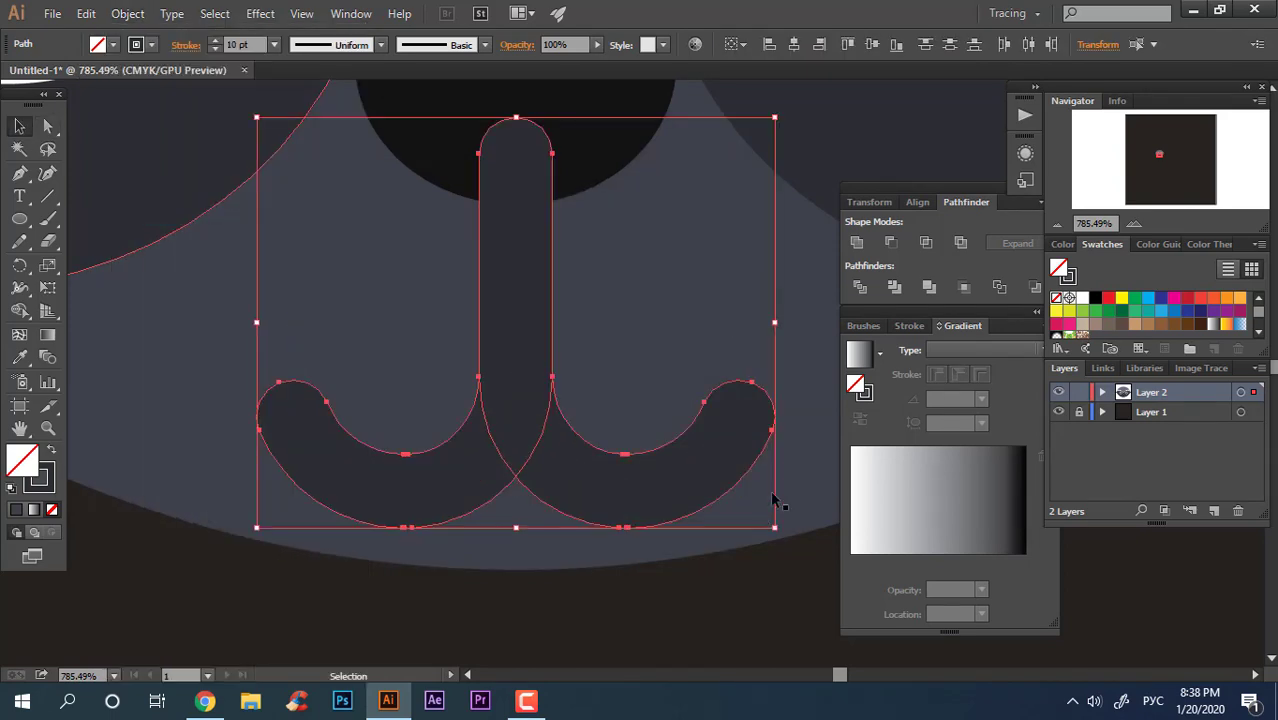
click(857, 242)
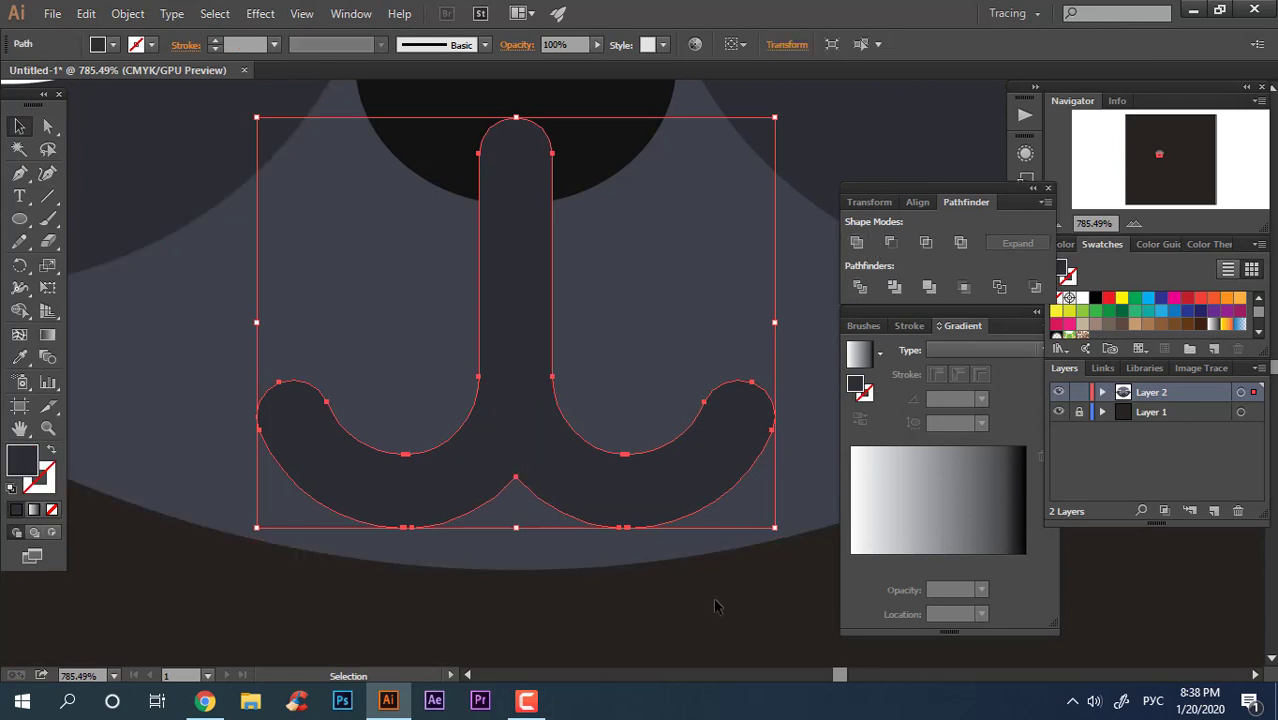
Move the united mouth shape straight up by about 13 pt beneath the nose.
key(a)
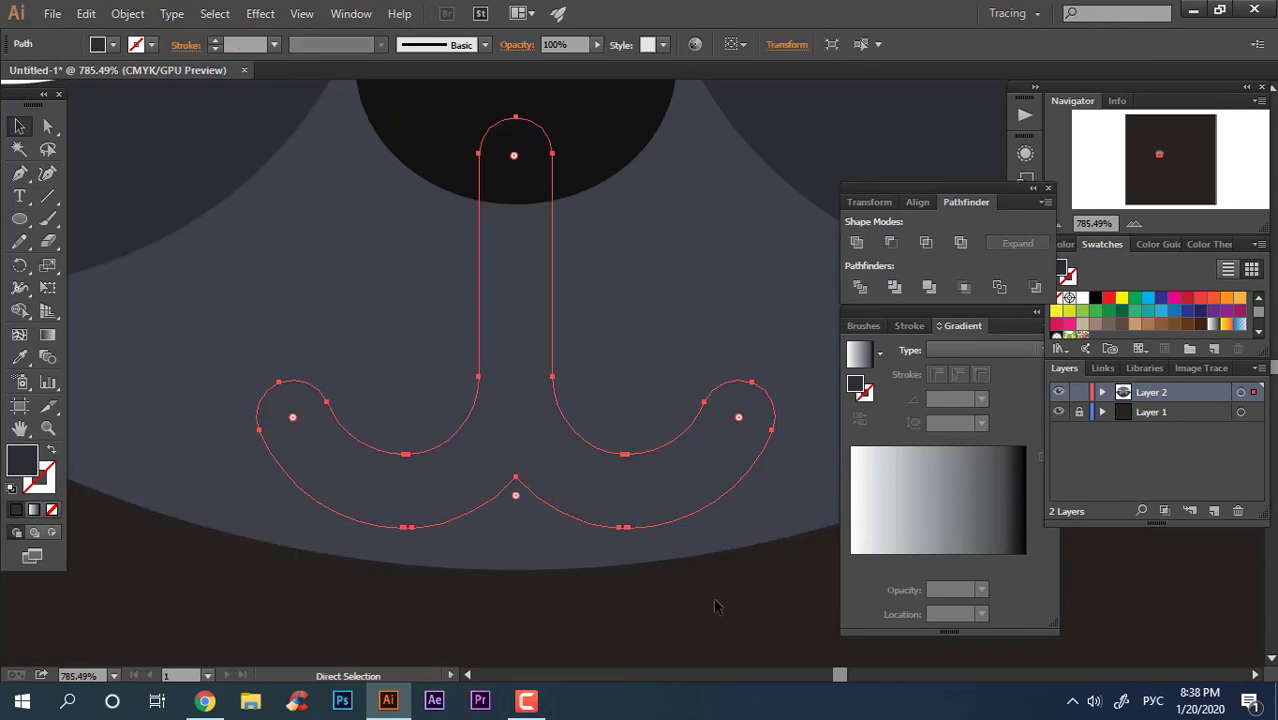
key(v)
drag(604, 430, 610, 393)
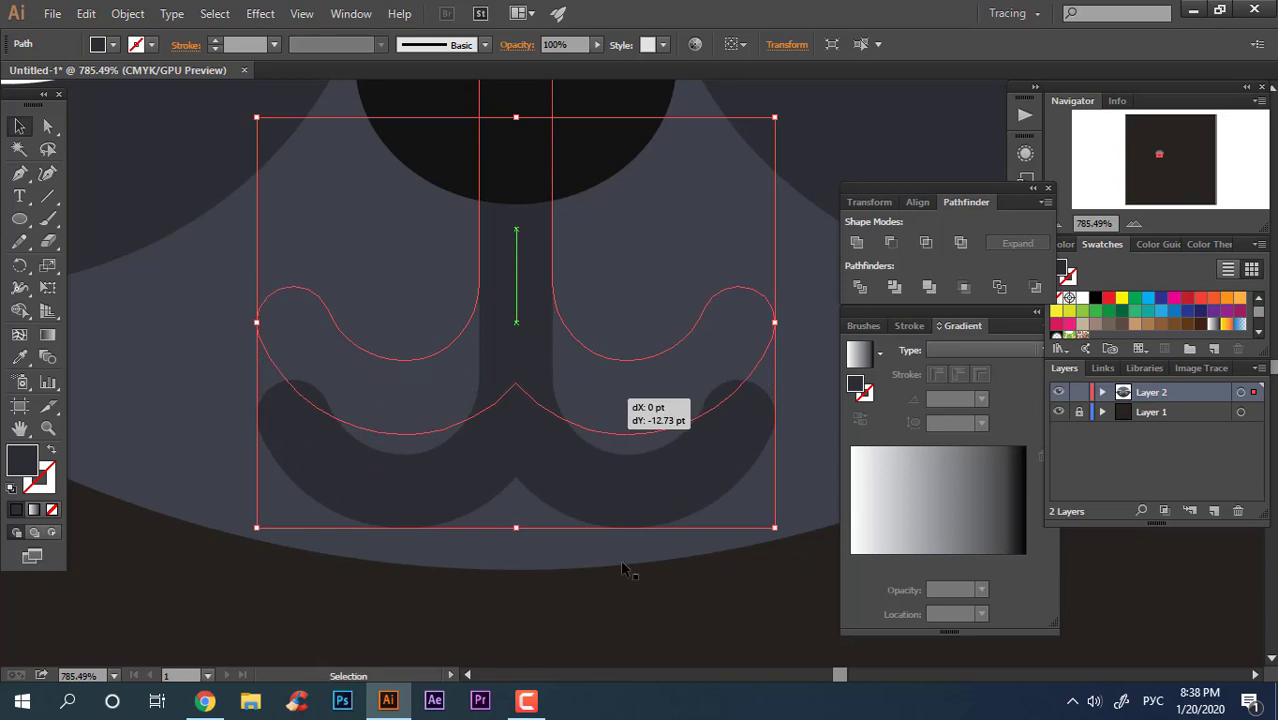
click(694, 631)
key(z)
drag(738, 610, 414, 579)
drag(664, 483, 610, 485)
drag(782, 566, 605, 522)
click(18, 126)
drag(742, 537, 310, 172)
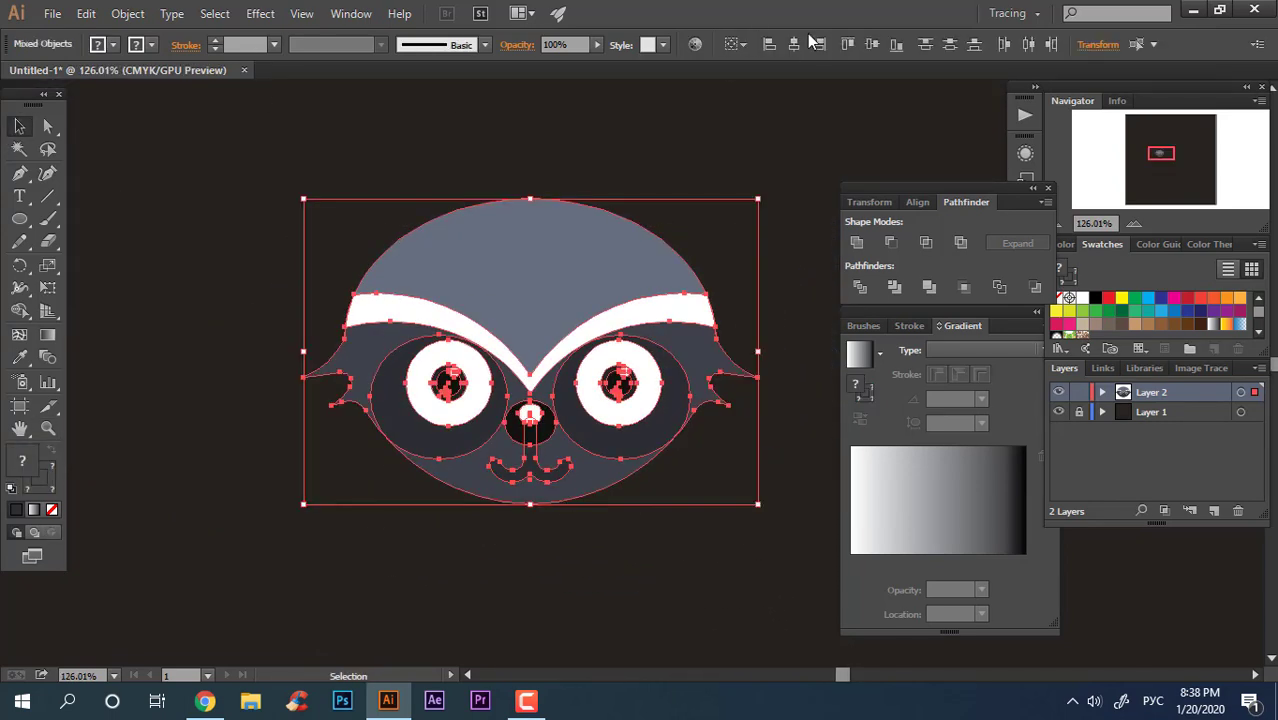
click(759, 205)
Try to draw a tall, narrow pointed ear over the cap's left side with the Pen tool.
key(z)
drag(478, 565, 580, 518)
drag(641, 505, 625, 539)
drag(559, 286, 592, 386)
click(304, 117)
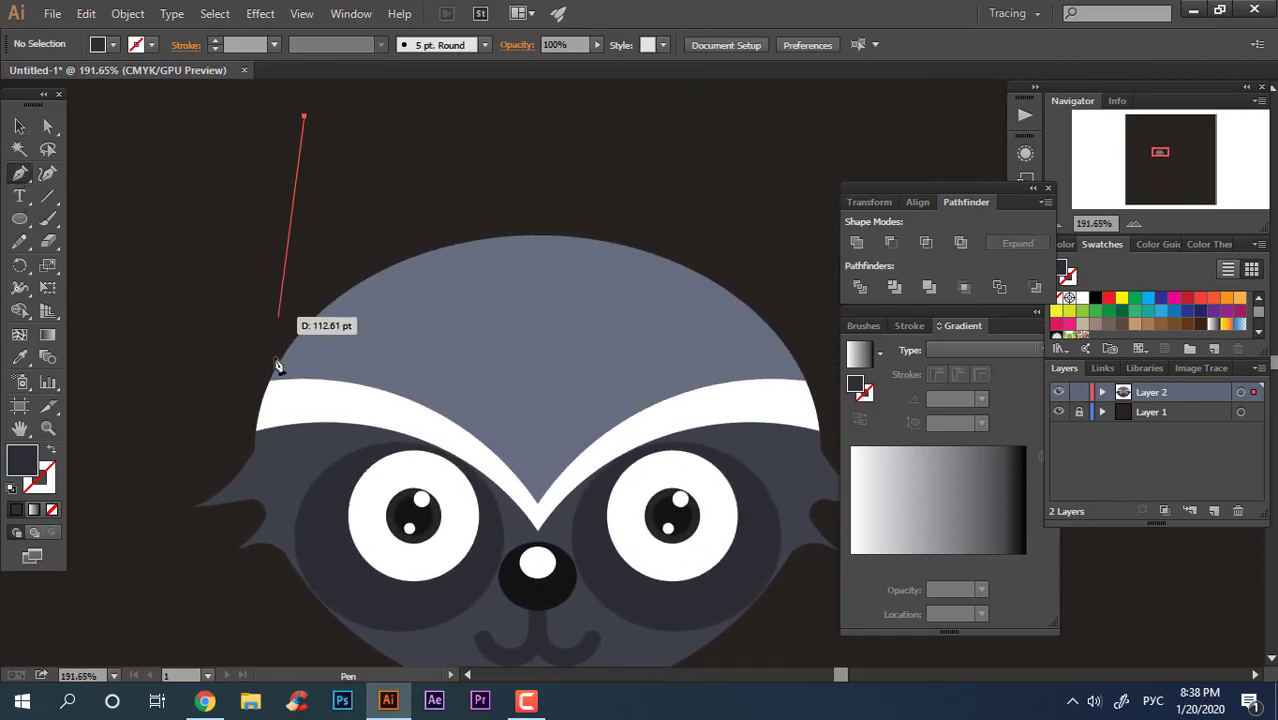
drag(338, 368, 414, 408)
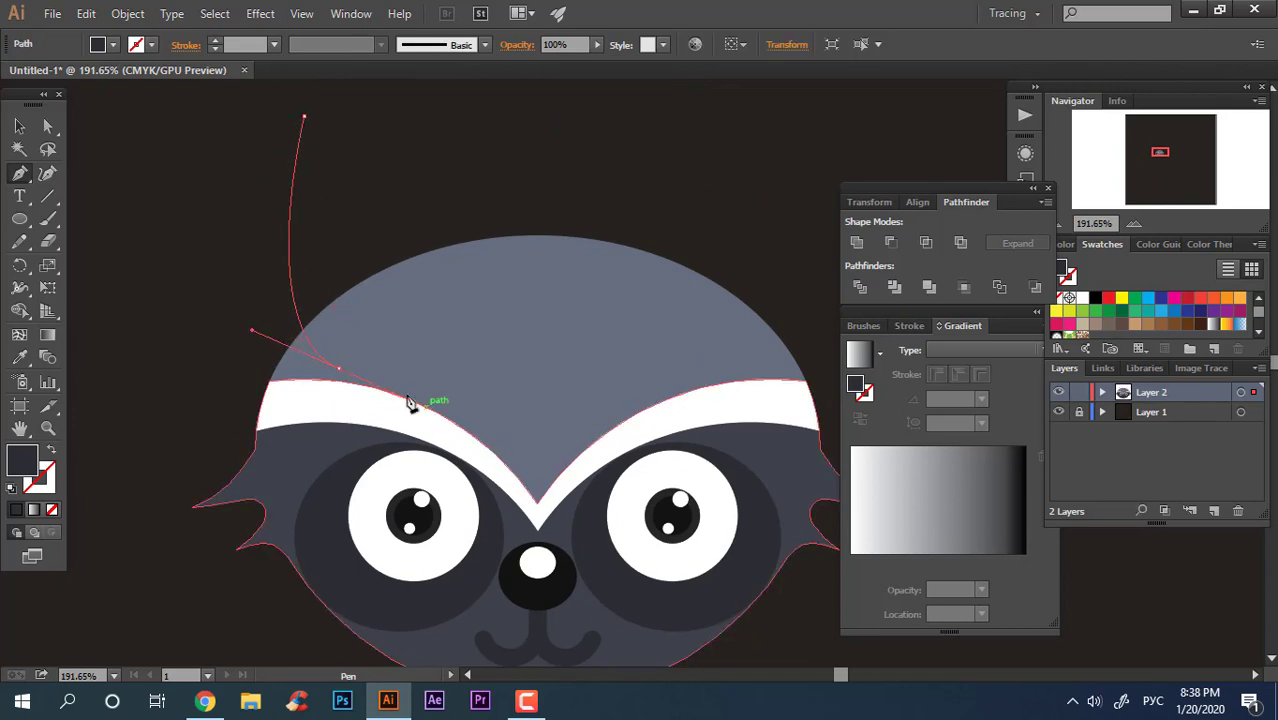
click(398, 374)
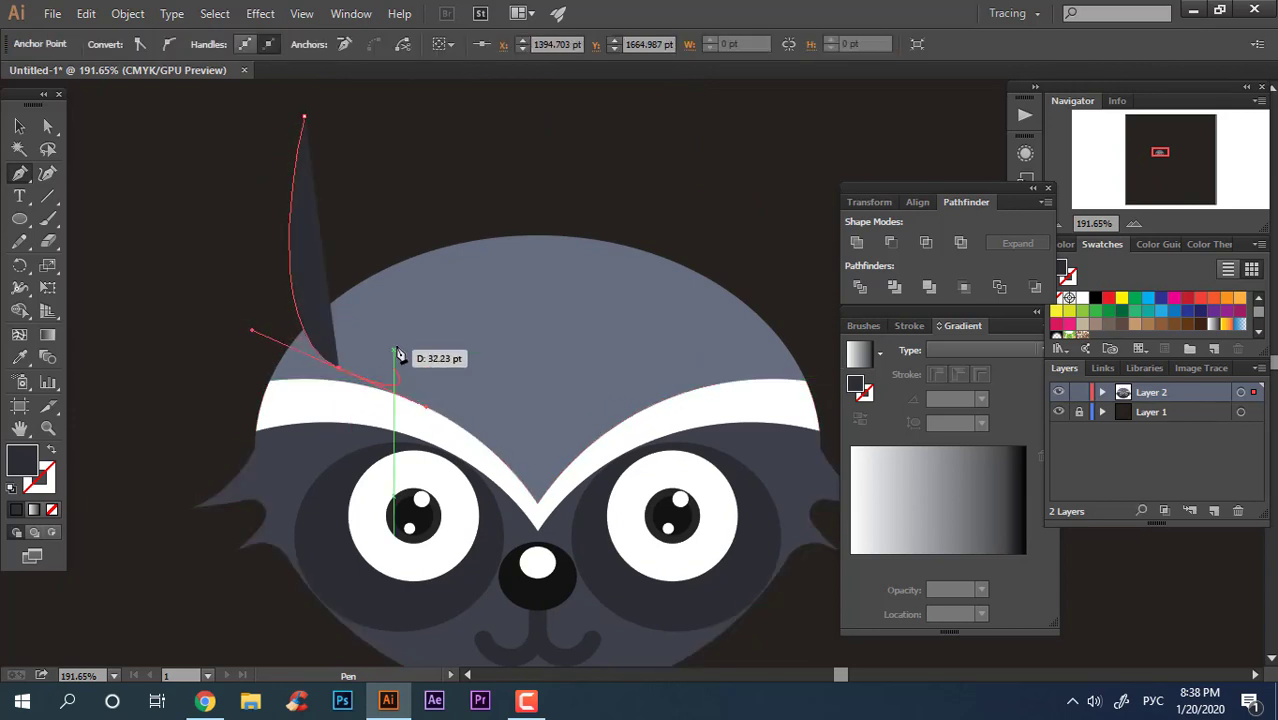
click(304, 118)
Try to duplicate the narrow ear just to its right, and undo the copy.
key(v)
alt+drag(340, 255, 393, 255)
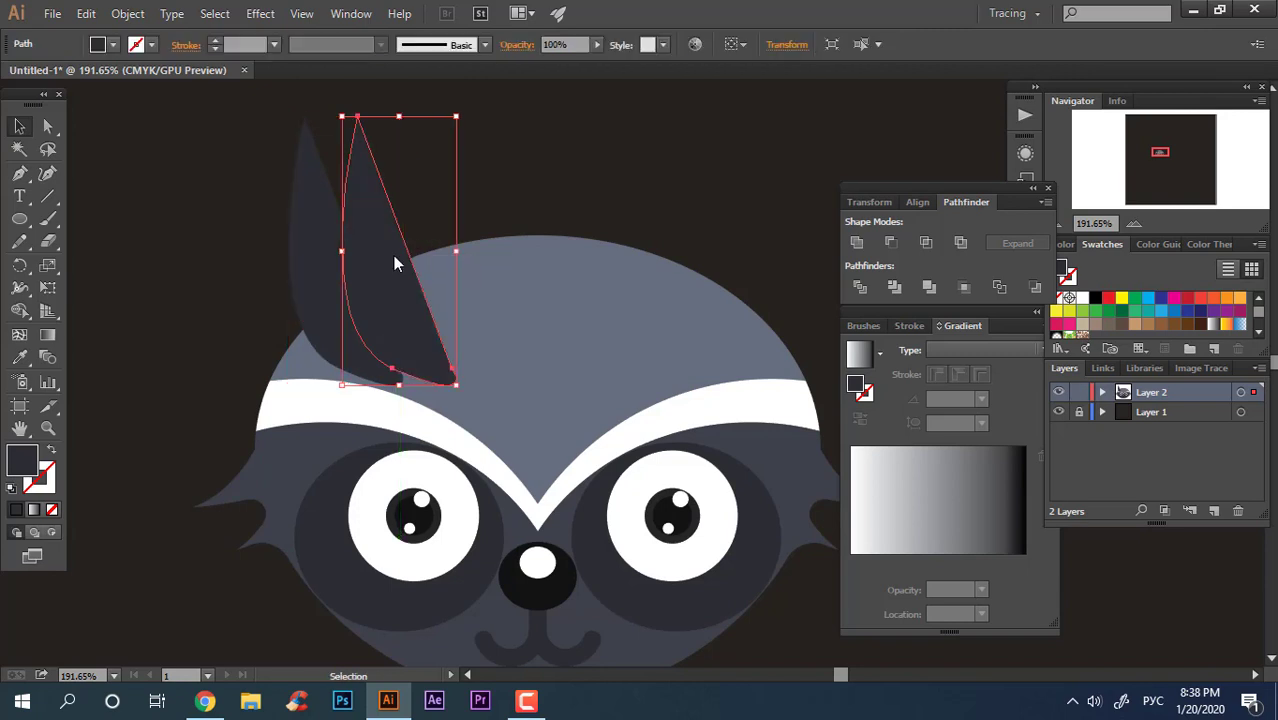
right_click(391, 255)
click(473, 129)
key(ctrl+z)
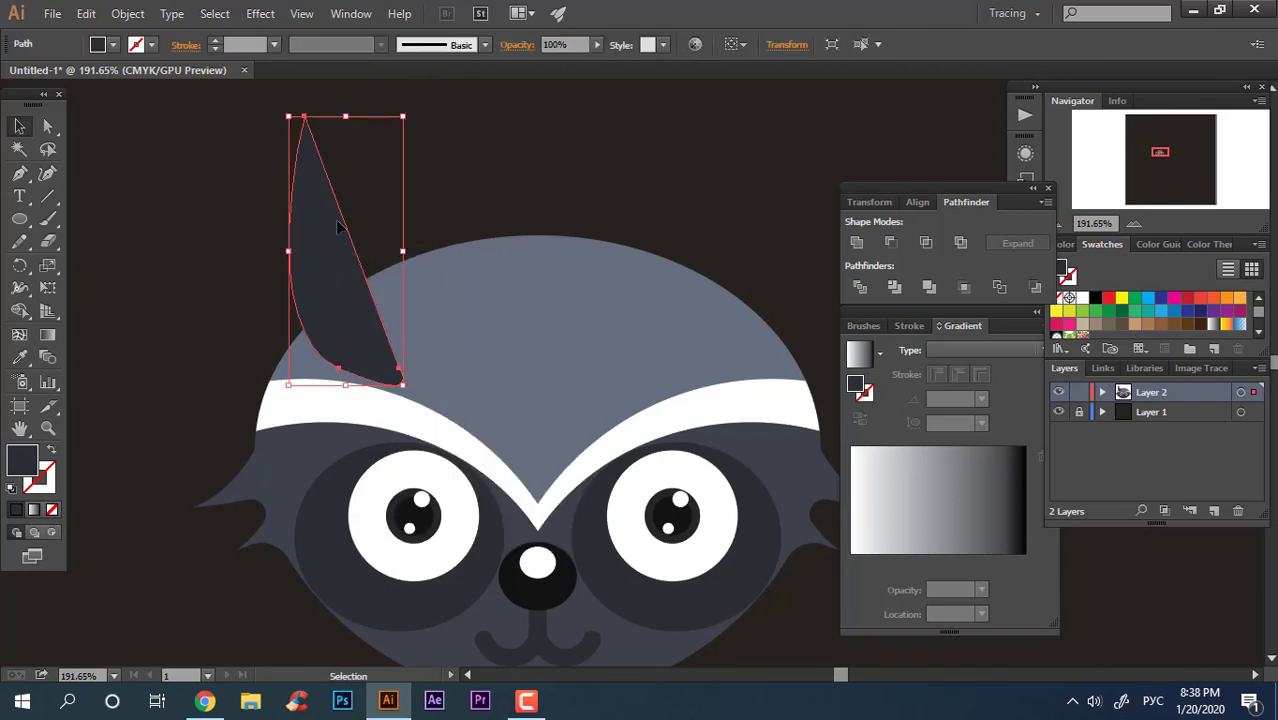
Delete the narrow pointed ear shape.
double_click(343, 226)
click(531, 190)
double_click(479, 193)
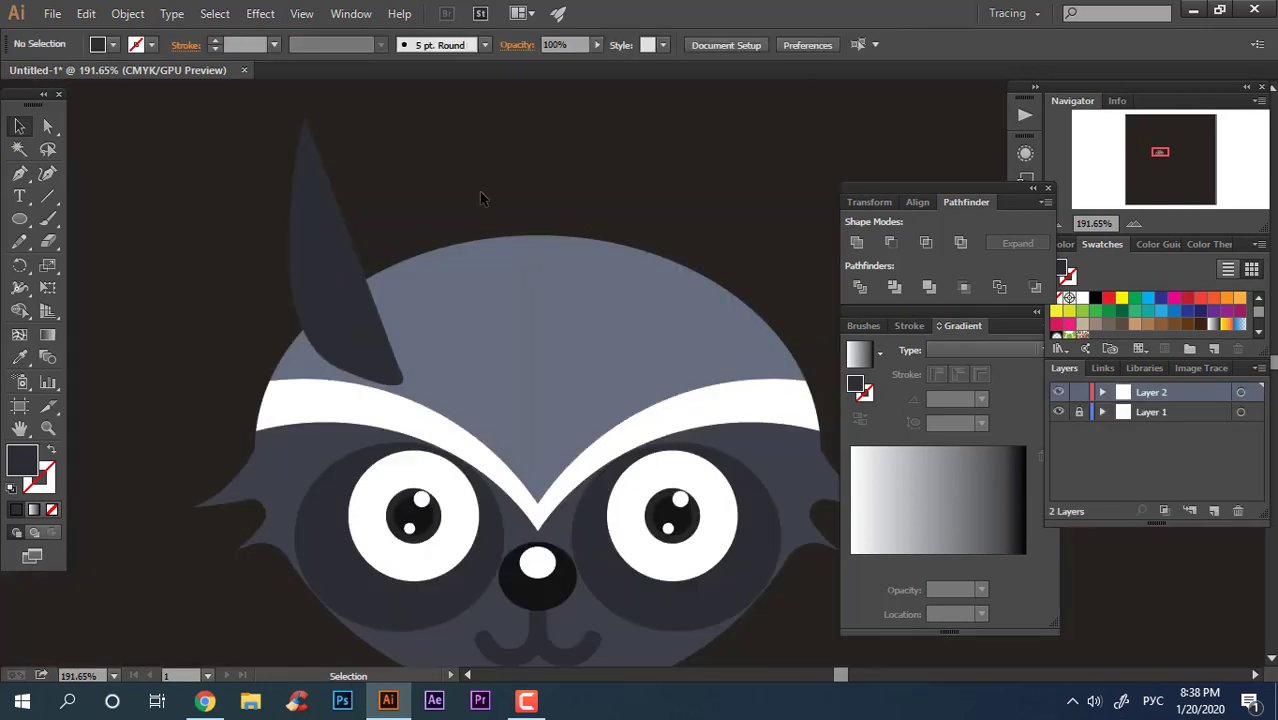
drag(479, 193, 164, 113)
key(Delete)
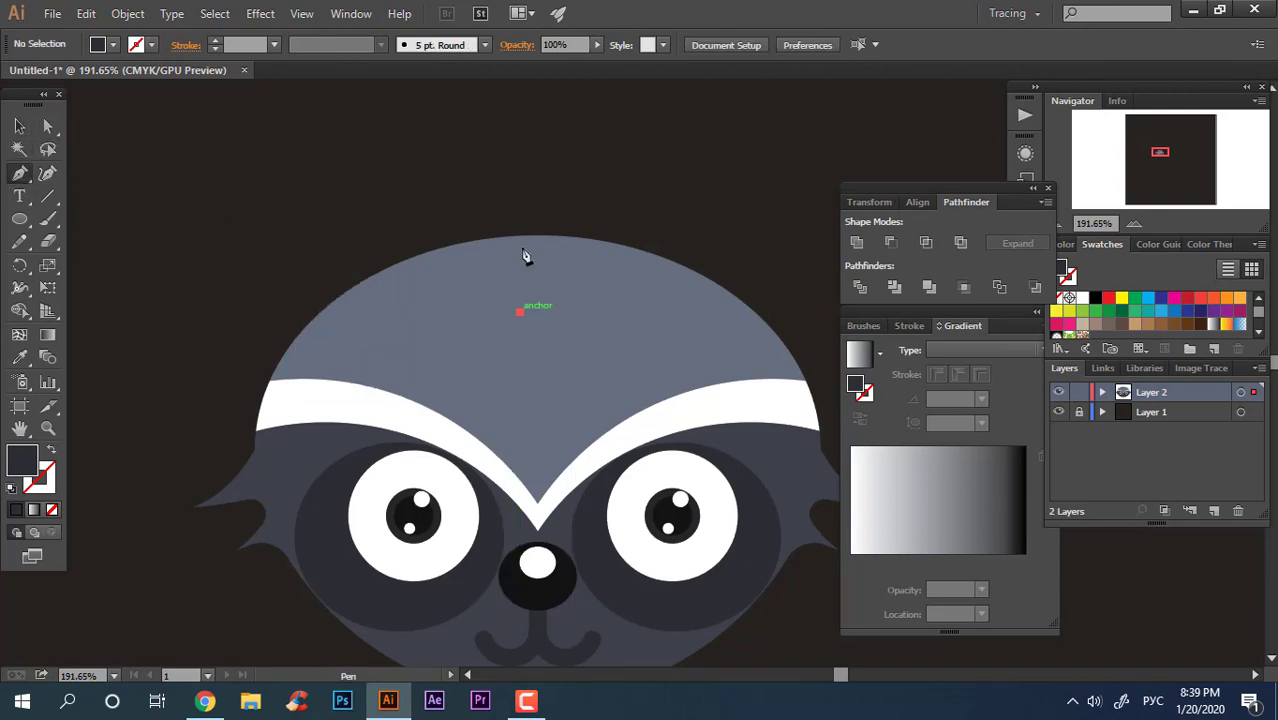
Draw a half-ear above the cap's centre with the Pen tool, with a curved left side and a straight vertical right edge.
click(519, 104)
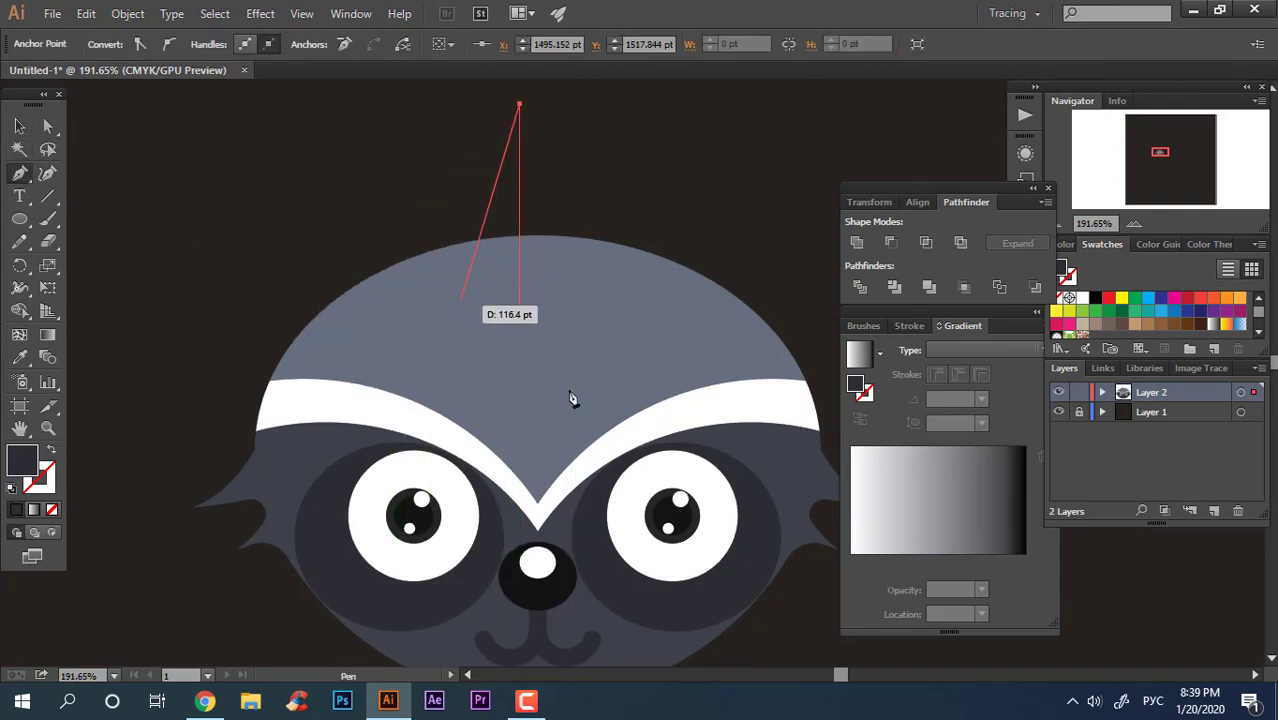
drag(571, 399, 593, 416)
click(519, 312)
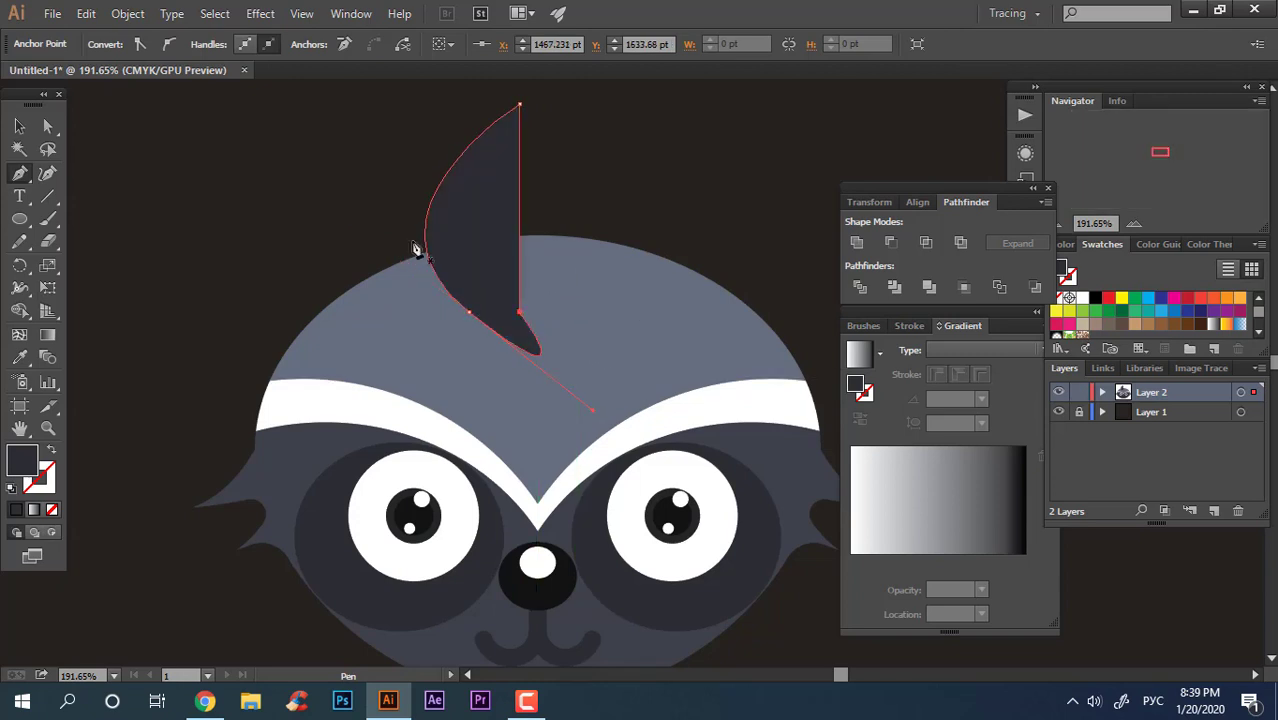
Draw a rectangle about 120 by 54 pt over the half-ear's lower tip and divide the two overlapping shapes.
drag(19, 218, 100, 214)
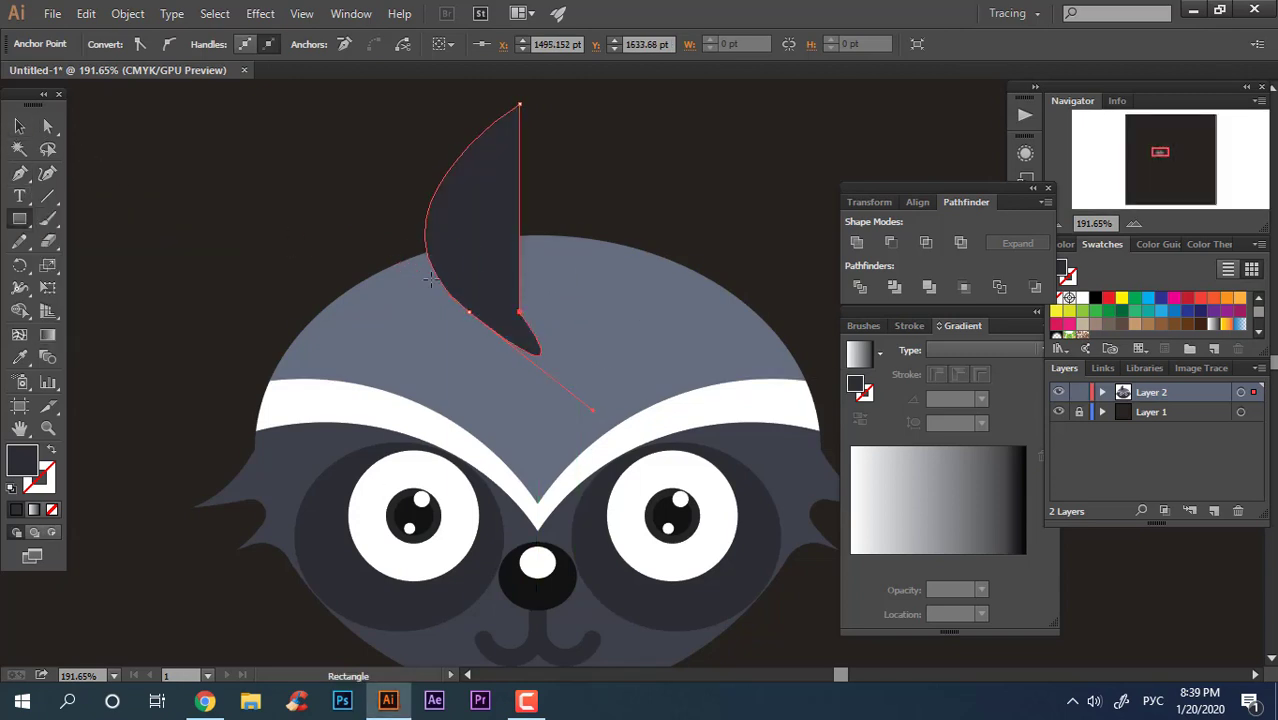
drag(413, 285, 628, 378)
key(v)
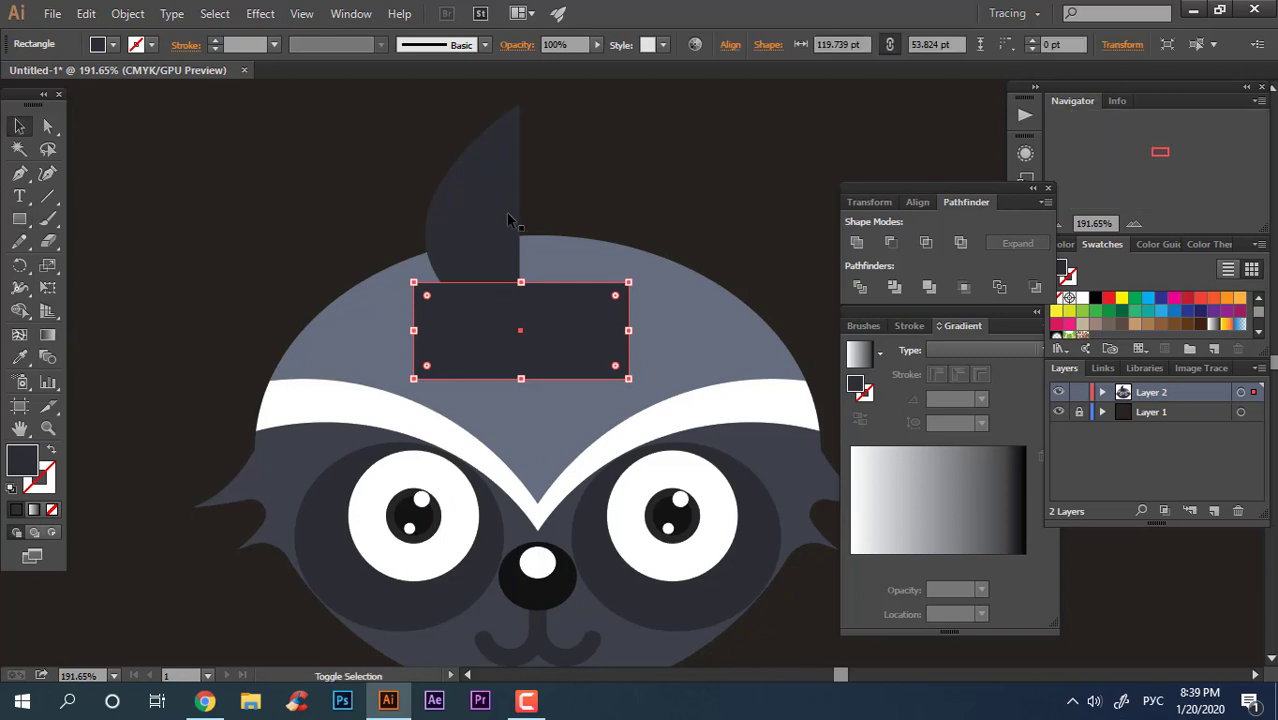
shift+click(506, 212)
click(857, 289)
Ungroup the divided pieces and delete the ear's lower tip and the rectangle remnant, leaving a flat-based half-ear.
right_click(541, 297)
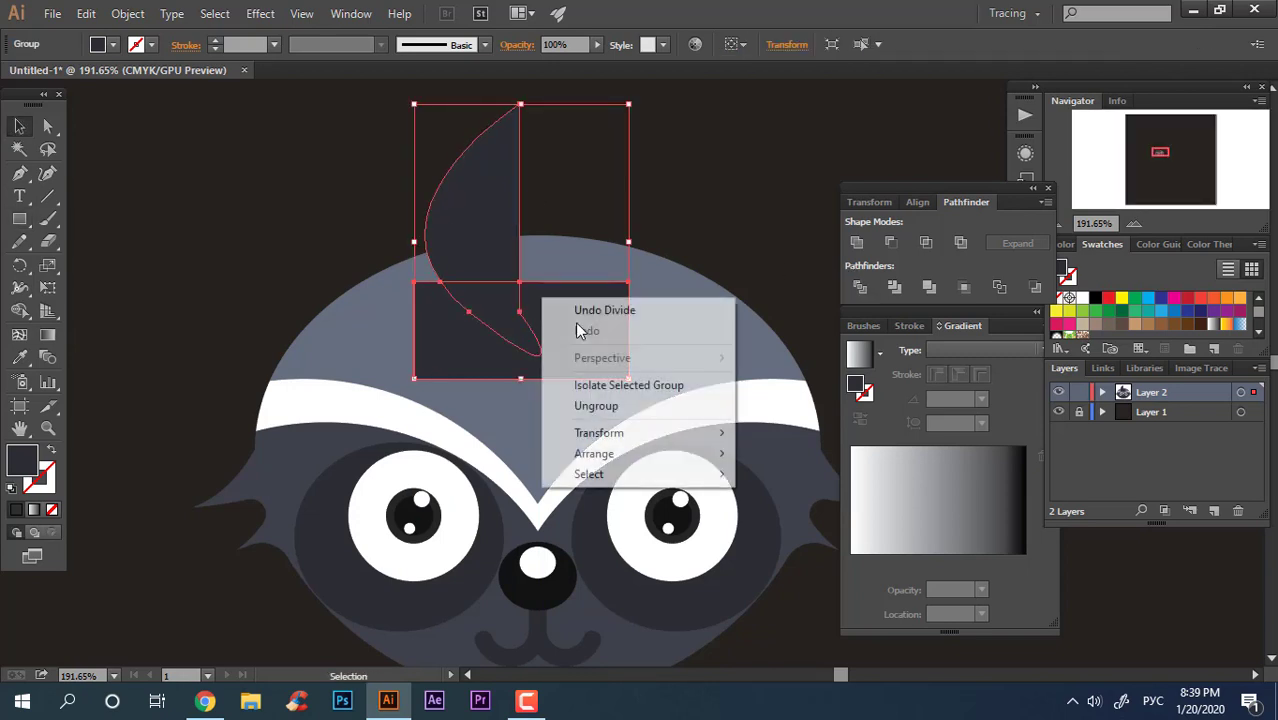
click(633, 408)
click(488, 330)
key(Delete)
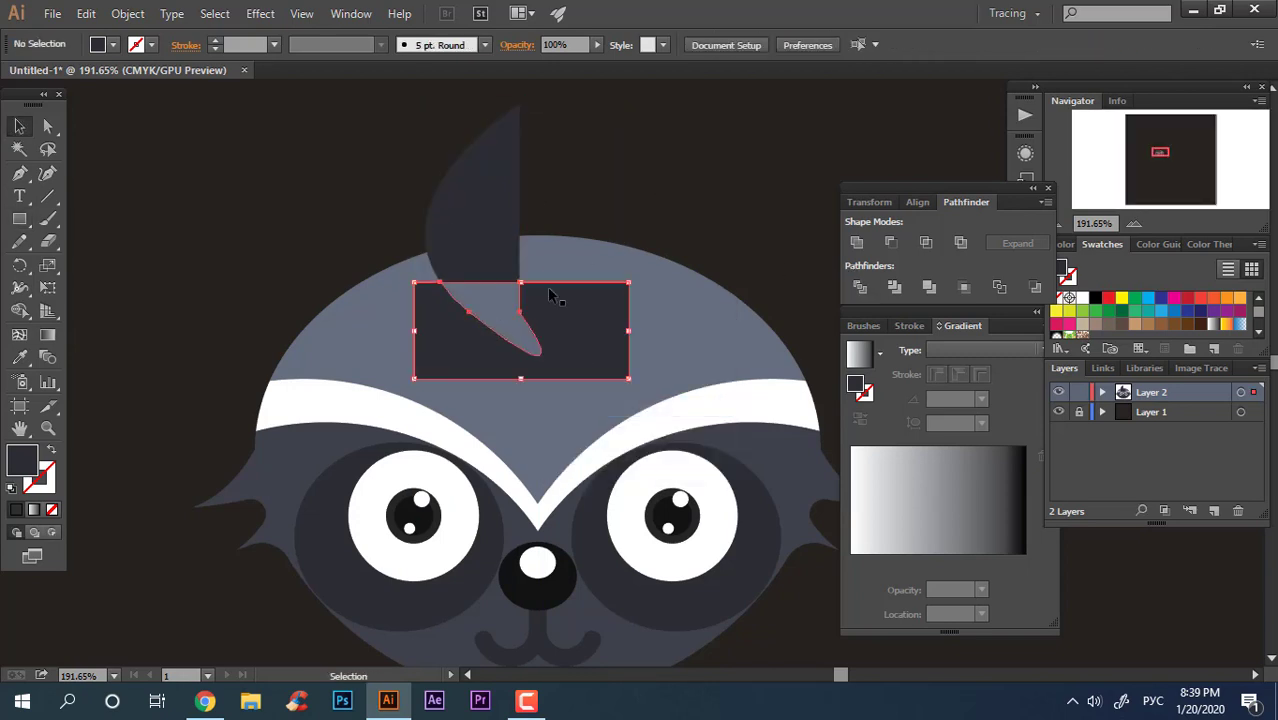
click(547, 290)
key(Delete)
Duplicate the half-ear to its right and reflect the copy across the vertical axis.
click(490, 206)
shift+click(516, 205)
drag(516, 205, 641, 205)
right_click(598, 212)
mouse_move(697, 470)
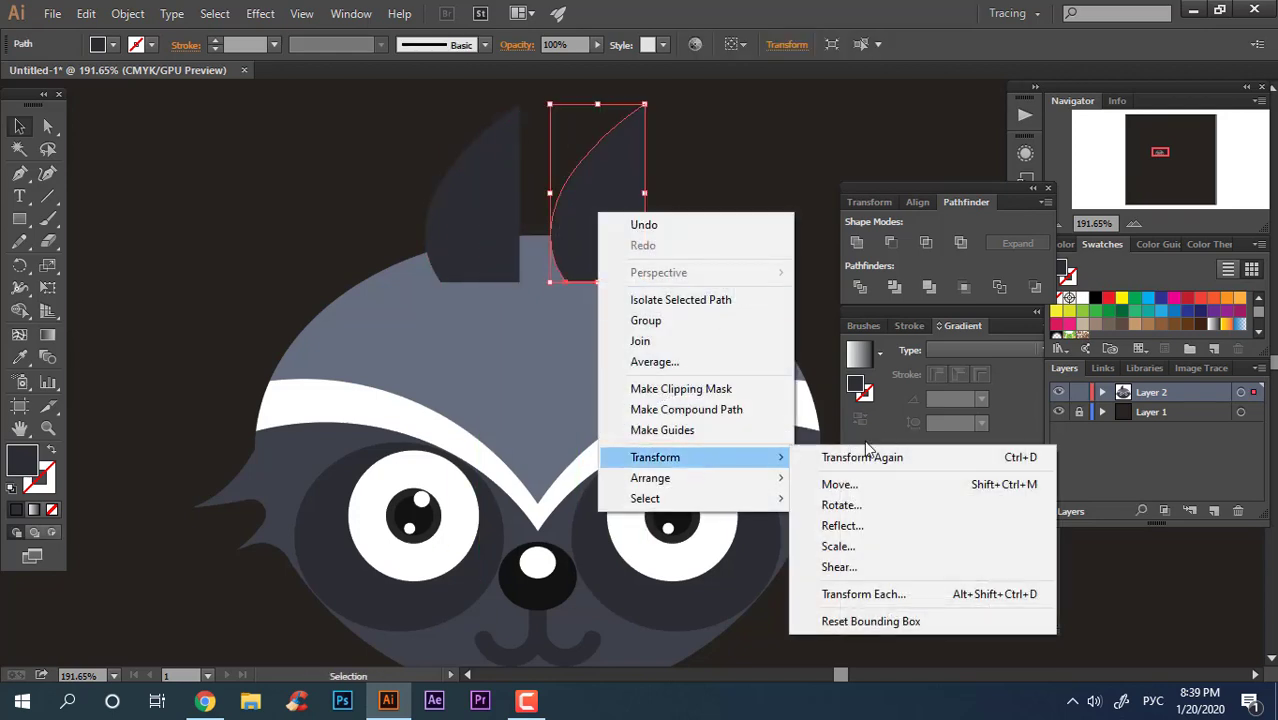
click(881, 532)
click(903, 461)
Move the mirrored half against the original's straight edge and unite both into one pointed ear.
click(734, 146)
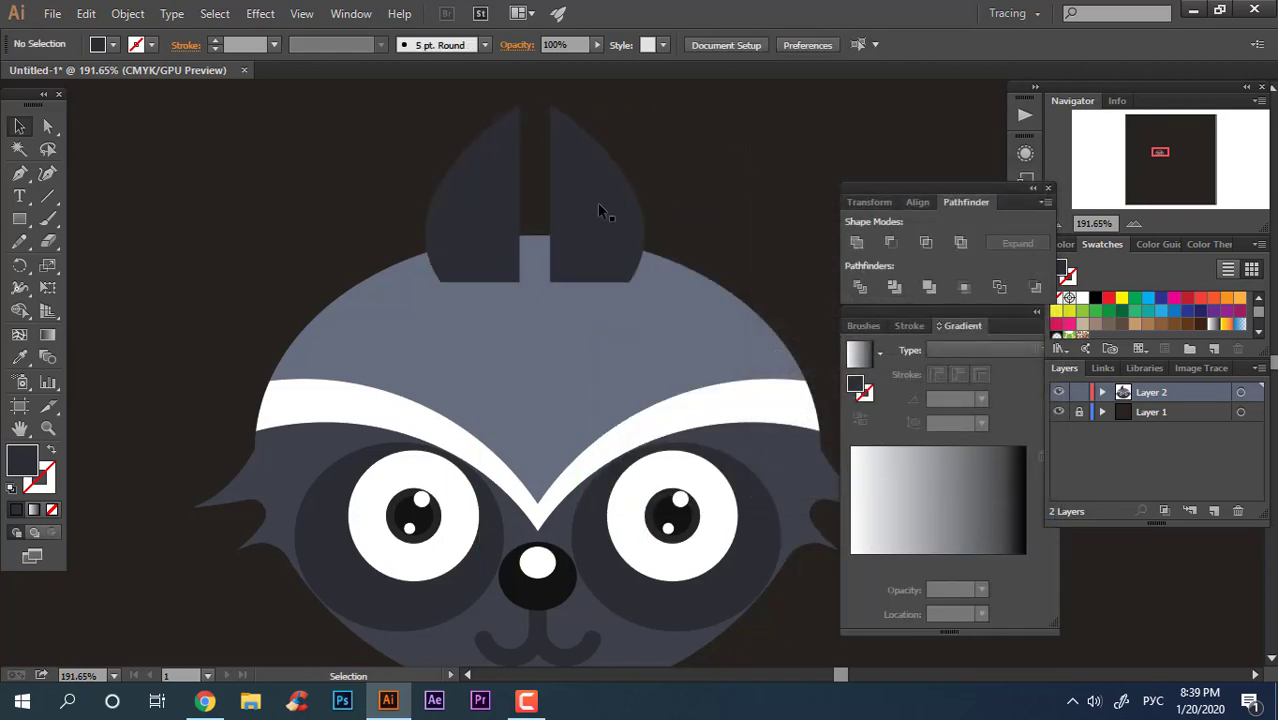
drag(597, 202, 566, 209)
drag(660, 143, 607, 160)
drag(420, 82, 412, 77)
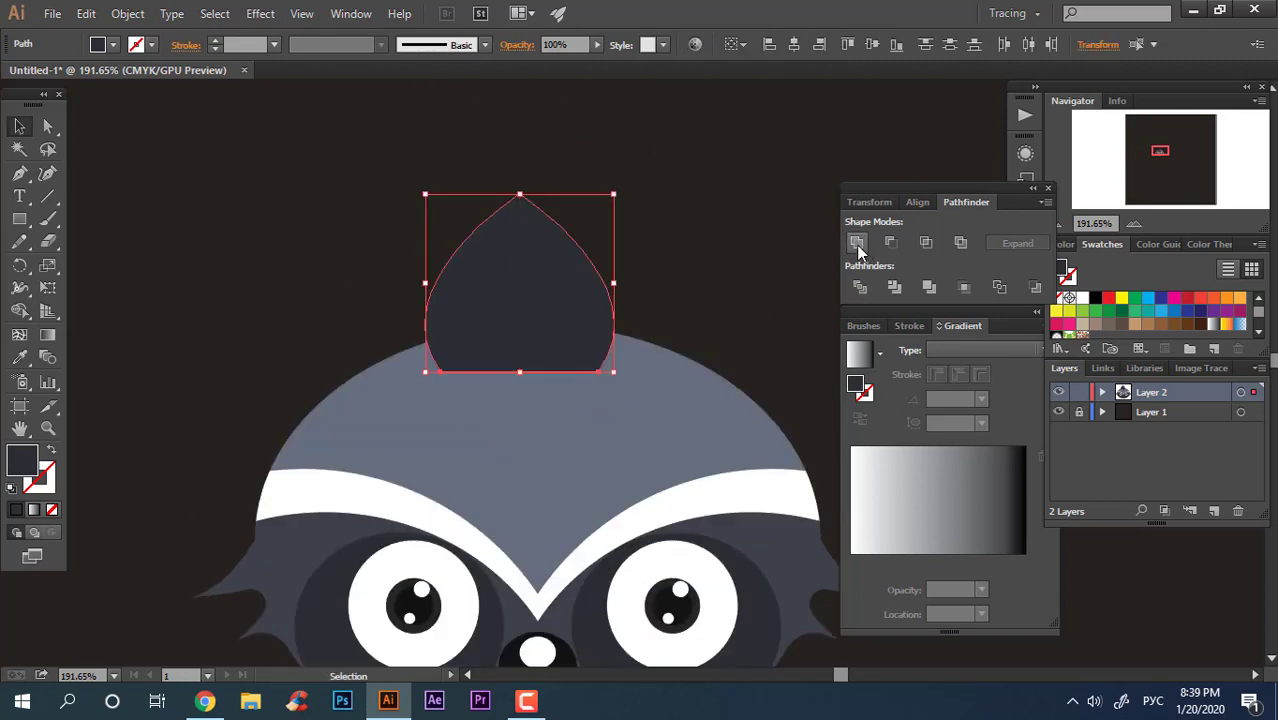
click(858, 250)
click(736, 306)
Create a smaller inner copy of the ear sharing its base and centre both shapes horizontally.
scroll(700, 260, down, 2)
click(571, 243)
key(a)
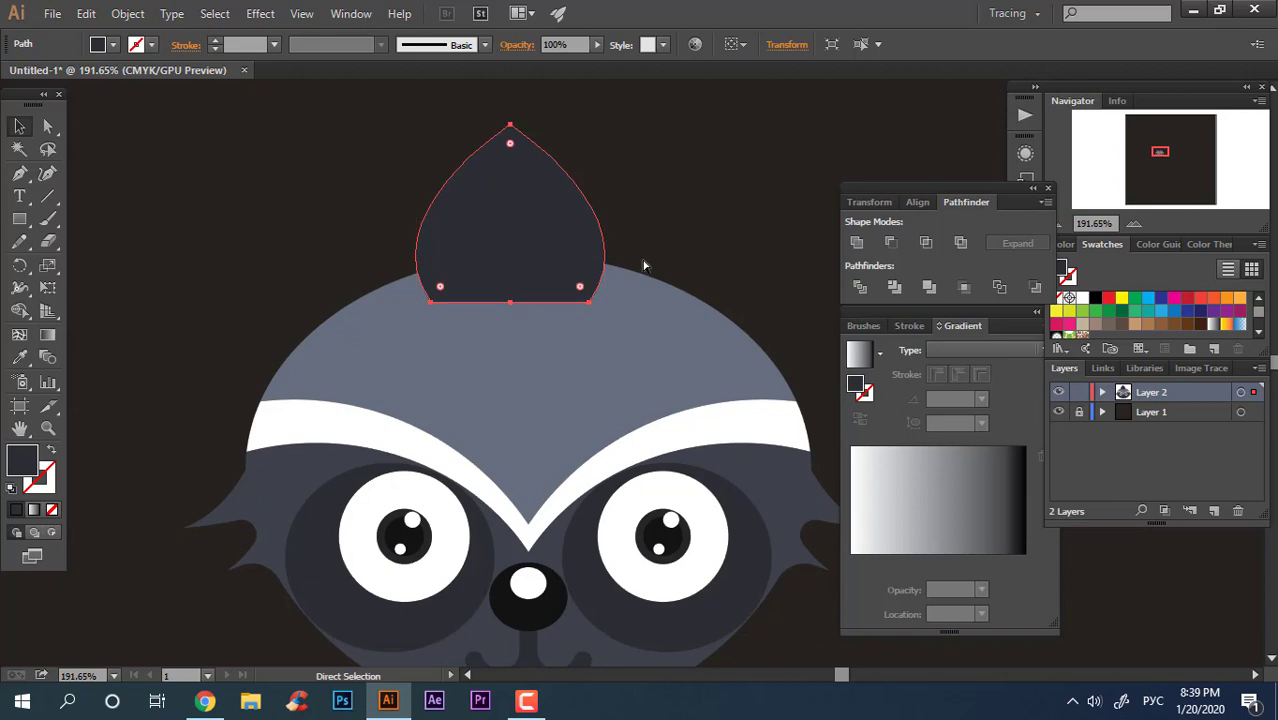
key(v)
drag(609, 130, 571, 178)
shift+click(585, 215)
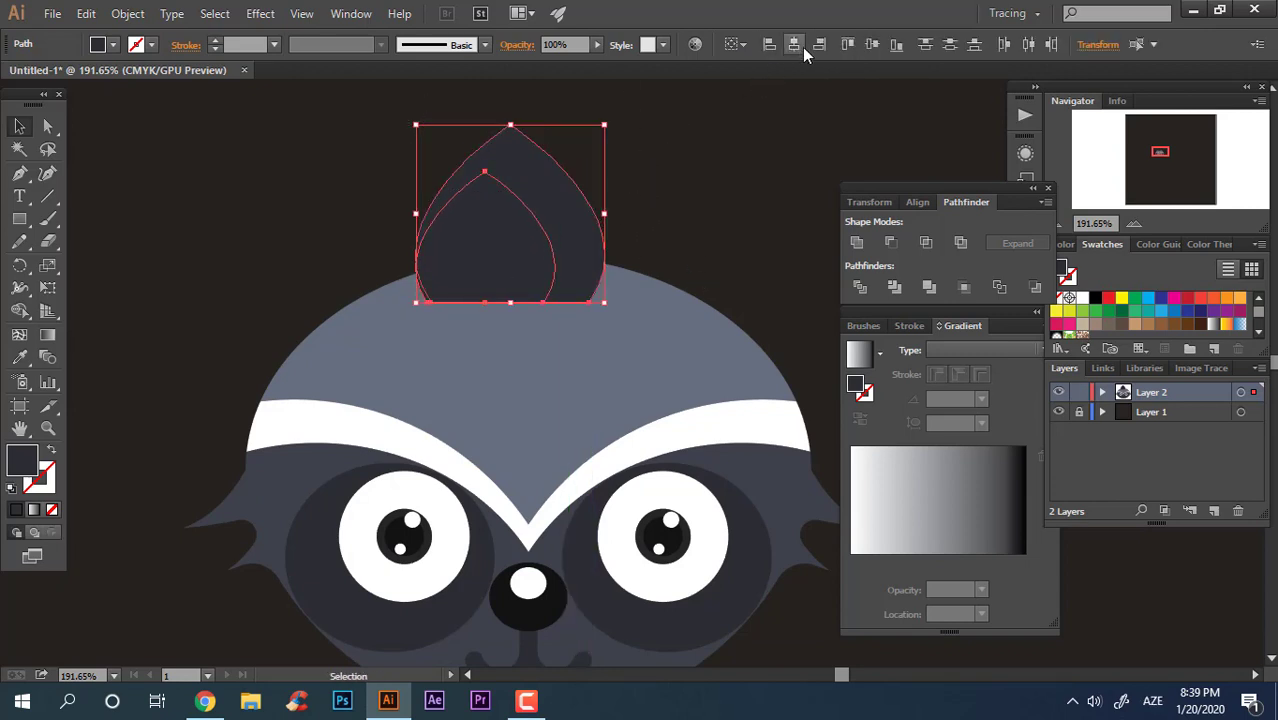
click(794, 44)
click(258, 347)
Fill the inner ear with the face's dark grey using the Eyedropper.
click(497, 262)
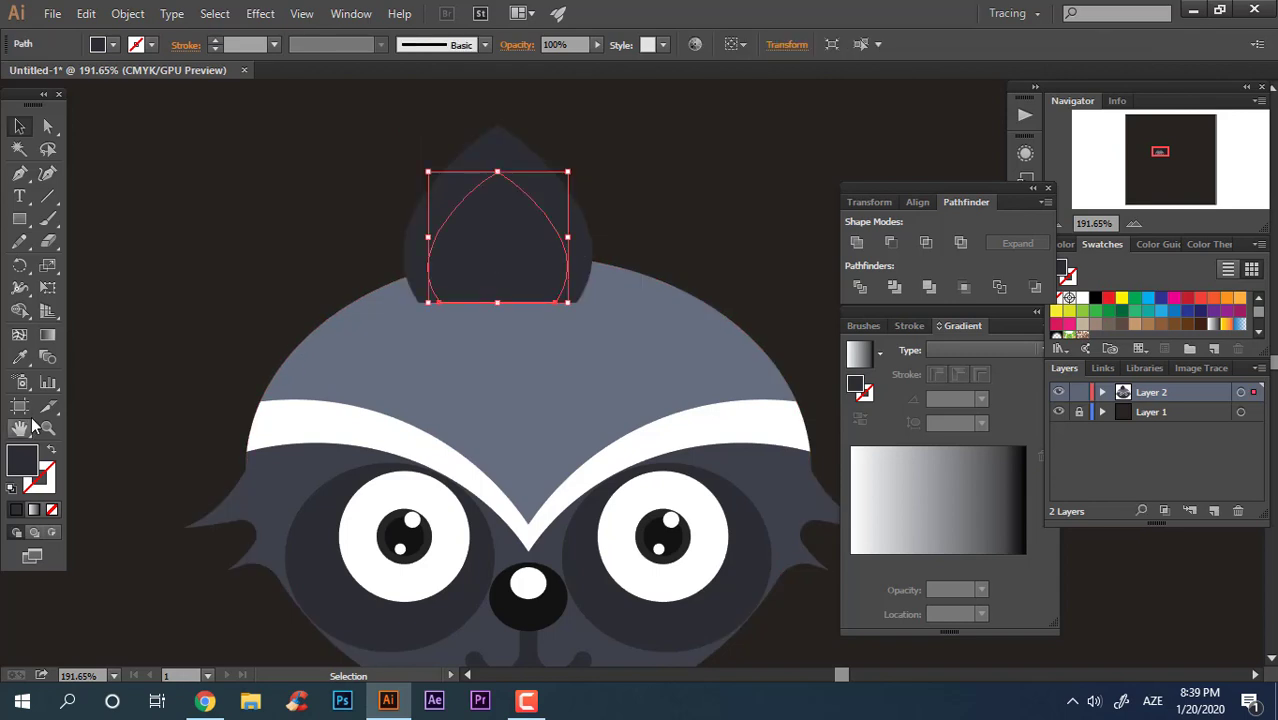
click(21, 359)
click(765, 491)
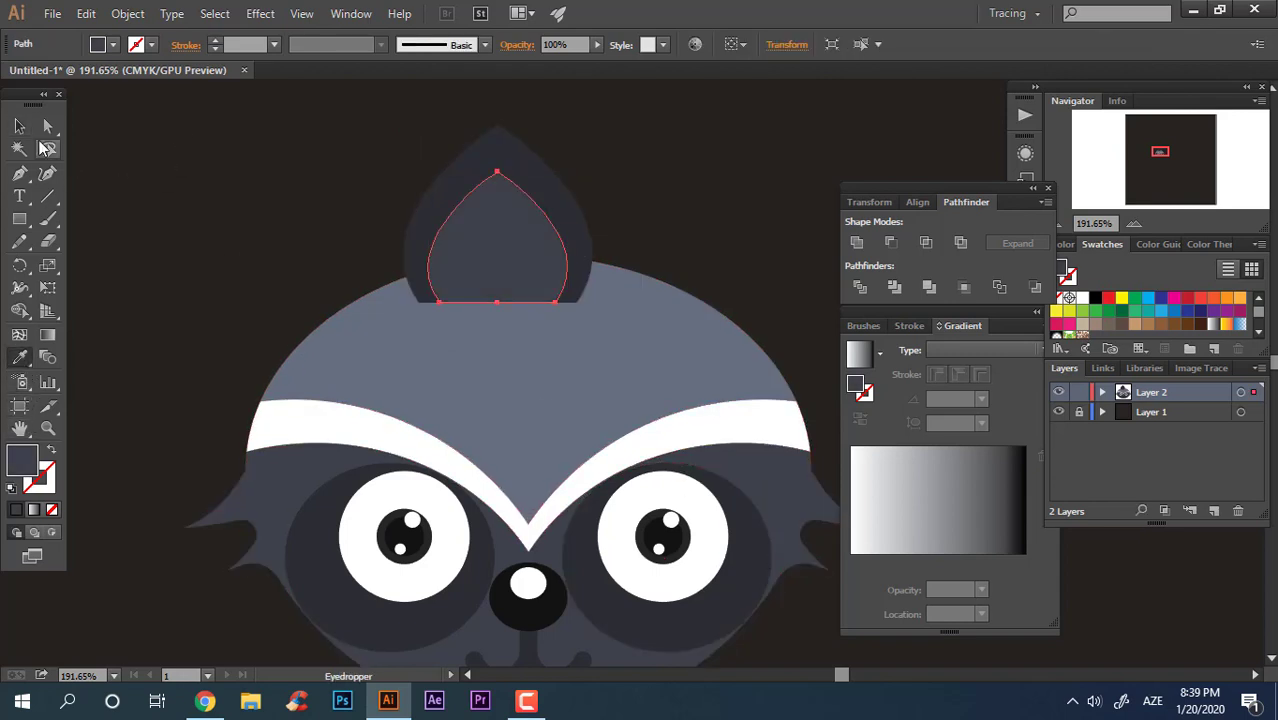
Create a smaller third copy of the ear shape inside the inner ear, horizontally centred on the other two shapes.
click(20, 128)
click(761, 145)
click(511, 248)
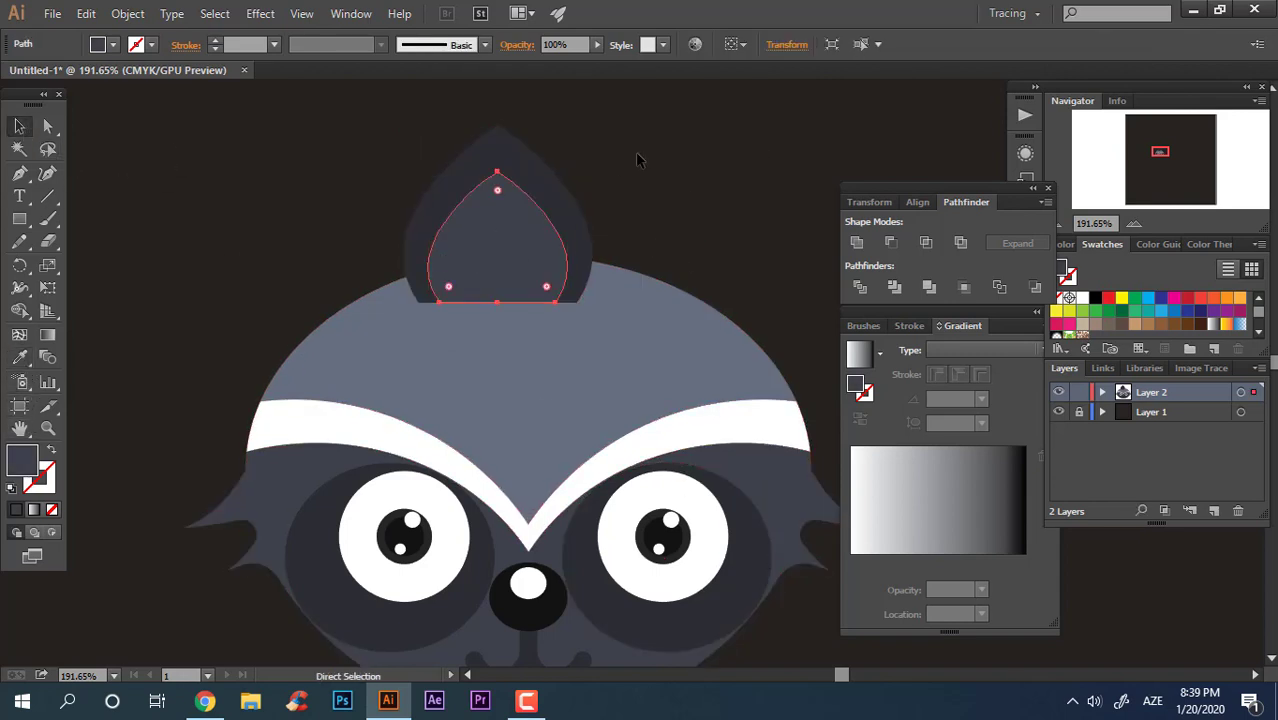
drag(569, 174, 537, 201)
drag(376, 106, 380, 85)
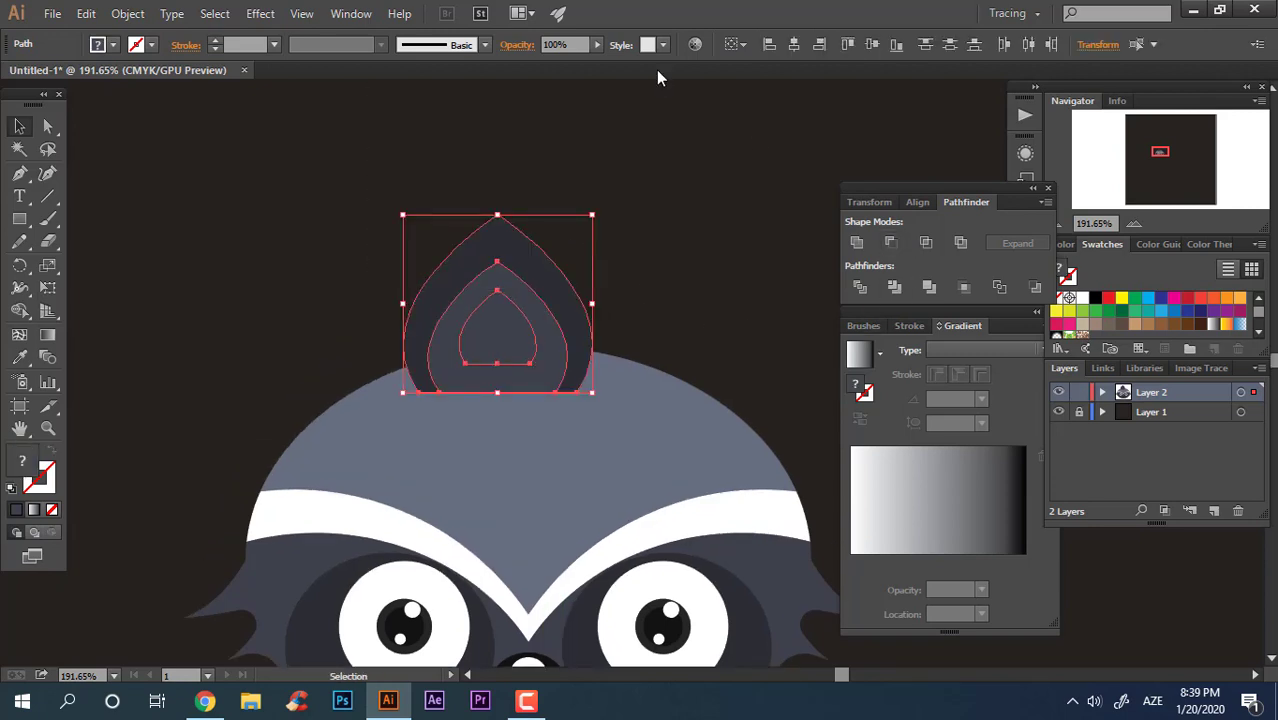
click(711, 258)
scroll(668, 188, down, 5)
Fill the innermost ear shape with the cap's grey-blue using the Eyedropper.
click(488, 155)
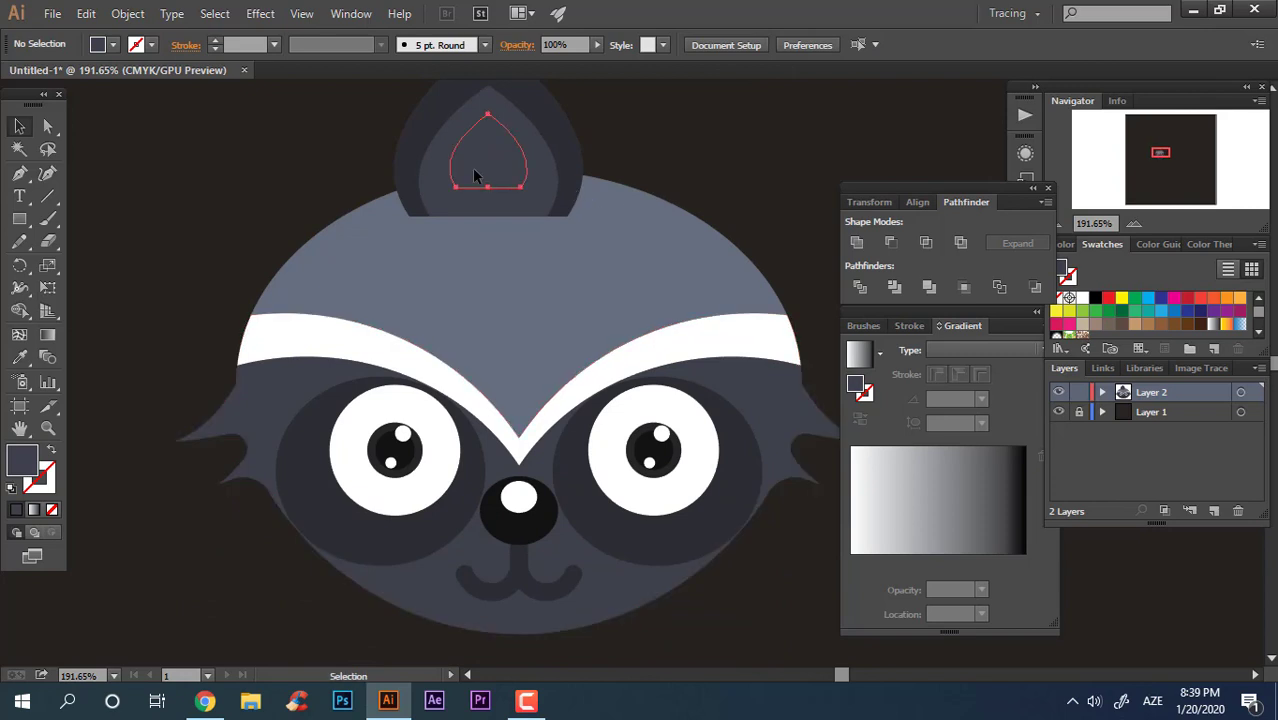
click(23, 362)
click(599, 320)
scroll(360, 250, up, 3)
scroll(360, 250, left, 2)
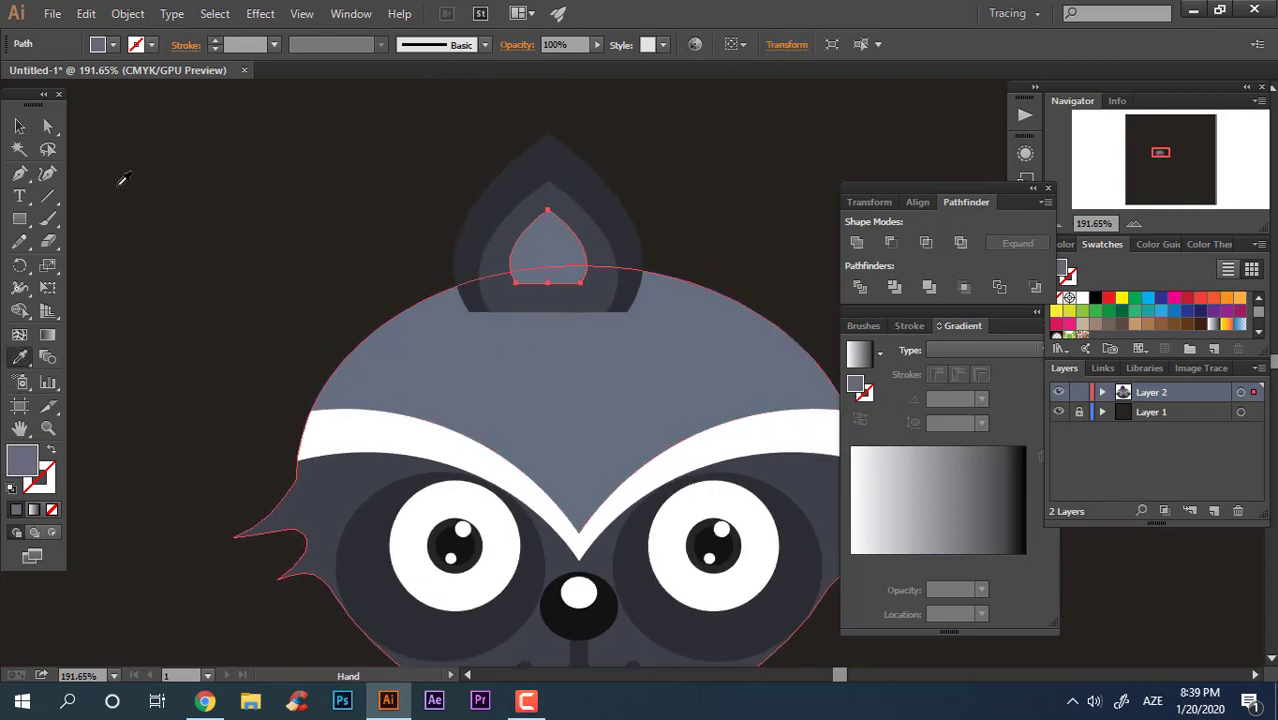
Shift the innermost shape slightly down toward the ear's base and group the three ear shapes.
click(19, 126)
mouse_move(558, 277)
mouse_down()
mouse_move(567, 282)
mouse_move(561, 268)
mouse_up()
key(ctrl+z)
drag(672, 234, 336, 116)
scroll(336, 116, up, 3)
right_click(518, 288)
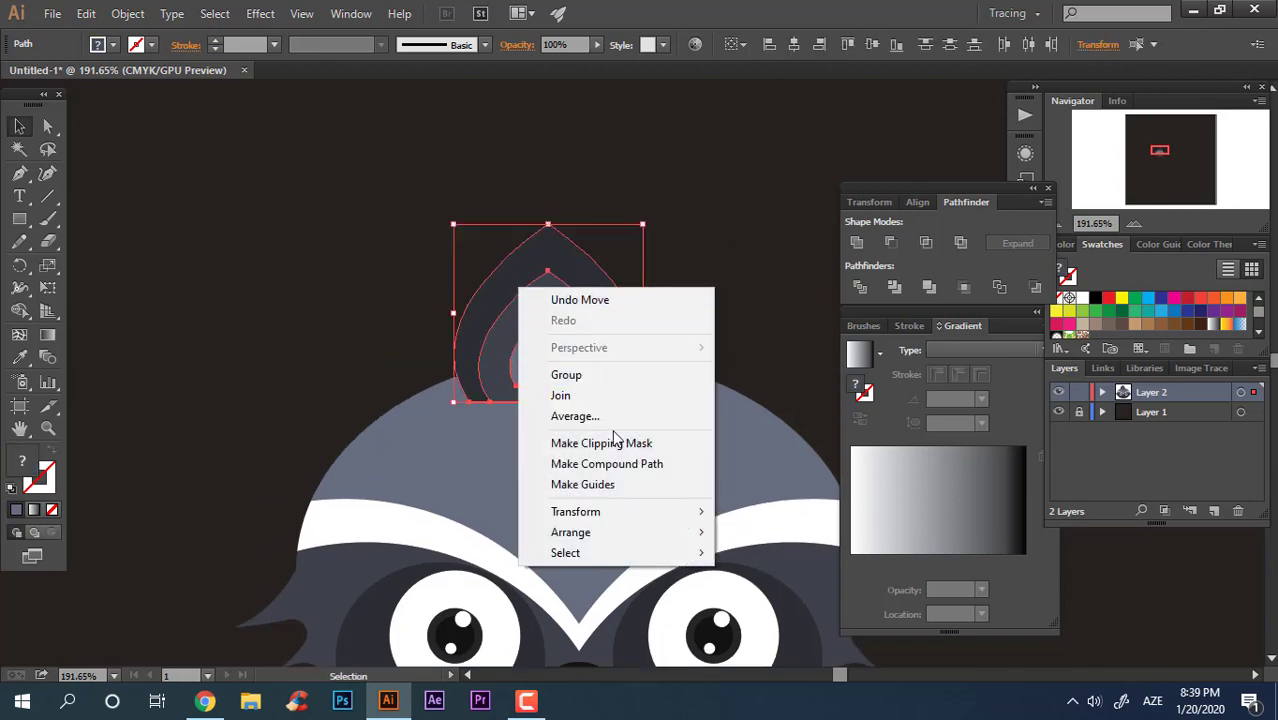
click(588, 376)
click(650, 217)
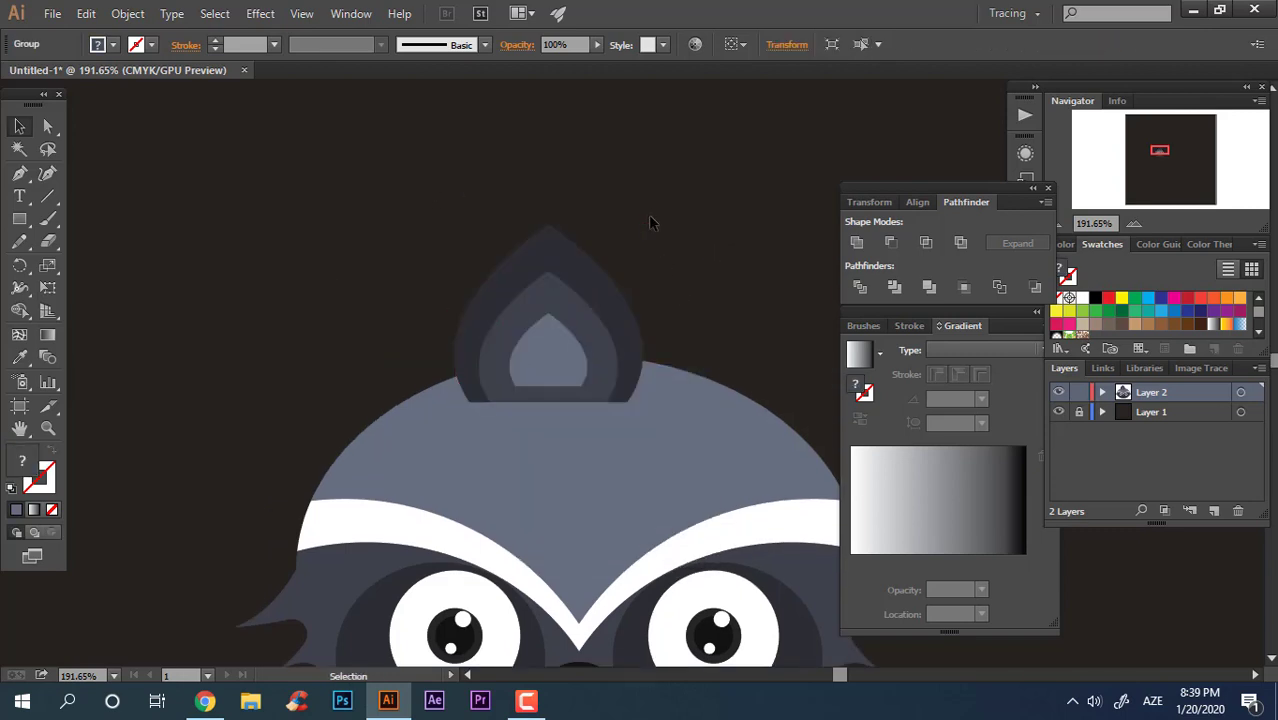
Send the ear group behind the head, tilt it to the left and place it on the head's upper left.
click(510, 360)
key(ctrl)
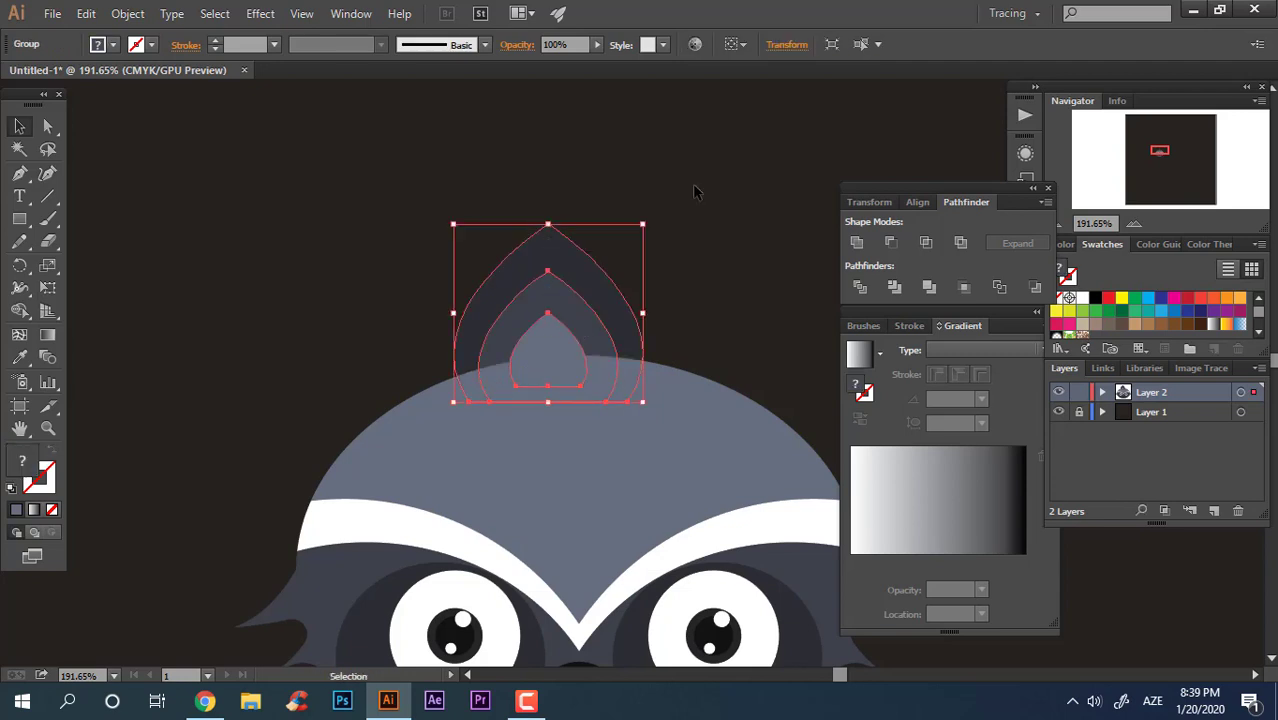
drag(648, 217, 612, 203)
drag(565, 350, 440, 360)
click(585, 237)
Duplicate the tilted ear onto the head's upper right and reflect the copy across the vertical axis.
key(z)
drag(585, 237, 539, 299)
drag(350, 232, 545, 212)
right_click(563, 232)
mouse_move(640, 366)
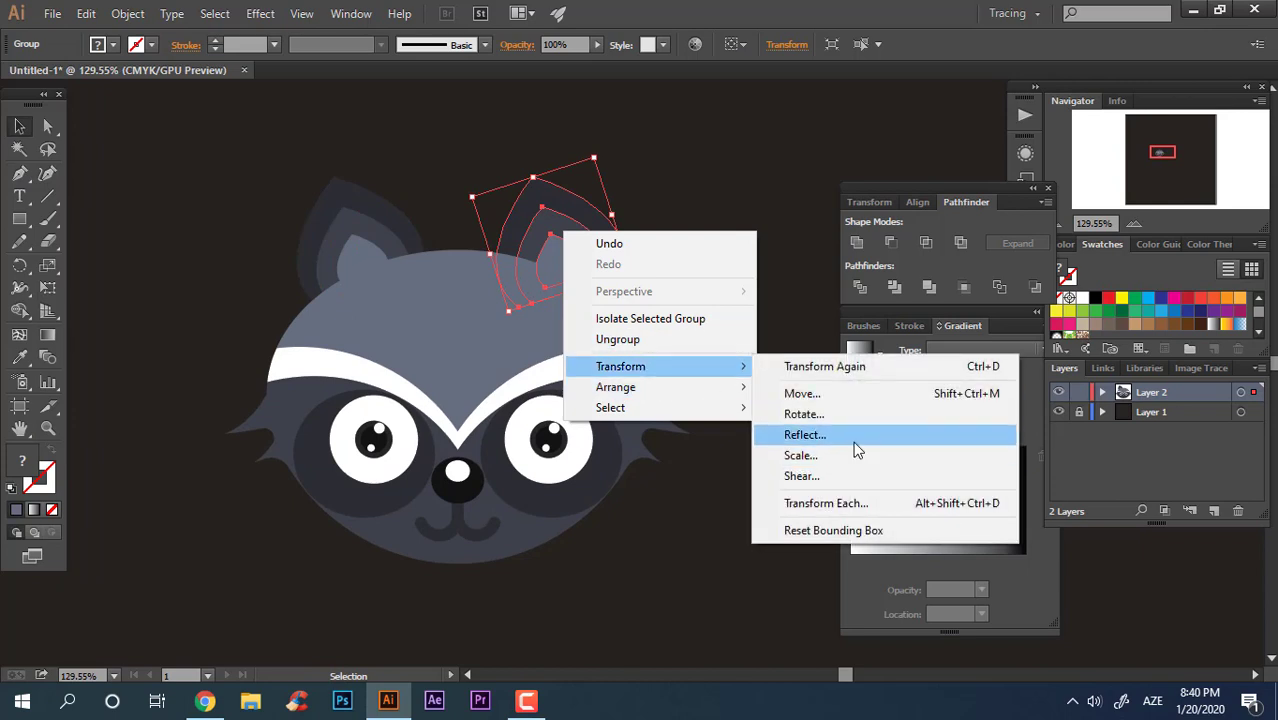
click(855, 443)
click(910, 459)
click(743, 297)
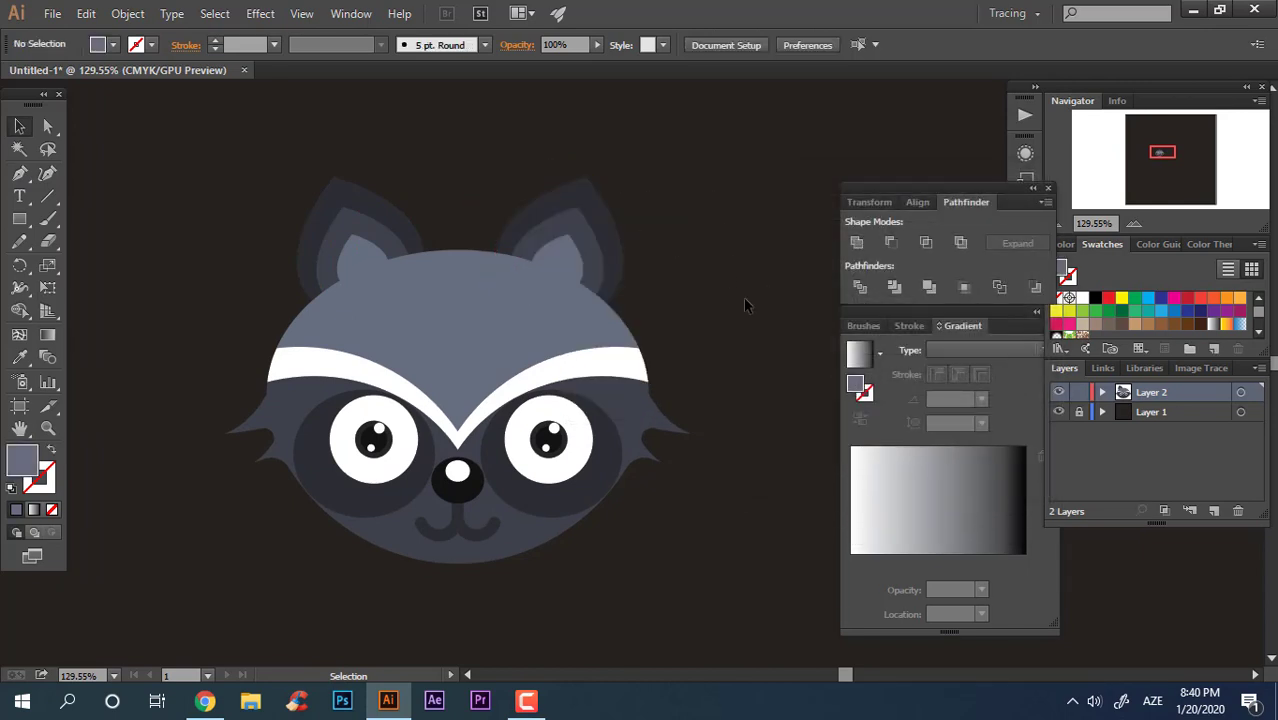
Rotate the right ear slightly further outward and move it toward the head's right edge.
click(563, 231)
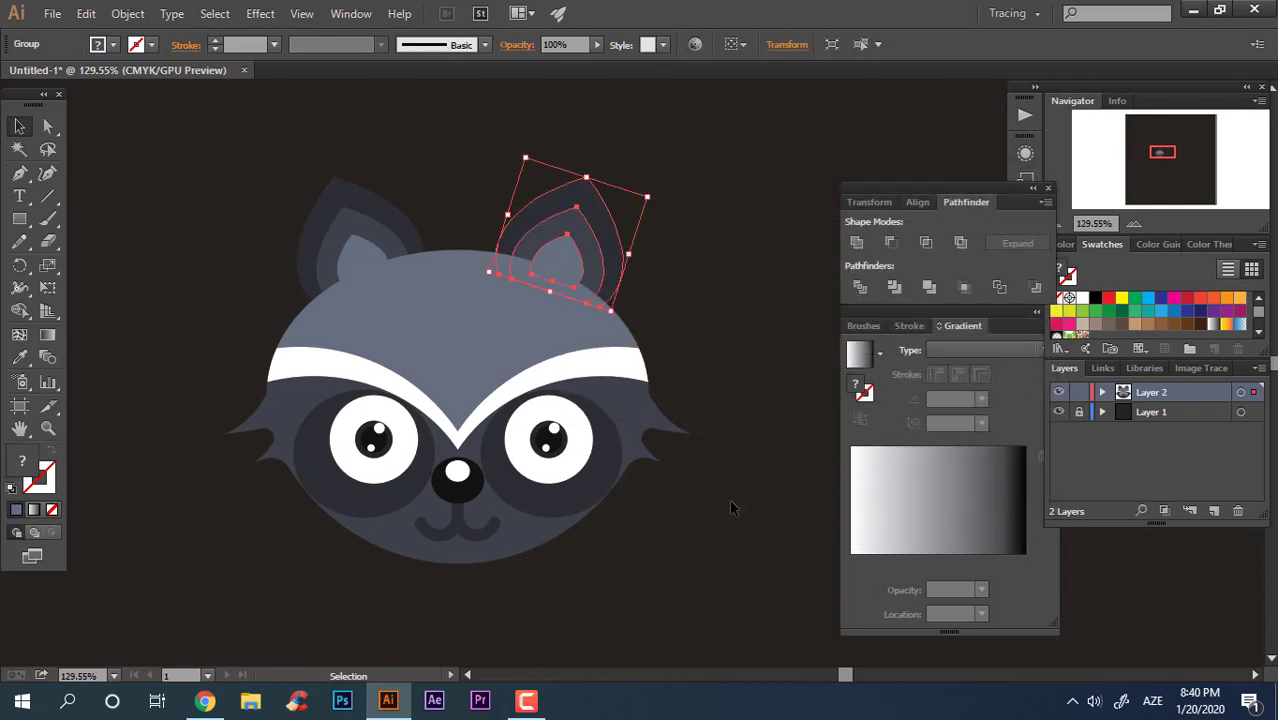
click(666, 216)
click(594, 236)
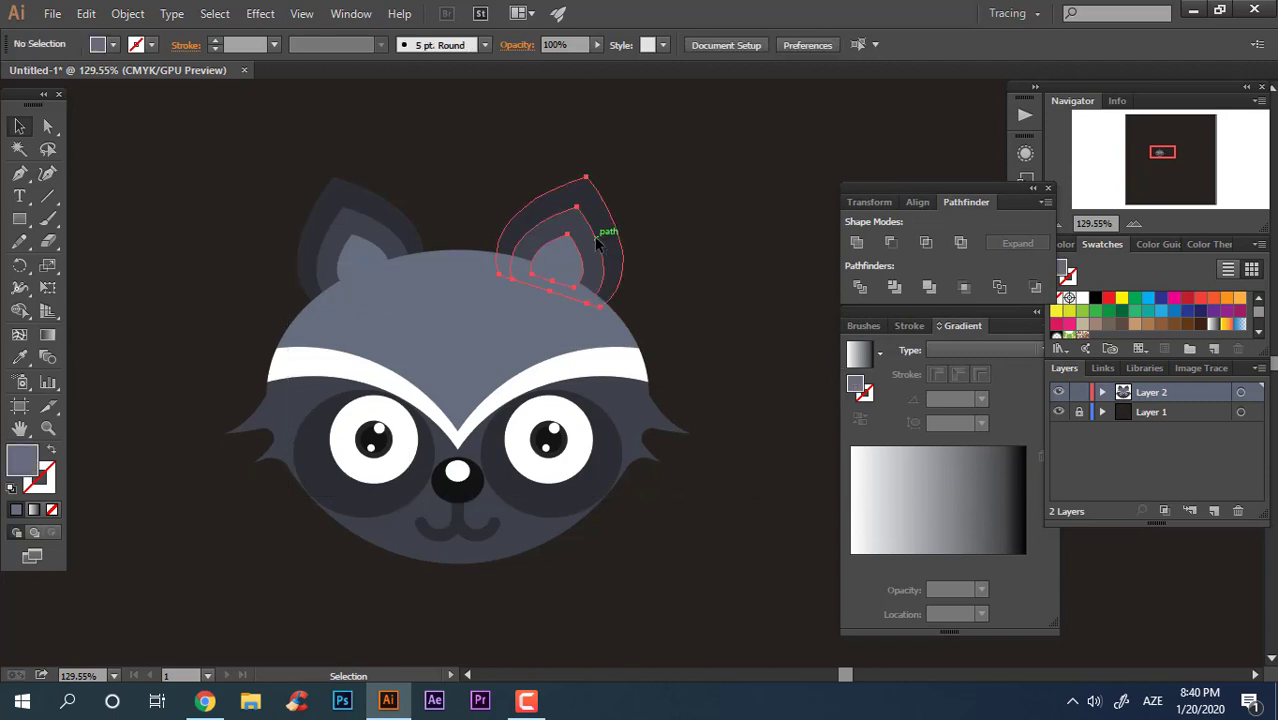
drag(655, 192, 673, 207)
click(672, 208)
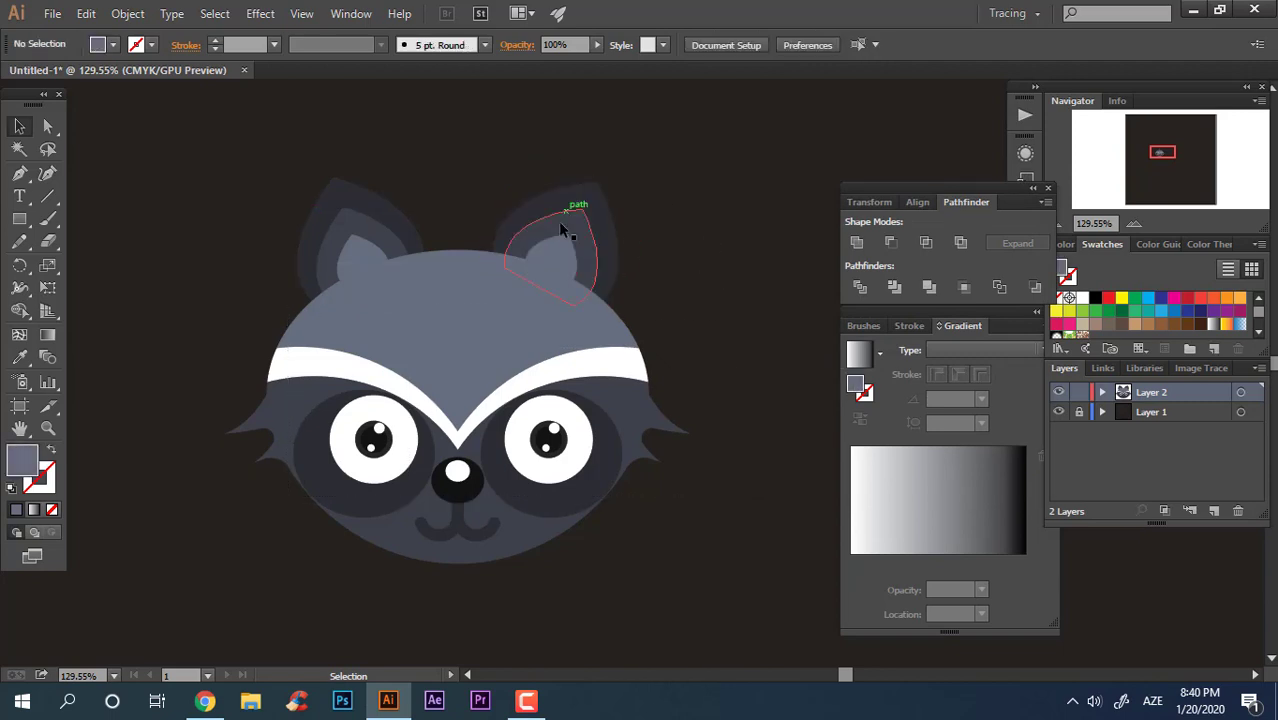
drag(571, 229, 593, 239)
Rotate the left ear slightly further outward and move it toward the head's left edge to match.
click(366, 219)
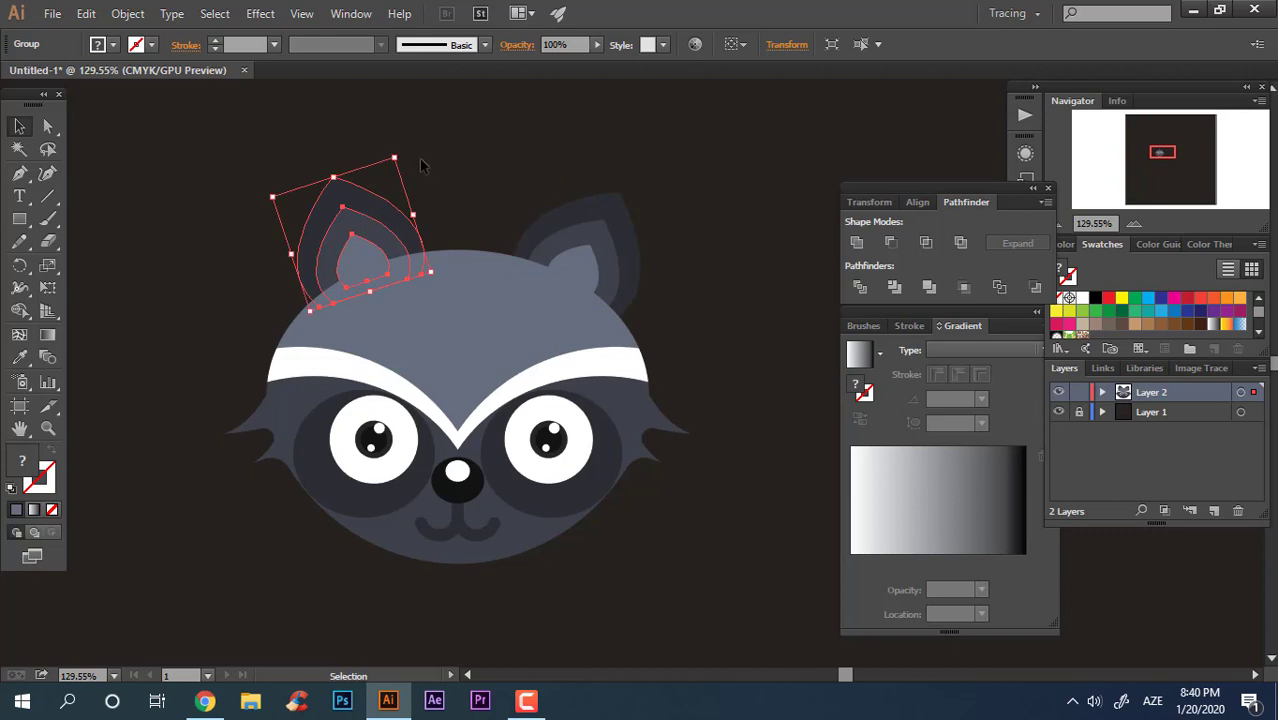
drag(402, 153, 380, 149)
drag(378, 234, 355, 234)
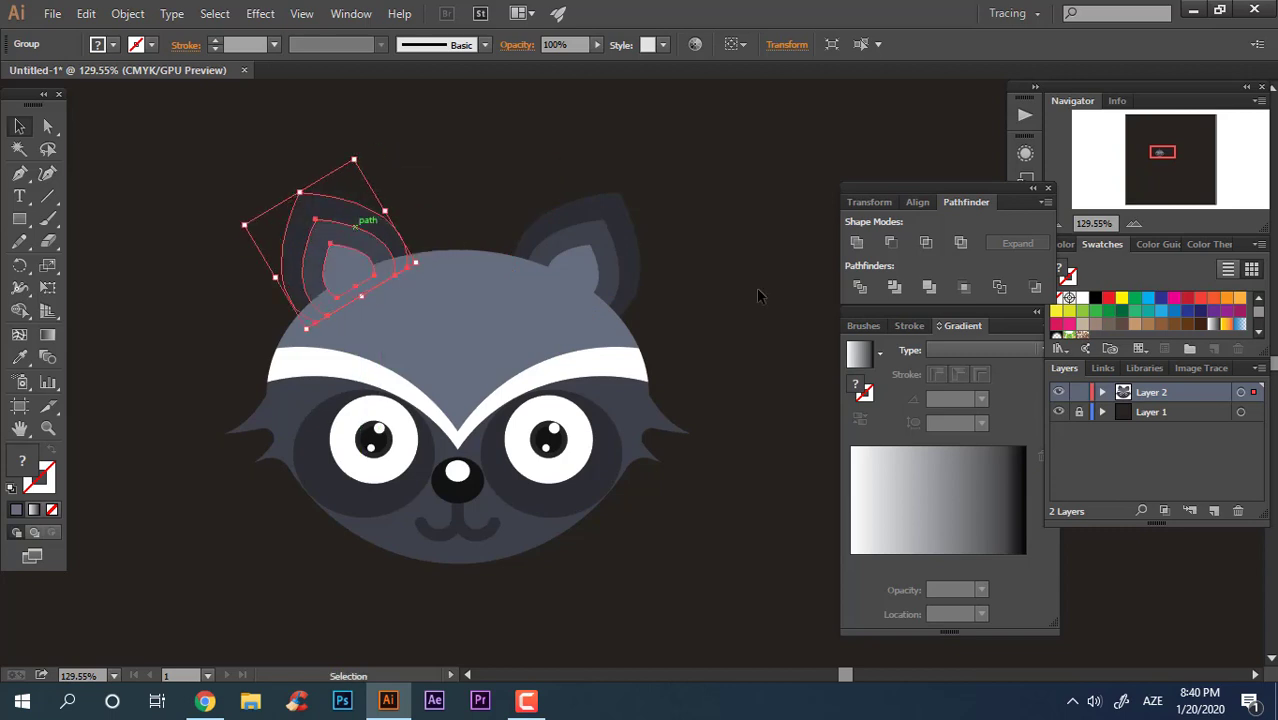
click(757, 290)
Group both ears and align all the raccoon's parts to their horizontal centre.
click(622, 255)
shift+click(372, 246)
right_click(627, 213)
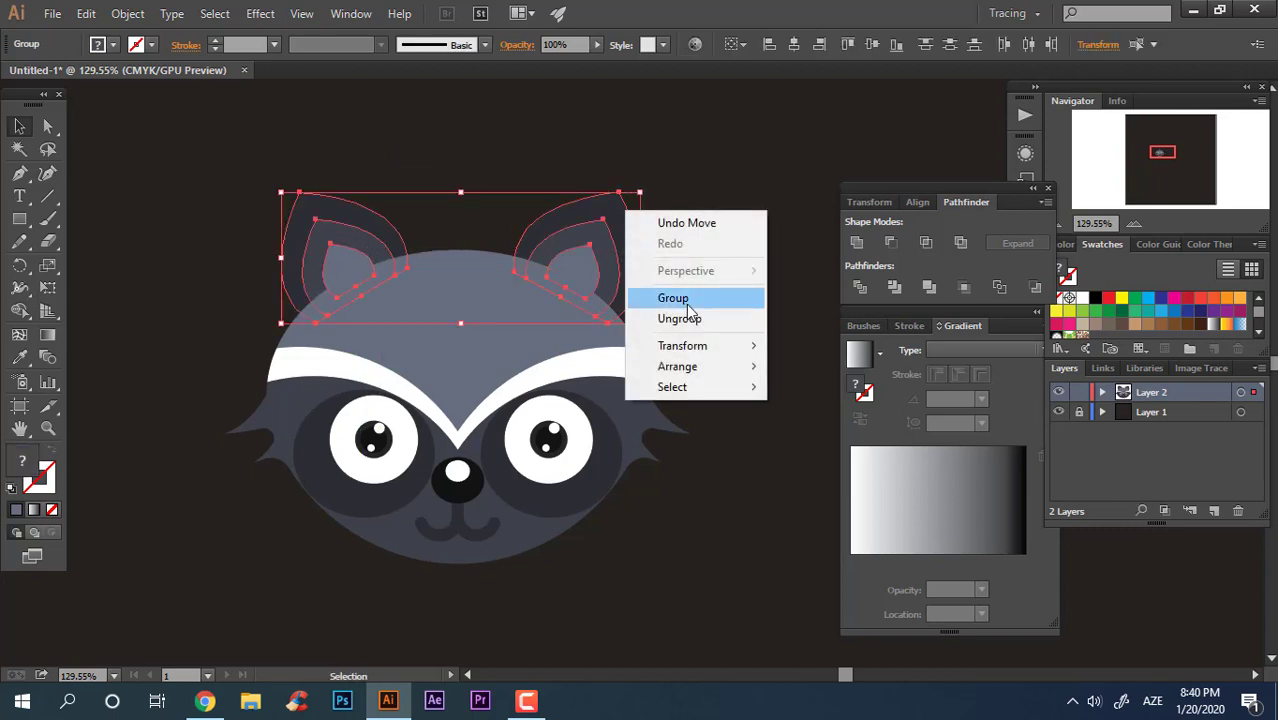
click(680, 297)
drag(730, 559, 43, 63)
click(795, 44)
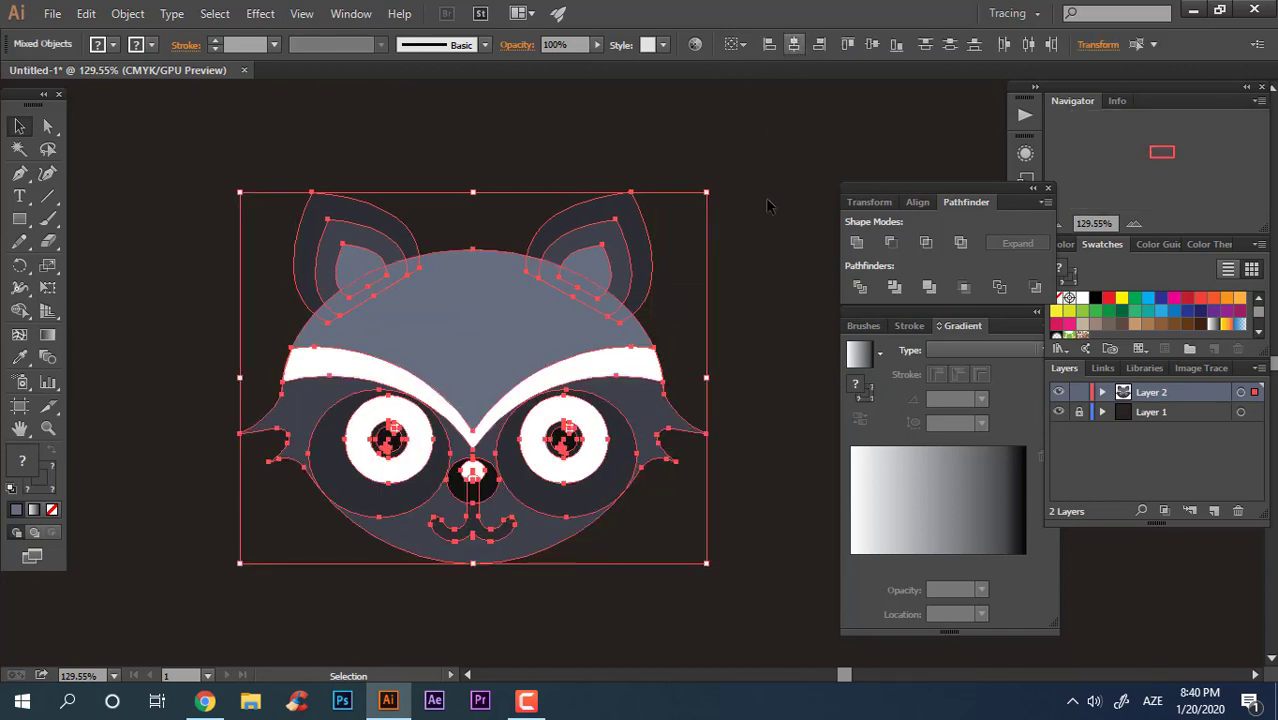
click(768, 205)
Examine the assembled head up close, including the anchor point on the right cheek just below the white brow band.
key(z)
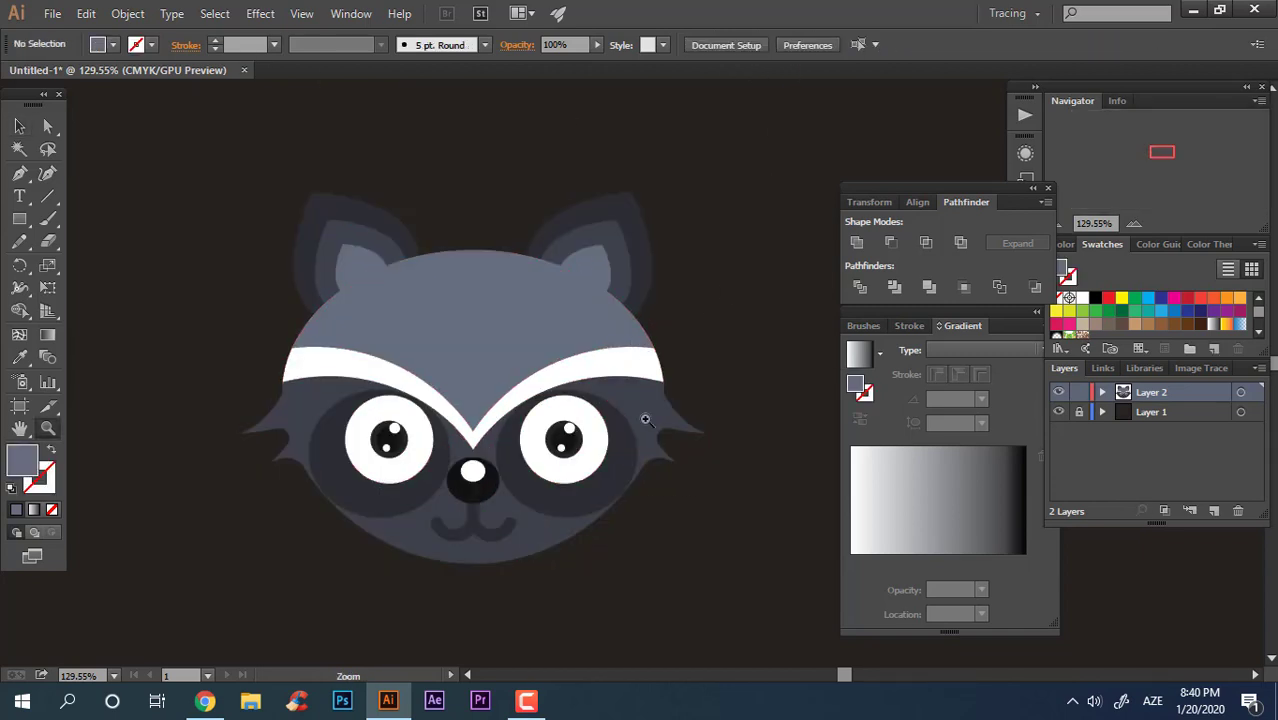
click(640, 414)
key(space)
drag(462, 451, 483, 419)
drag(511, 354, 536, 363)
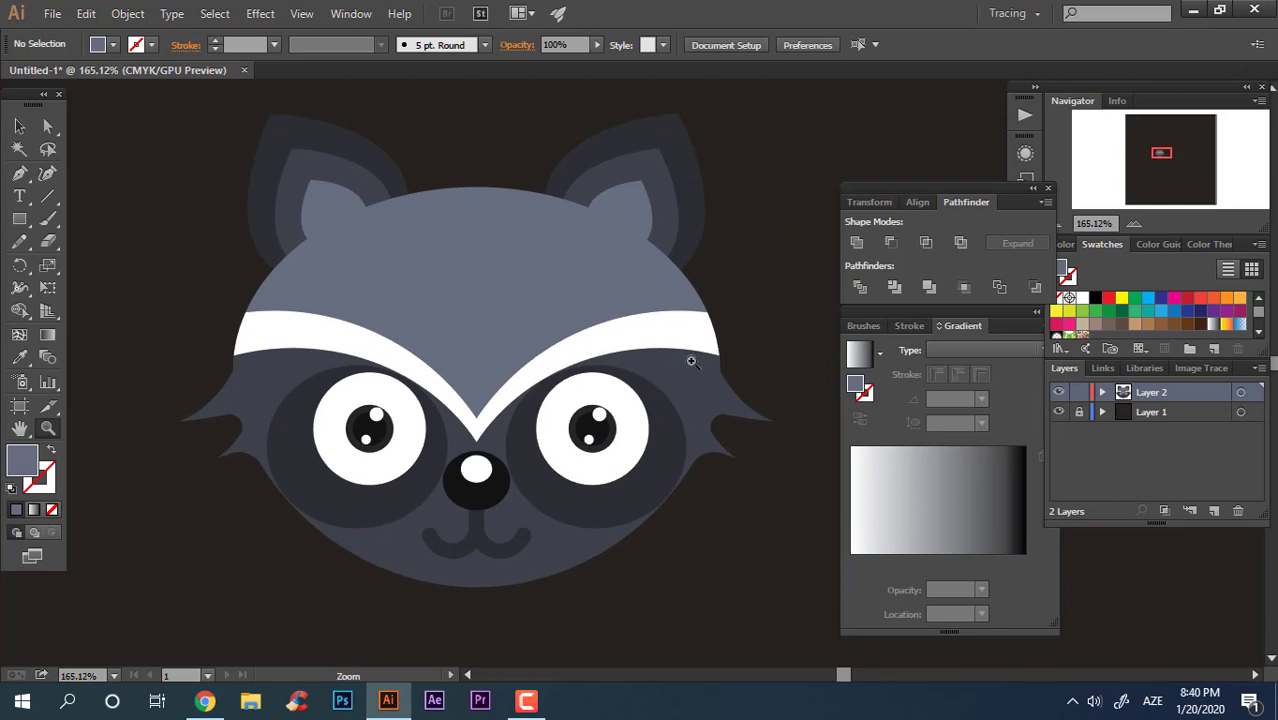
drag(539, 573, 558, 516)
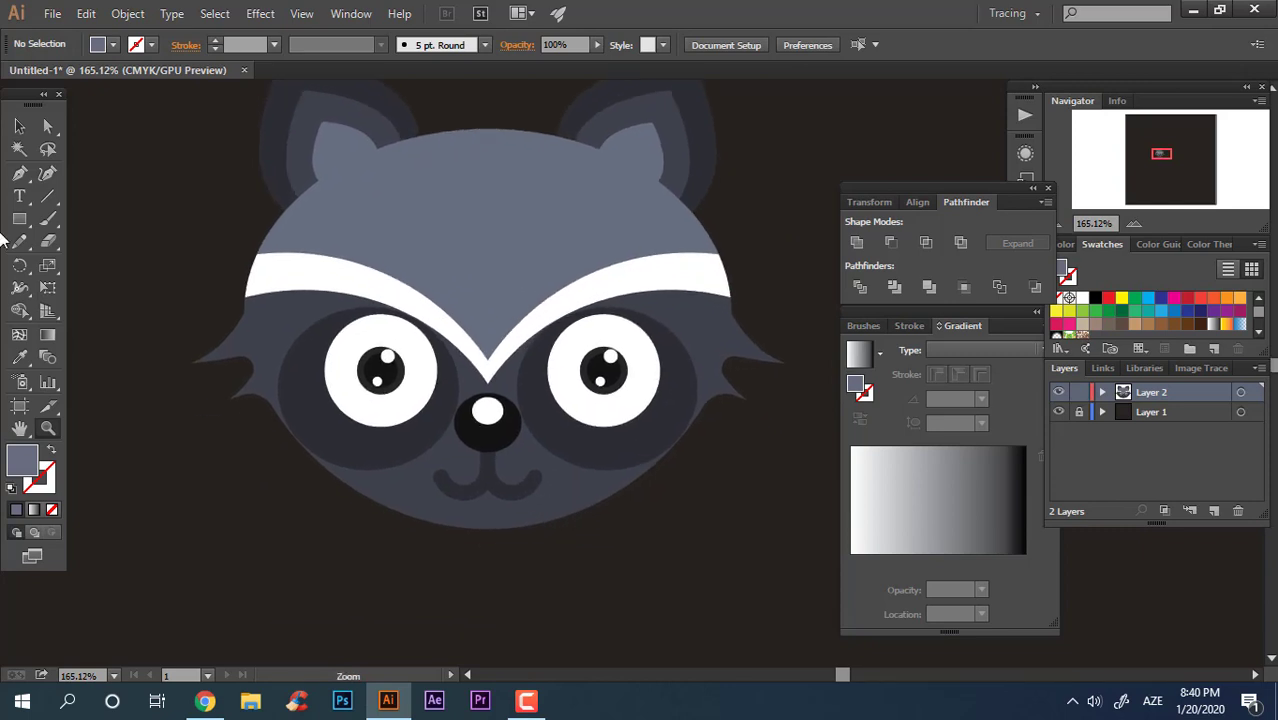
click(48, 128)
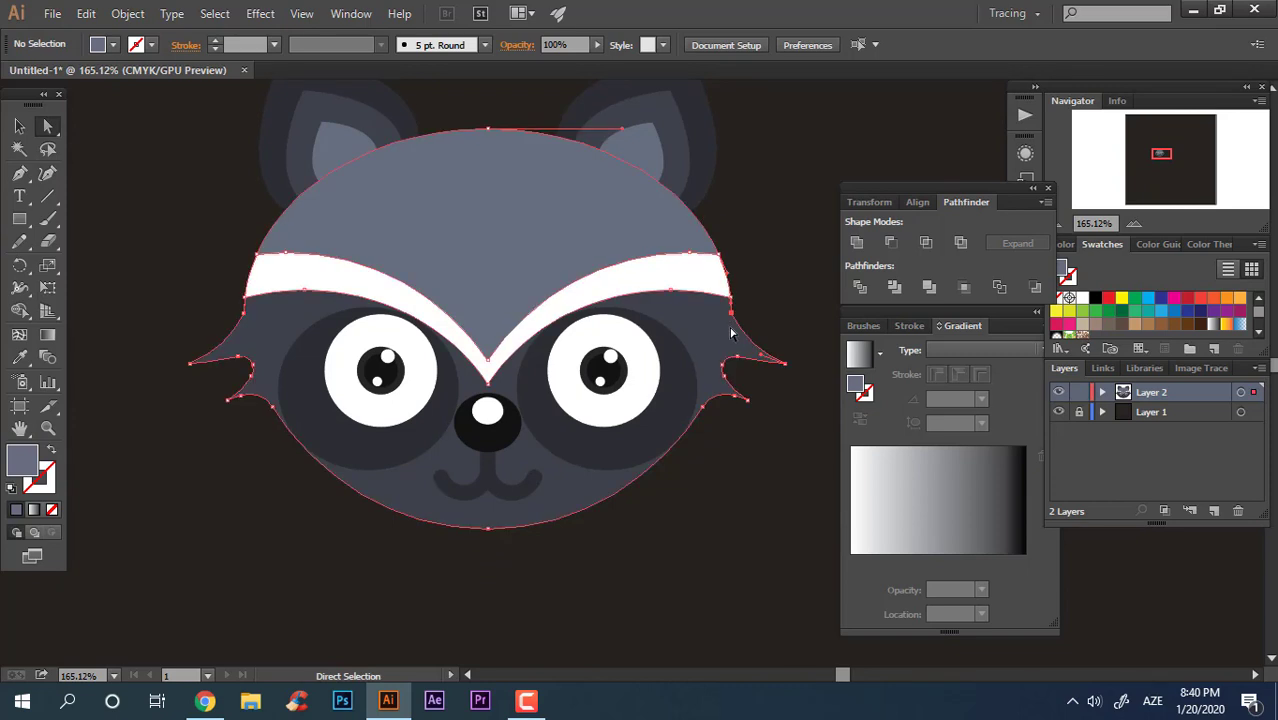
click(735, 318)
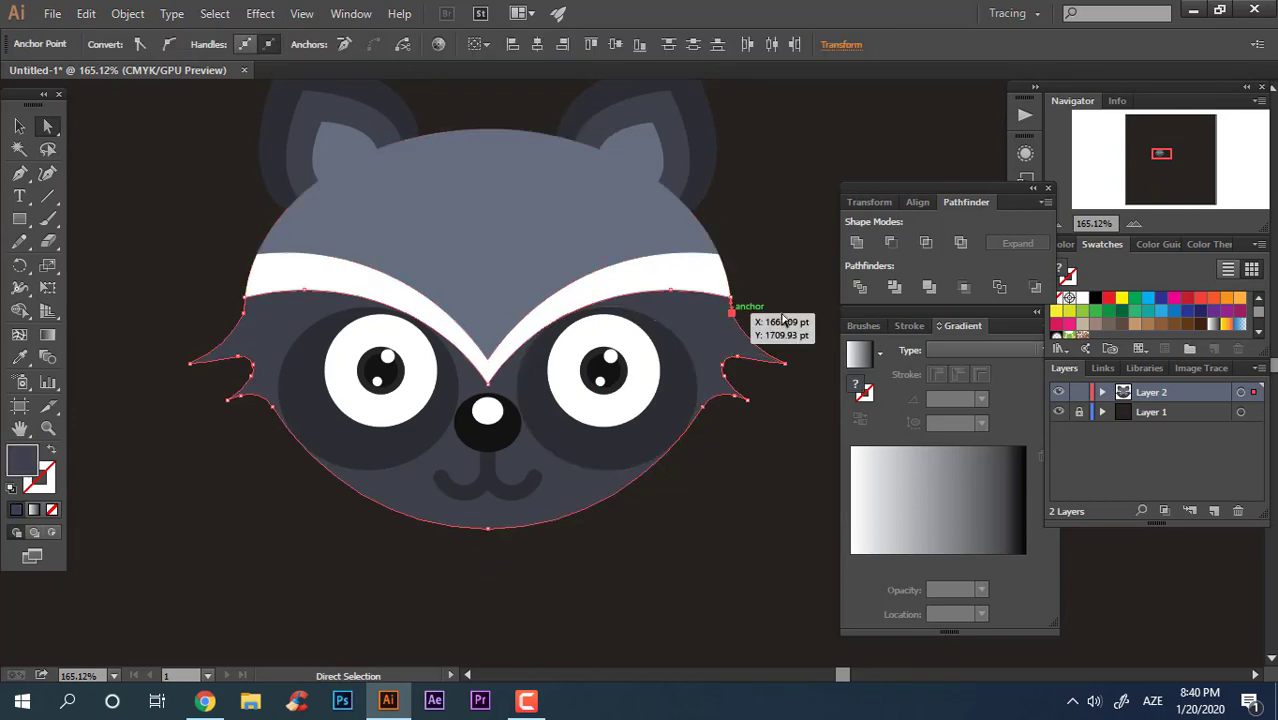
click(778, 300)
drag(775, 304, 771, 366)
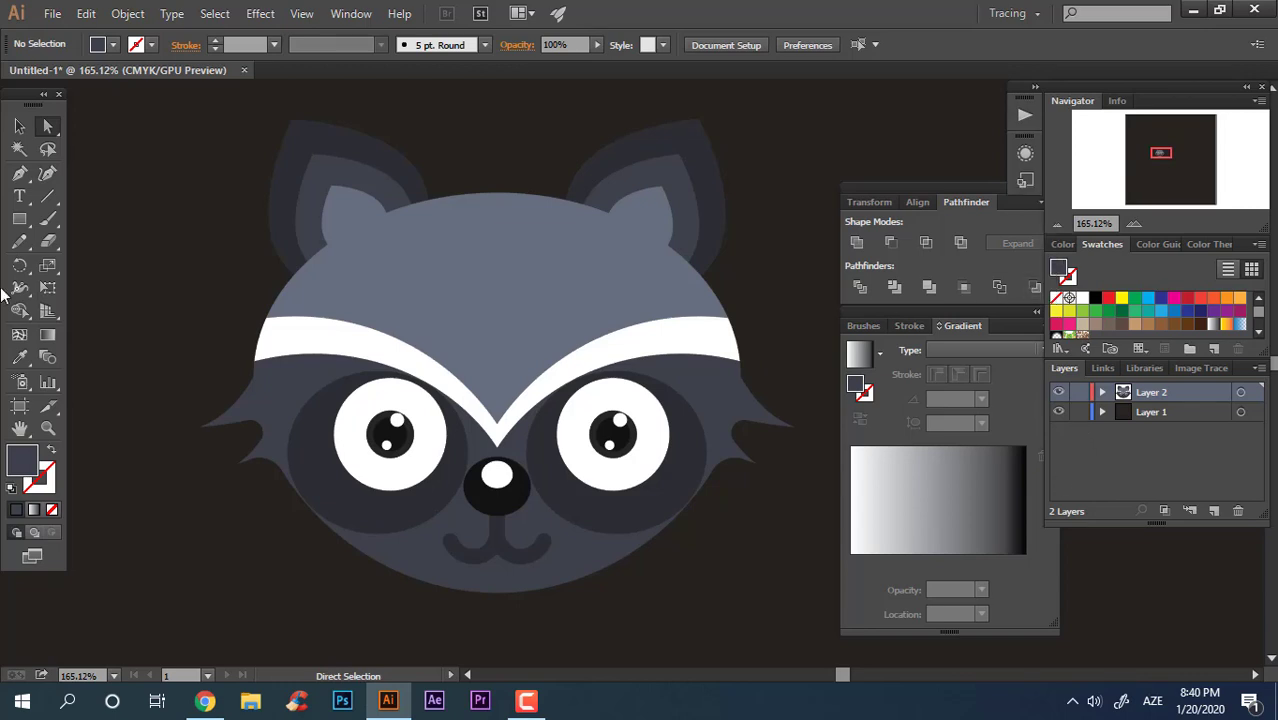
Fill the background rectangle on Layer 1 with the White swatch.
click(88, 120)
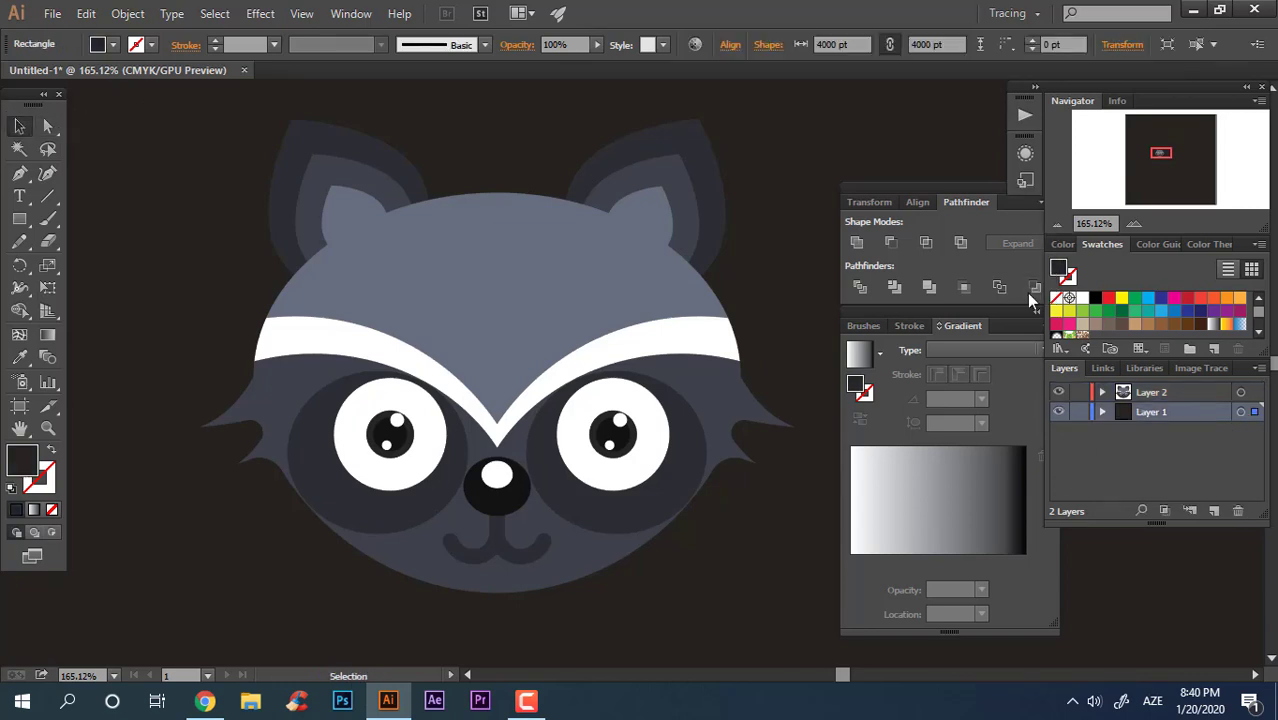
click(1082, 298)
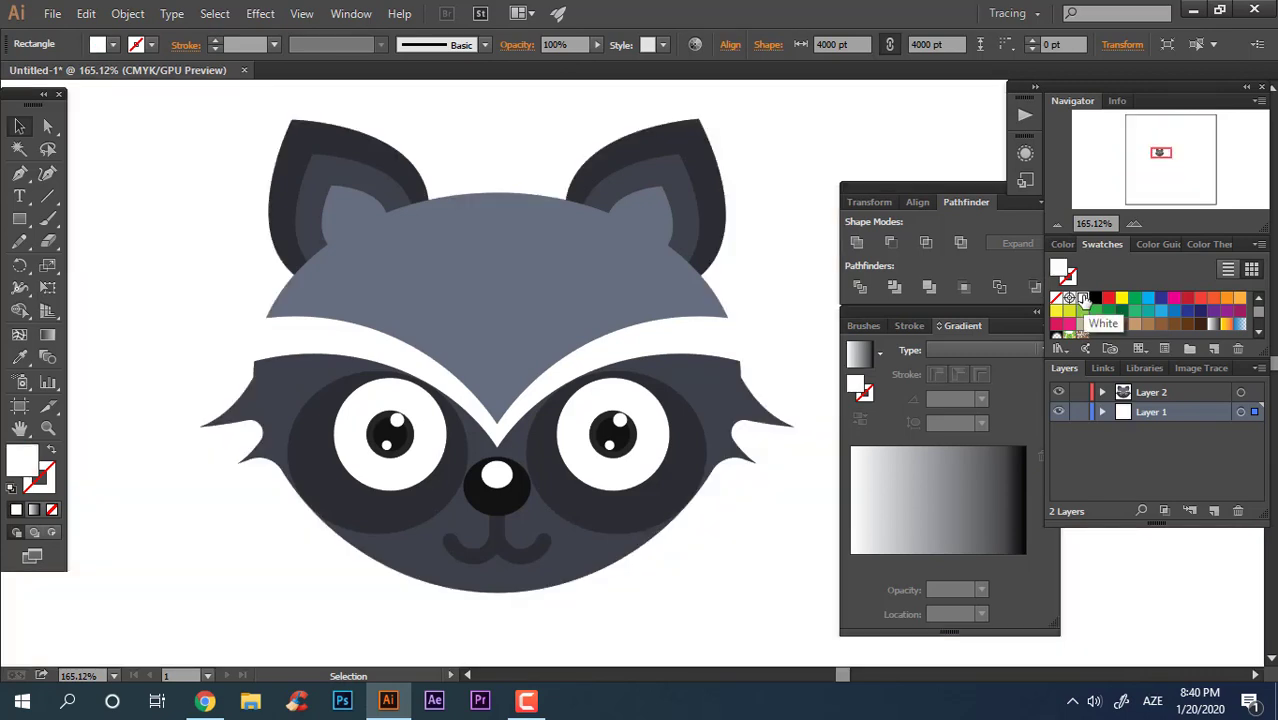
drag(790, 262, 780, 278)
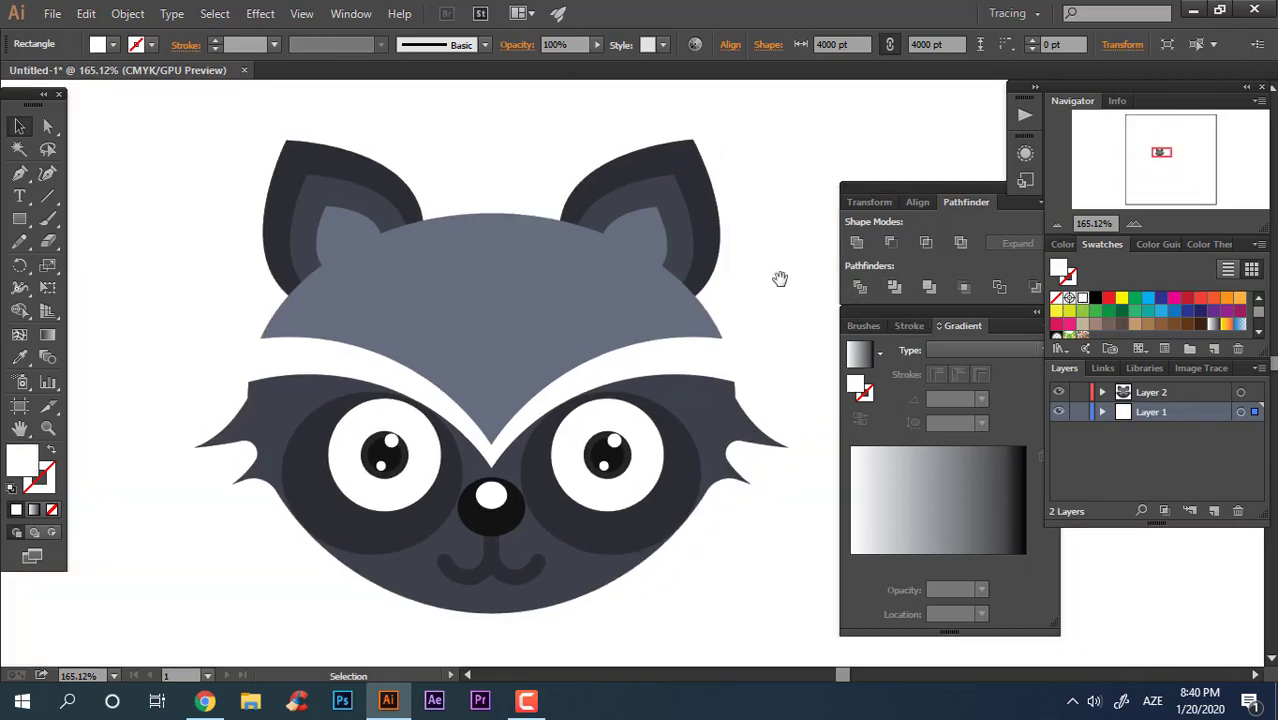